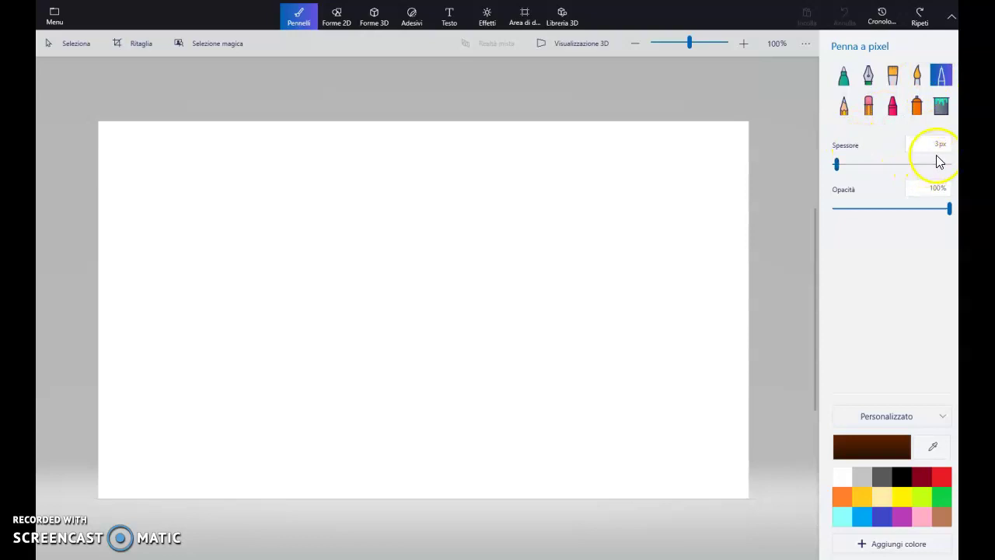
# Step: Switch to Pinterest and browse the pixel art search results for gridded designs to use as drawing references
pyautogui.scroll(5, 464, 293)
pyautogui.click(471, 292)
pyautogui.click(843, 16)
pyautogui.scroll(-6, 555, 259)
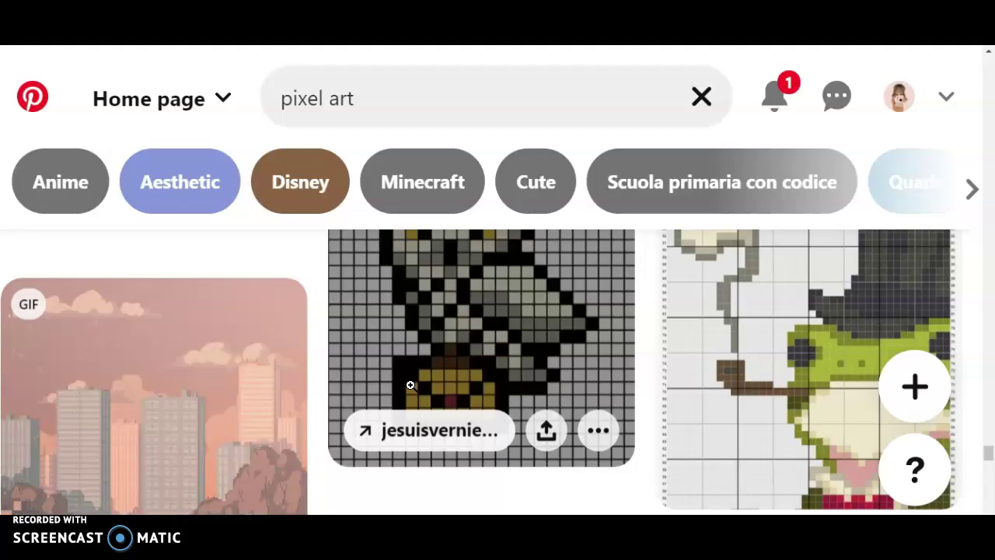
pyautogui.scroll(-7, 410, 385)
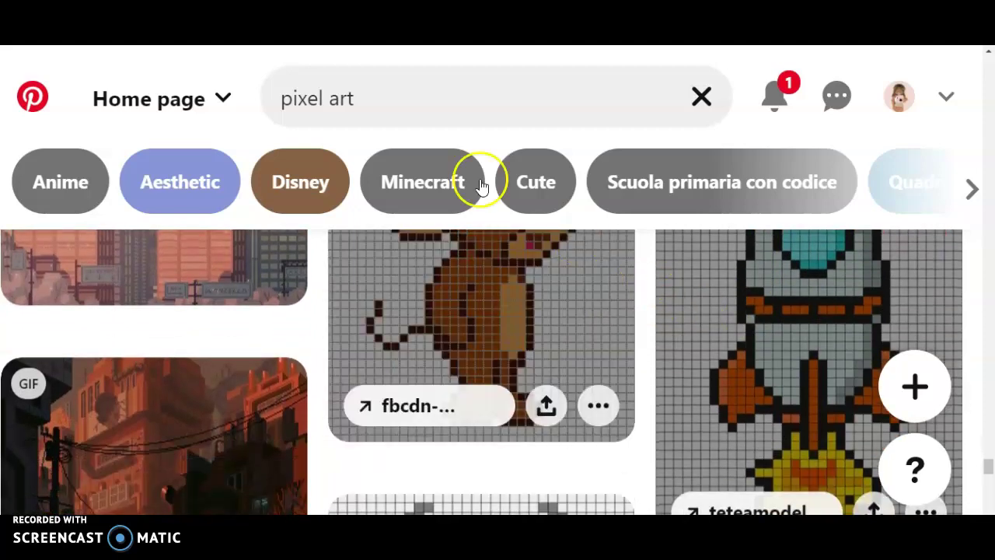
pyautogui.scroll(-3, 655, 293)
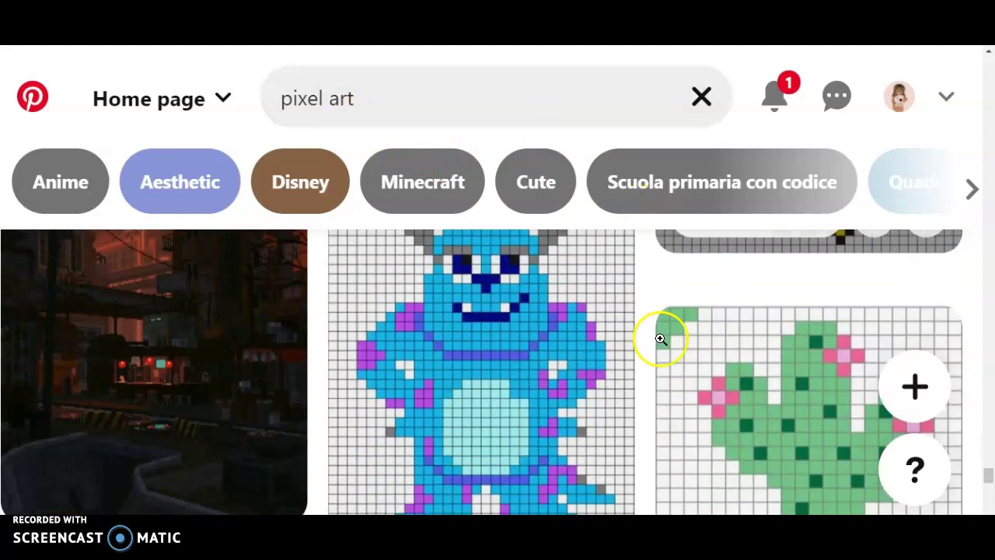
pyautogui.scroll(-10, 660, 339)
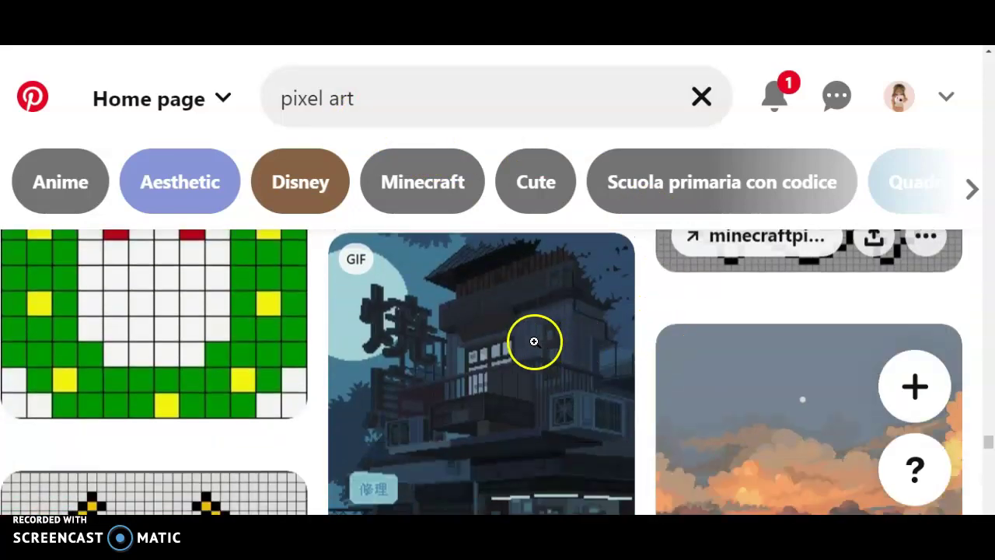
pyautogui.moveTo(482, 338)
pyautogui.hotkey('ctrl', '-')
pyautogui.hotkey('ctrl', '-')
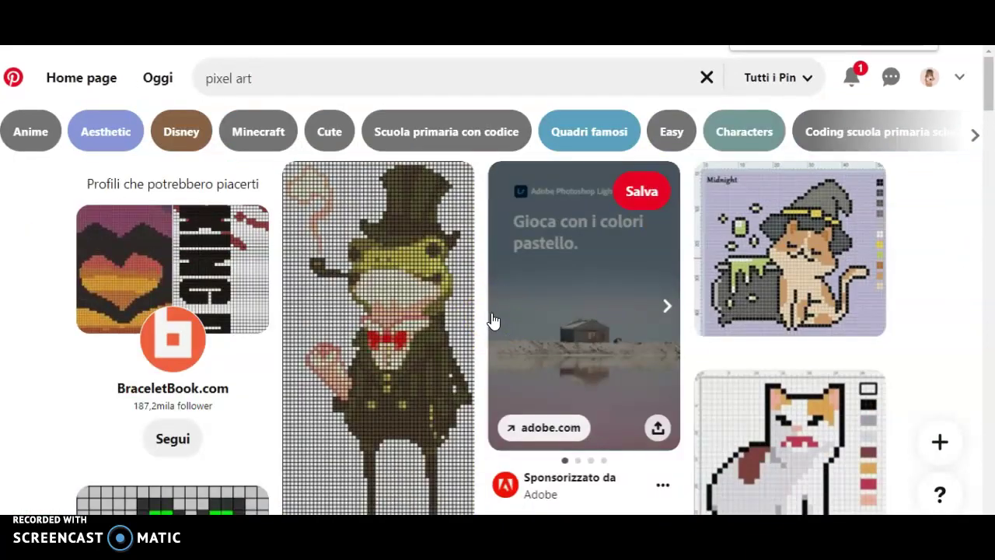
pyautogui.hotkey('ctrl', '-')
pyautogui.scroll(-5, 492, 320)
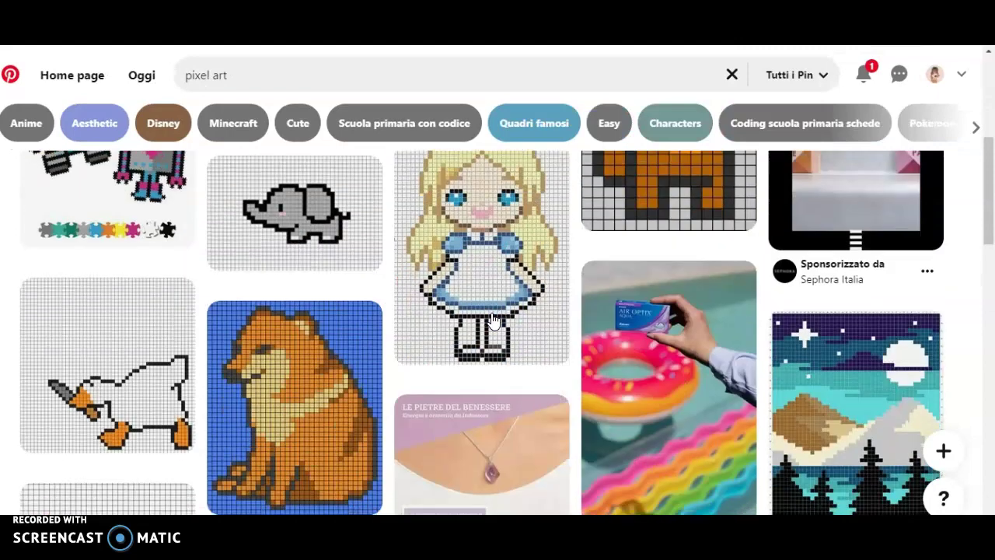
pyautogui.scroll(-10, 493, 320)
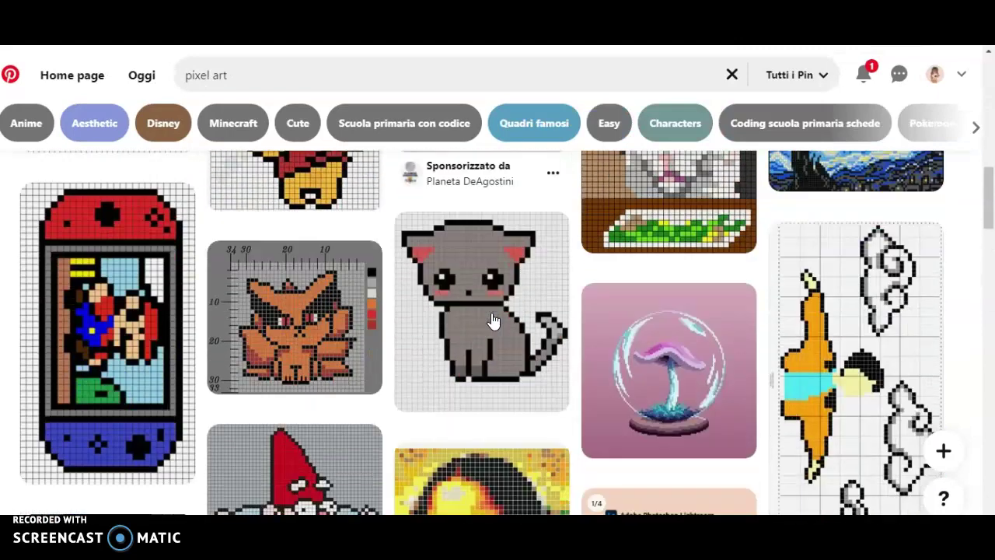
pyautogui.scroll(-2, 493, 320)
pyautogui.scroll(-10, 475, 316)
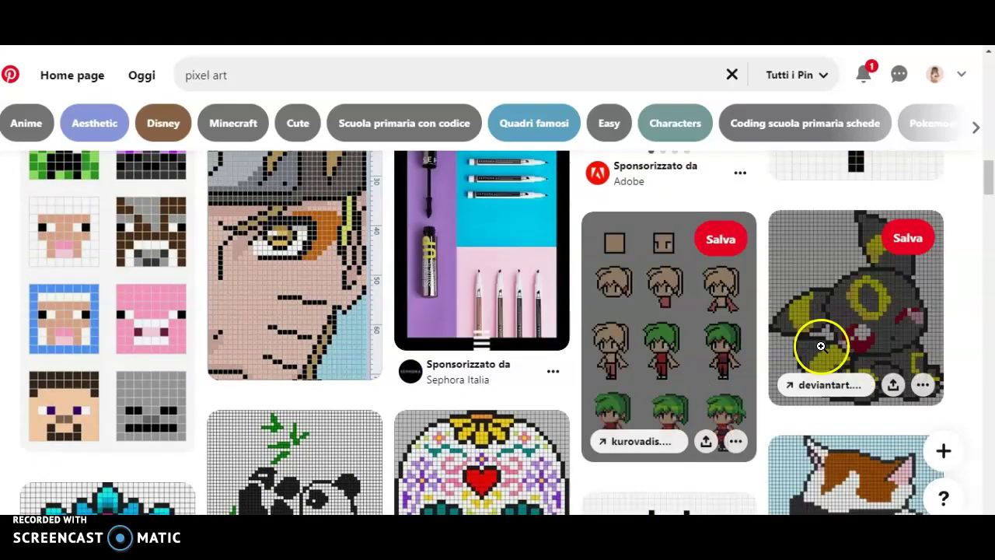
pyautogui.scroll(-5, 821, 344)
pyautogui.scroll(-4, 772, 338)
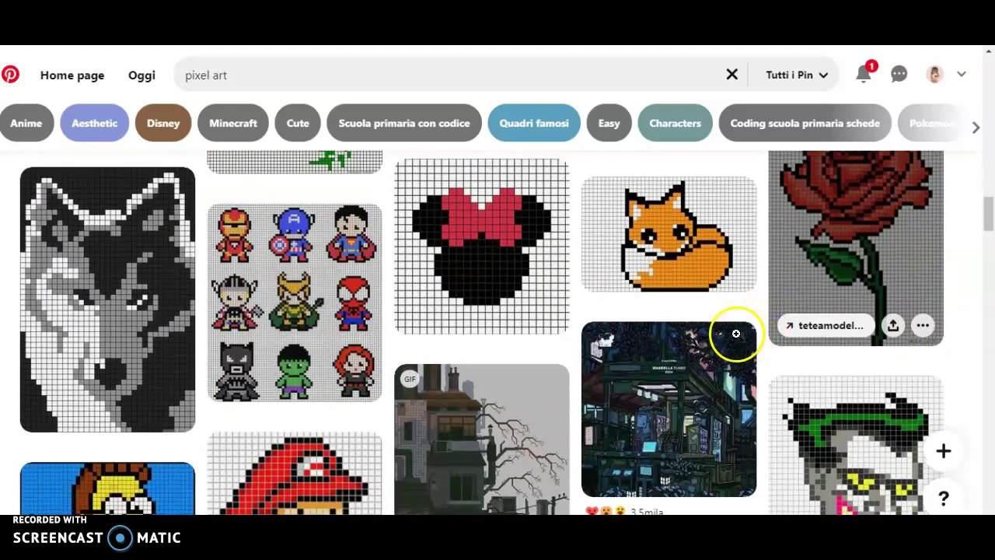
pyautogui.scroll(4, 728, 334)
pyautogui.scroll(6, 730, 330)
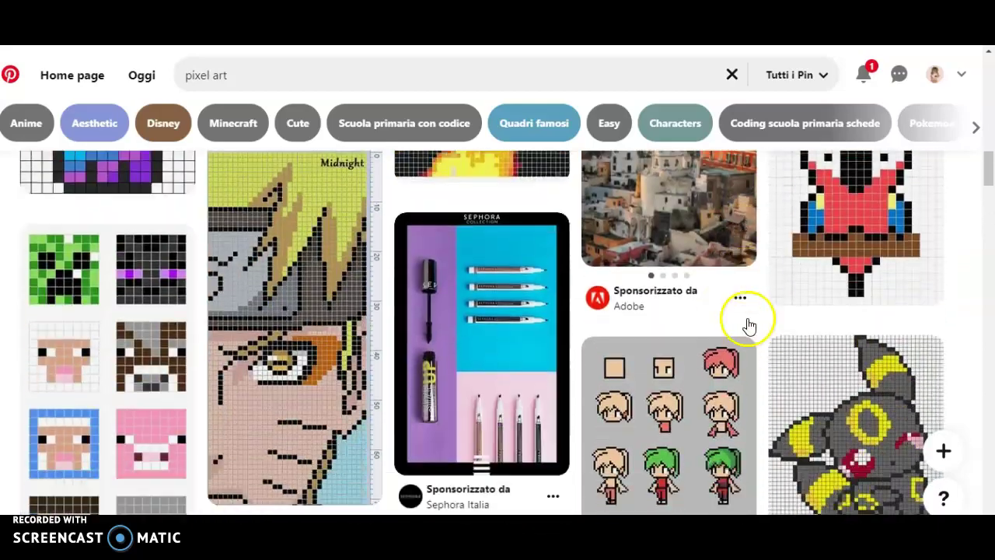
pyautogui.scroll(-6, 748, 320)
pyautogui.scroll(4, 759, 327)
pyautogui.scroll(-10, 757, 327)
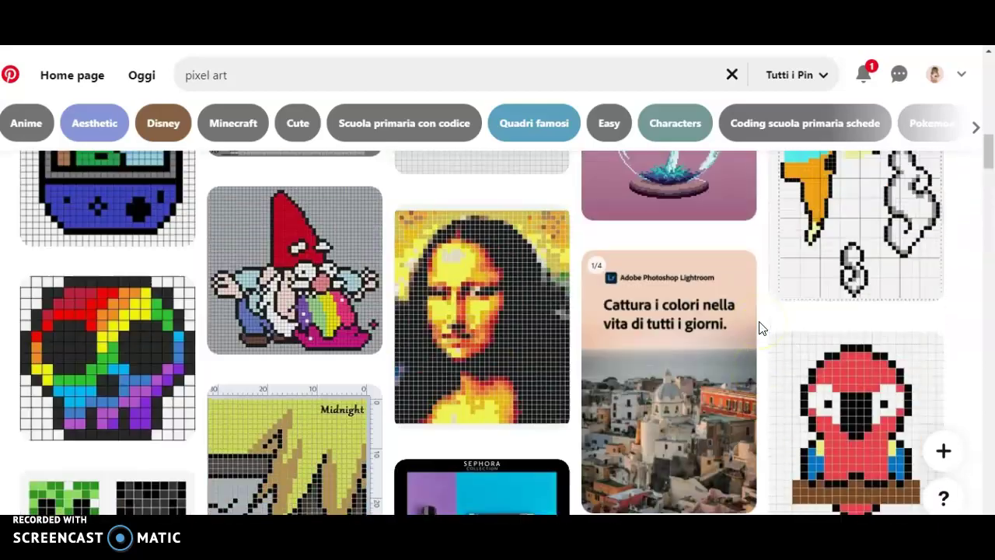
pyautogui.click(820, 400)
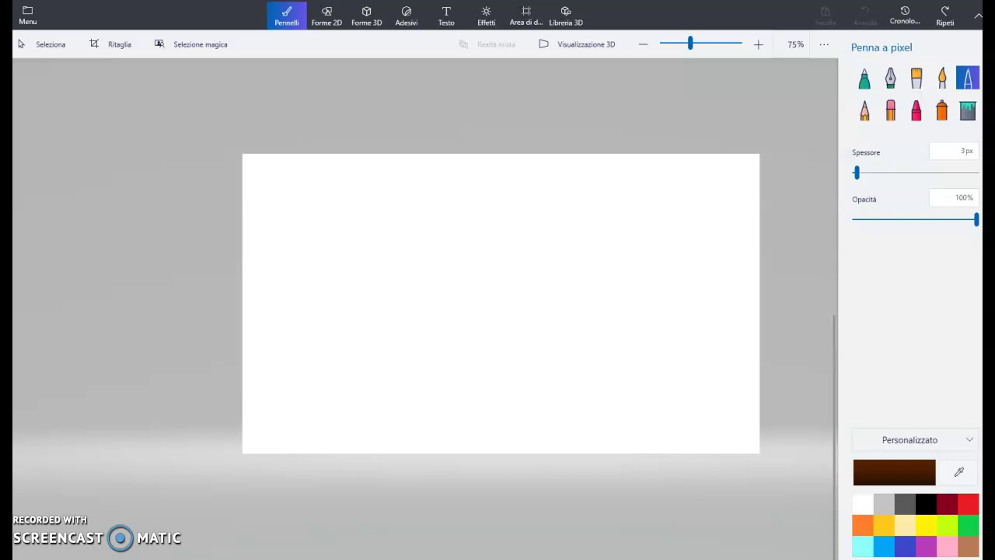
# Step: Choose black for the 3 px pixel pen and place one square near the canvas's lower edge
pyautogui.click(920, 502)
pyautogui.scroll(4, 433, 435)
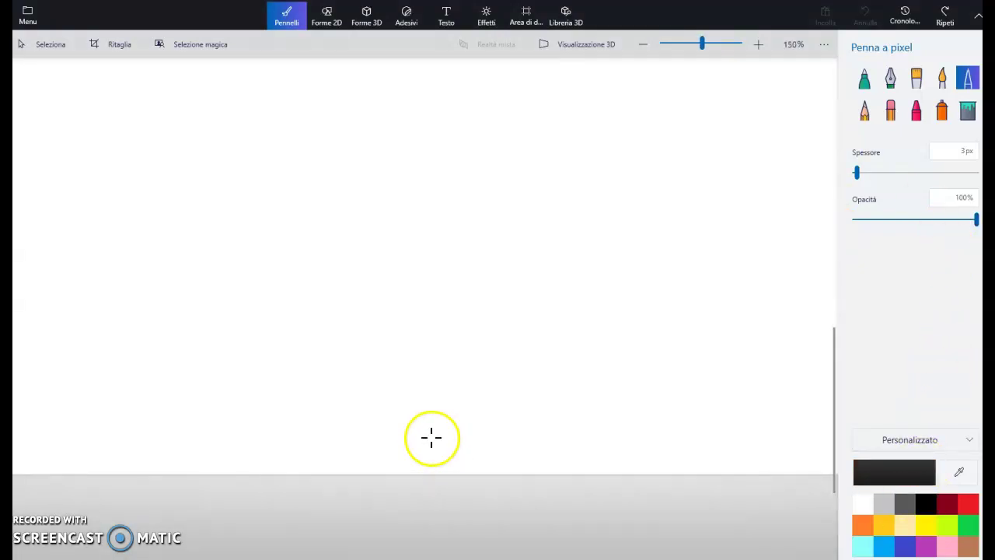
pyautogui.scroll(3, 430, 438)
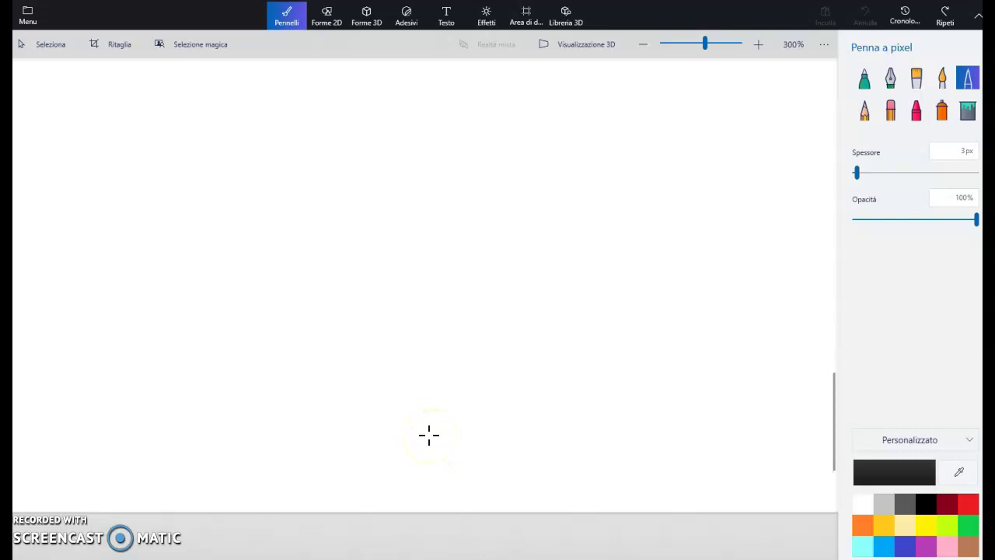
pyautogui.scroll(3, 429, 435)
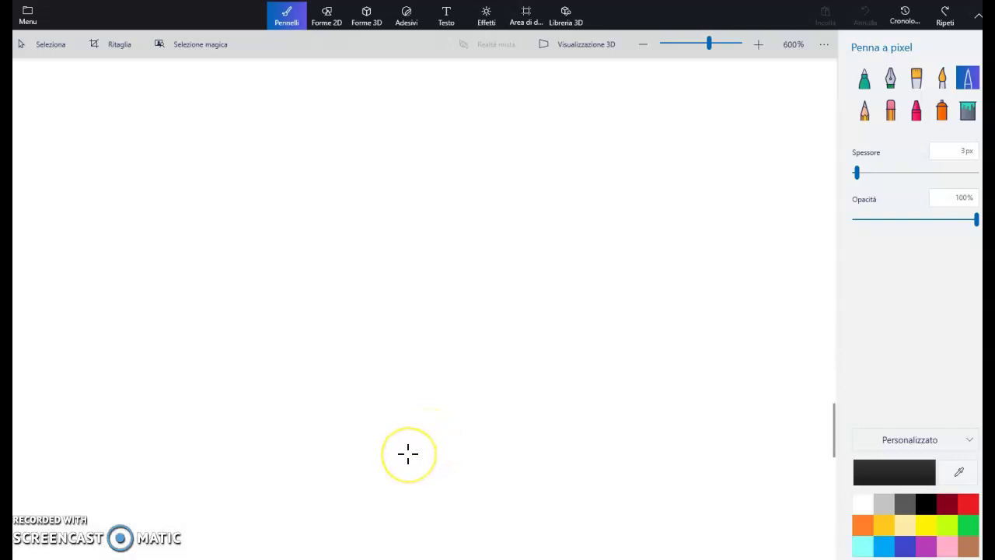
pyautogui.click(407, 454)
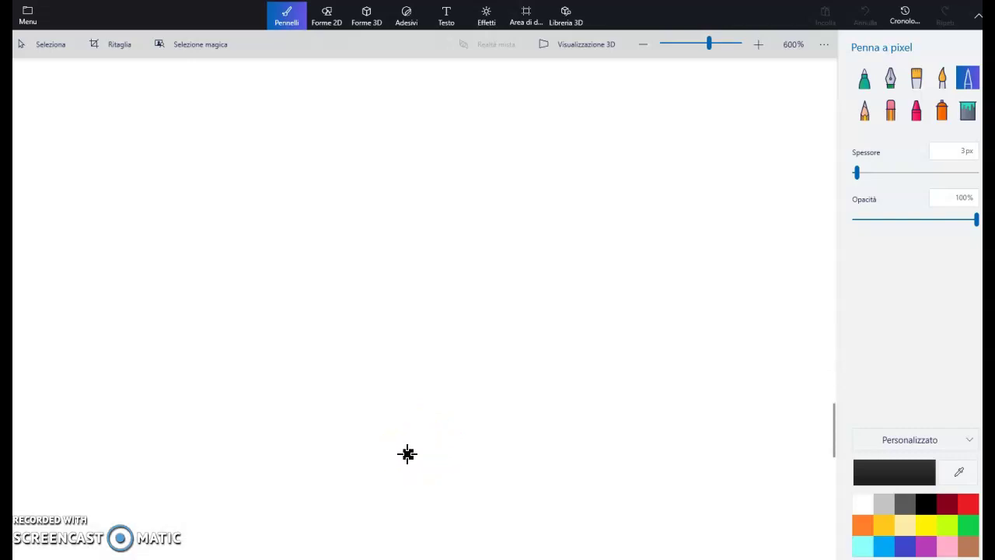
# Step: Extend the black square into a solid block two squares wide and three squares high
pyautogui.scroll(3, 420, 454)
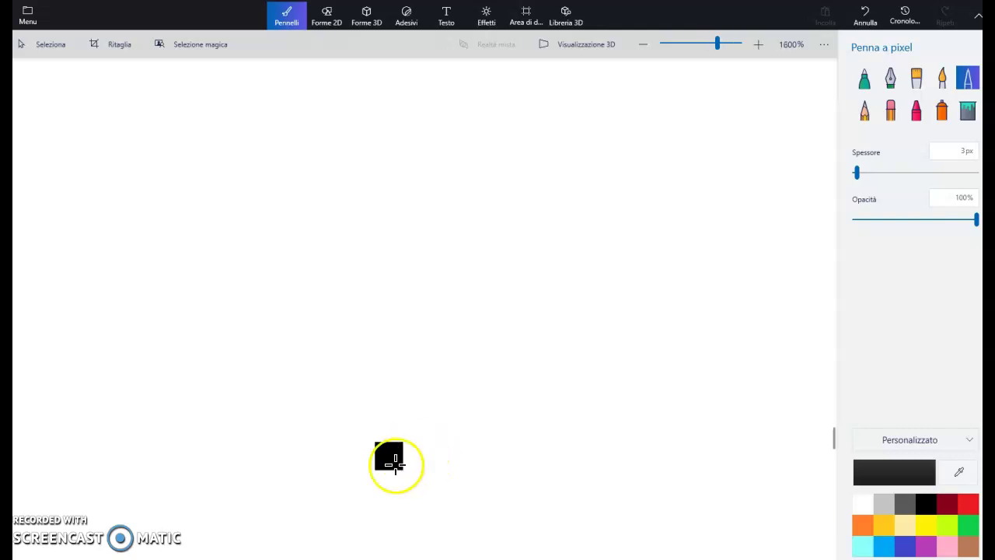
pyautogui.click(425, 456)
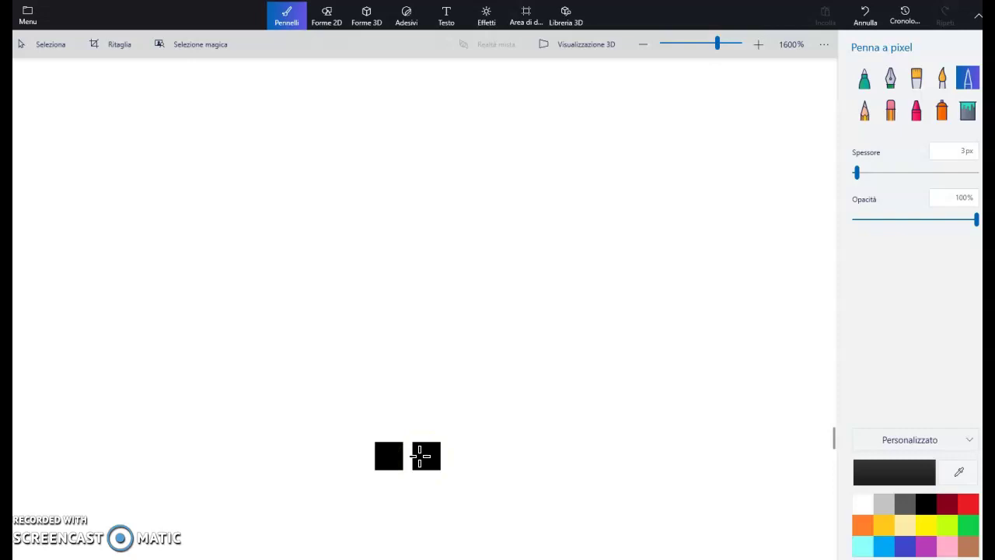
pyautogui.hotkey('ctrl', 'z')
pyautogui.click(420, 456)
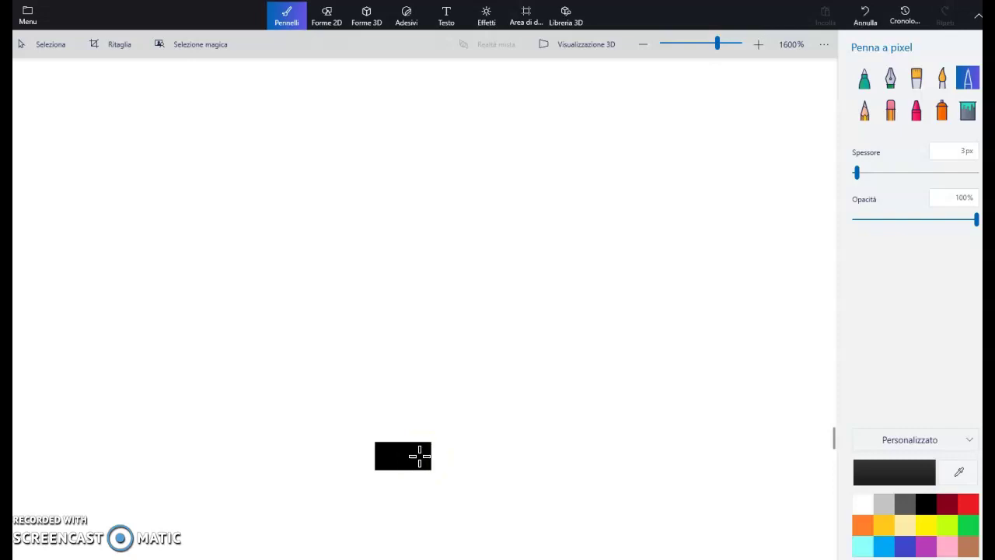
pyautogui.click(407, 452)
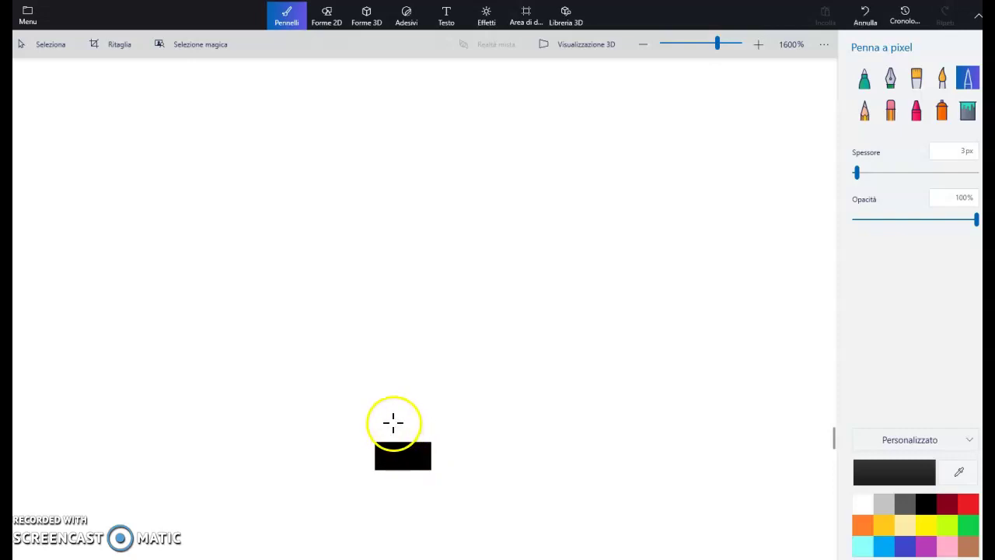
pyautogui.moveTo(386, 426)
pyautogui.mouseDown()
pyautogui.moveTo(415, 426)
pyautogui.moveTo(418, 400)
pyautogui.moveTo(391, 399)
pyautogui.mouseUp()
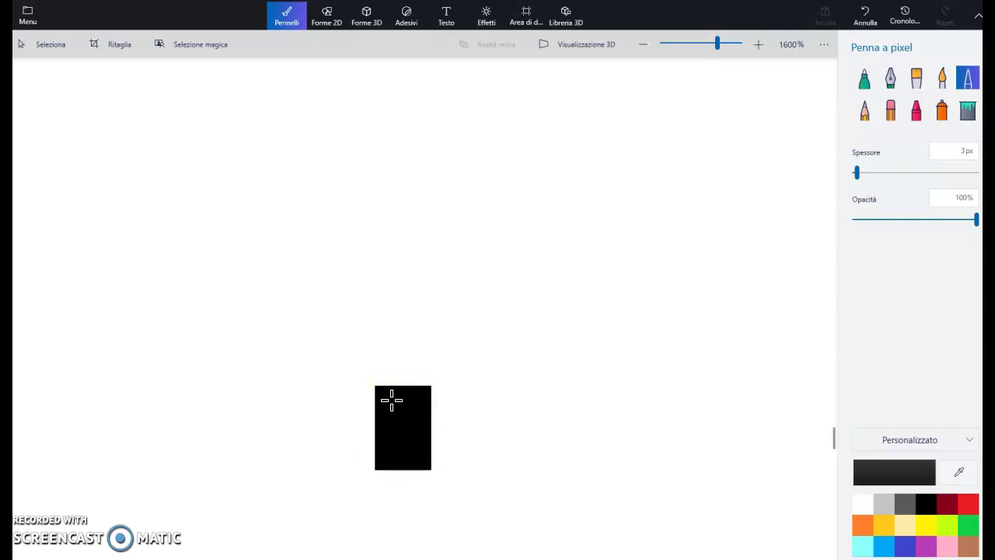
pyautogui.moveTo(392, 396)
pyautogui.mouseDown()
pyautogui.moveTo(382, 424)
pyautogui.moveTo(397, 427)
pyautogui.moveTo(391, 452)
pyautogui.mouseUp()
# Step: Add two black squares rising diagonally outward from each upper corner of the block, forming a symmetrical Y shape
pyautogui.click(444, 368)
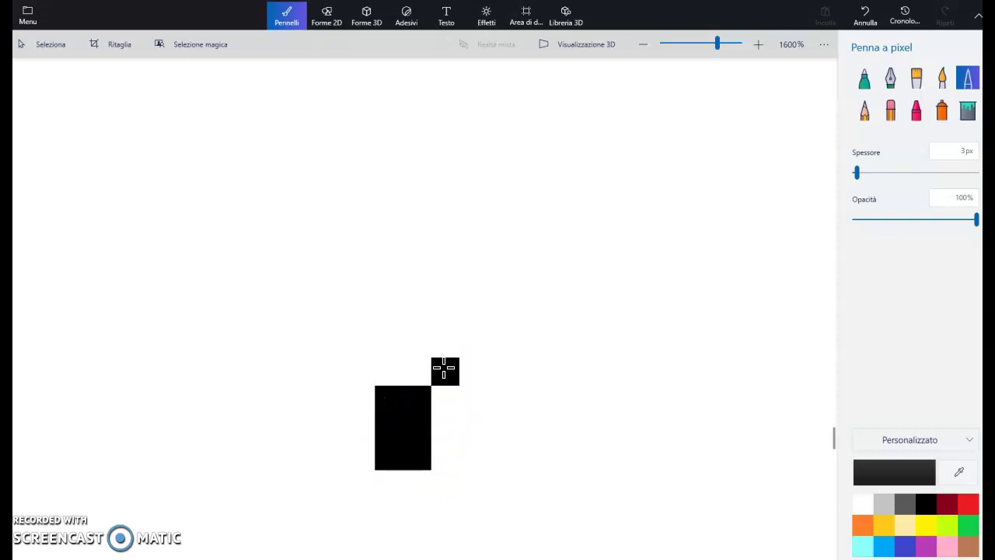
pyautogui.click(472, 333)
pyautogui.hotkey('ctrl', 'z')
pyautogui.click(472, 342)
pyautogui.click(359, 370)
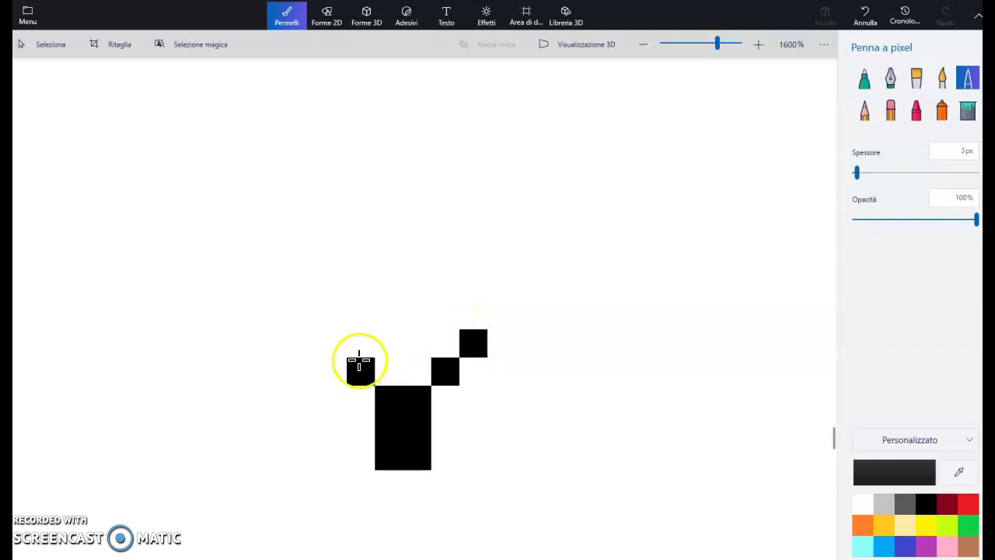
pyautogui.click(333, 342)
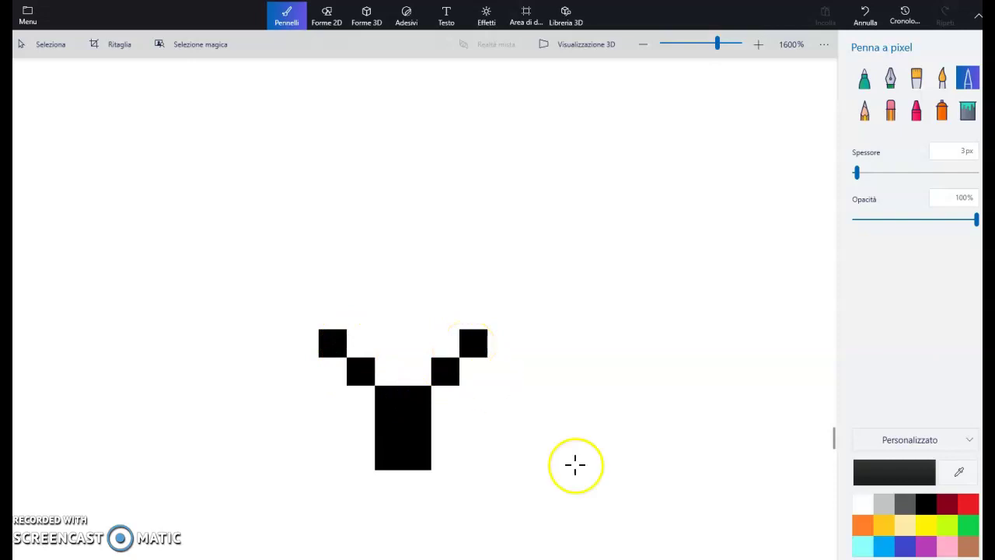
# Step: Switch the pixel pen to brown and place two adjoining squares in the row above the Y's left arm, starting over its tip
pyautogui.click(964, 545)
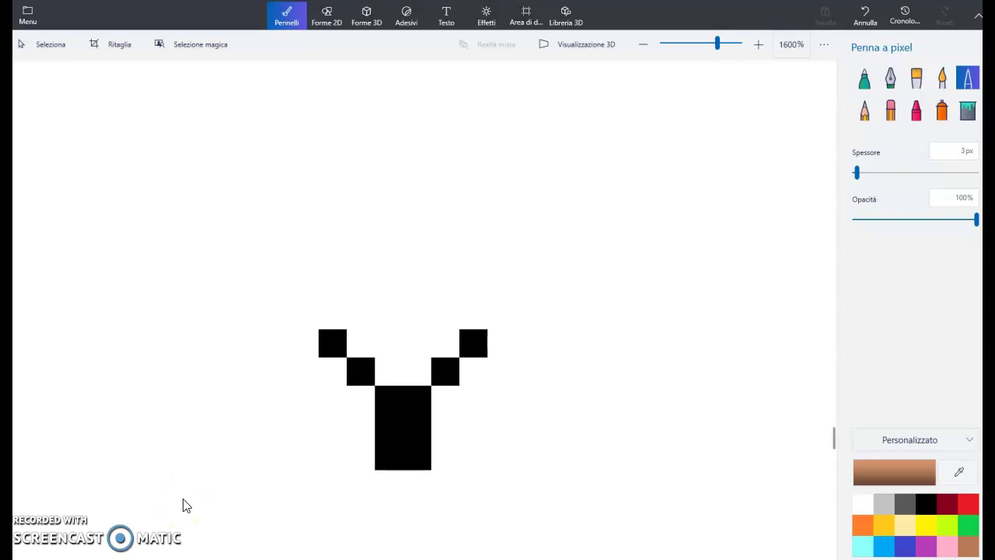
pyautogui.scroll(3, 253, 438)
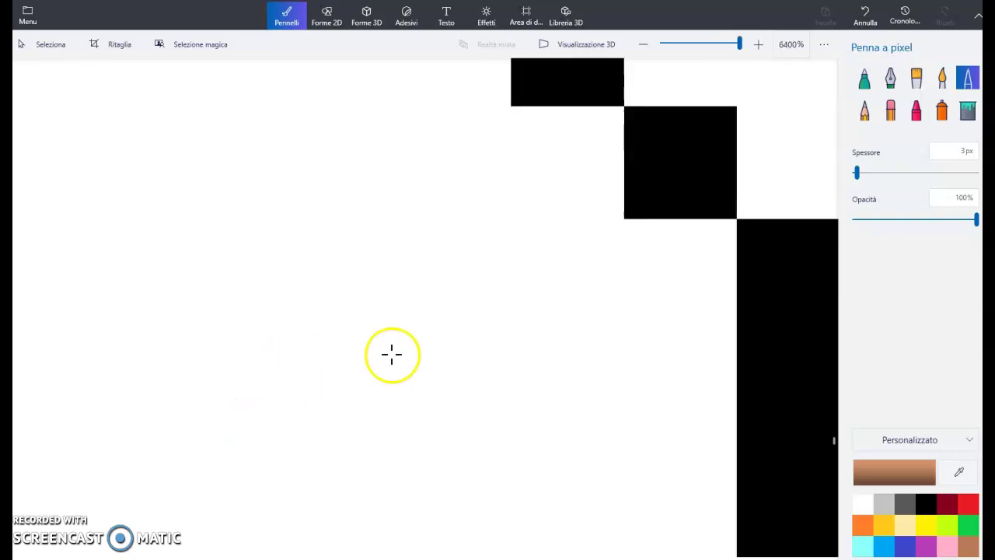
pyautogui.scroll(-3, 384, 353)
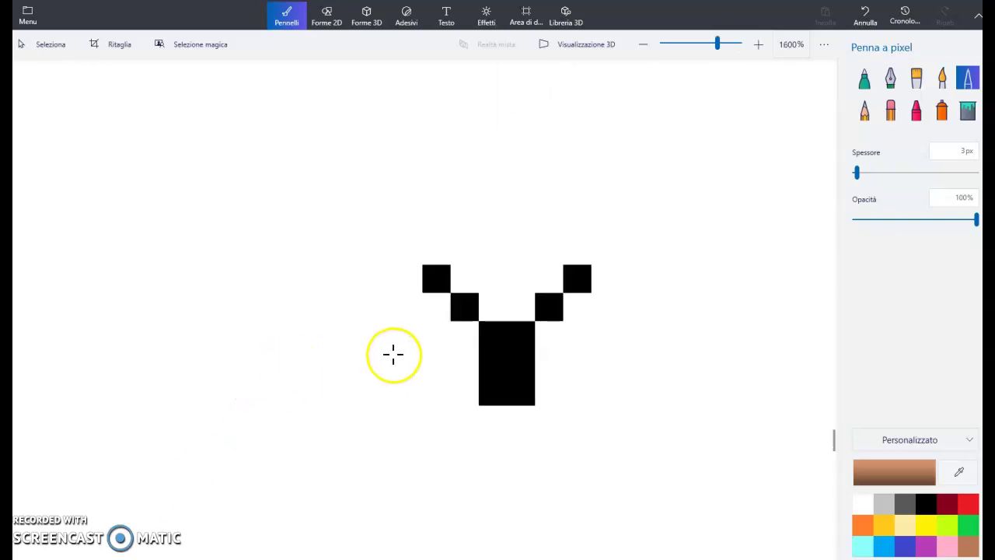
pyautogui.click(437, 250)
pyautogui.click(473, 251)
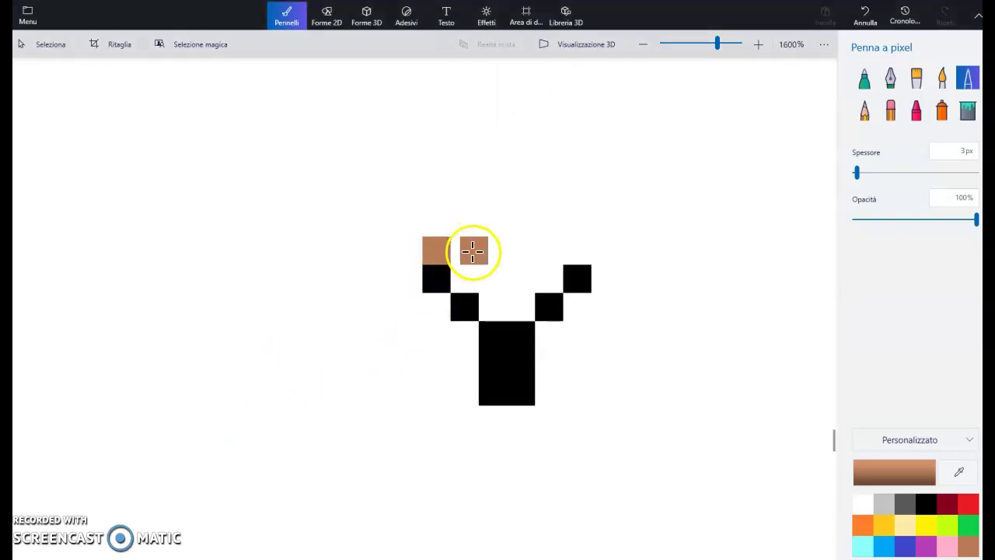
pyautogui.hotkey('ctrl', 'z')
pyautogui.keyDown('ctrl'); pyautogui.scroll(2, 473, 250); pyautogui.keyUp('ctrl')
pyautogui.click(458, 251)
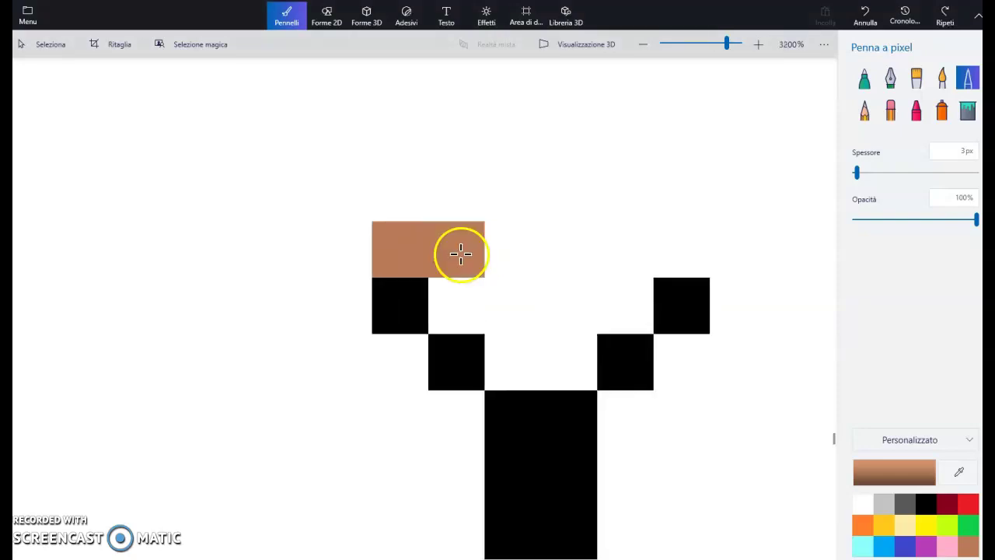
# Step: Extend the brown row to eight adjoining squares, reaching two squares past the tip of the Y's right arm
pyautogui.click(506, 246)
pyautogui.click(568, 247)
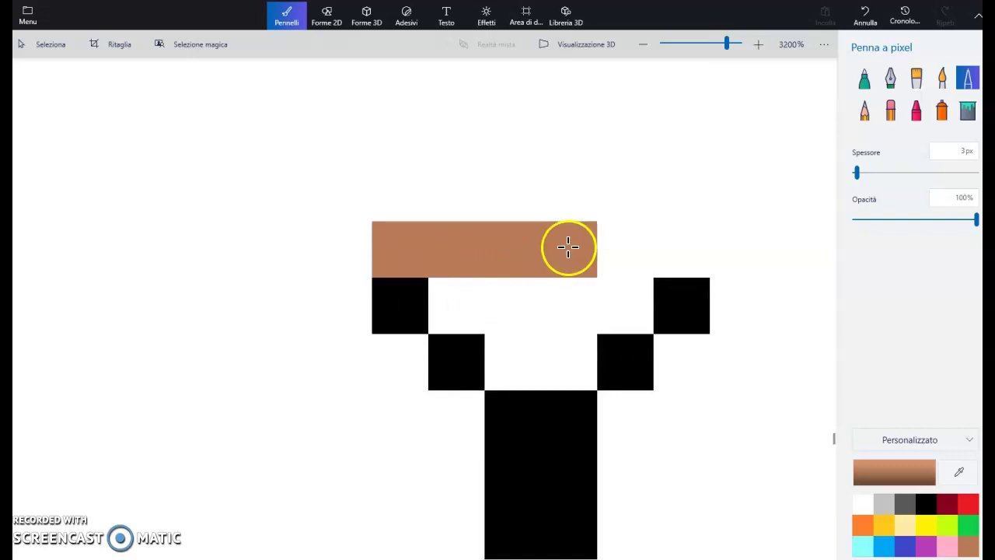
pyautogui.click(626, 248)
pyautogui.click(687, 248)
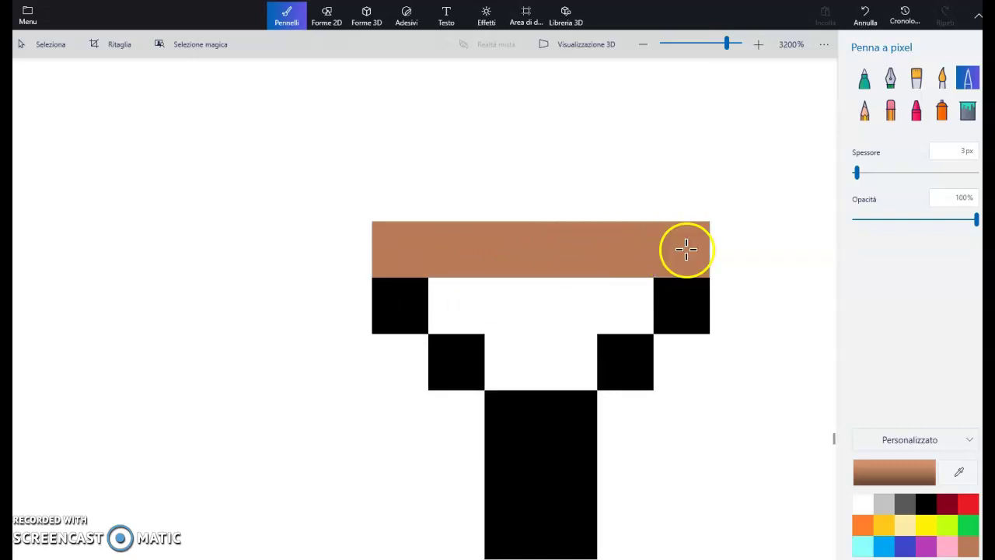
pyautogui.click(745, 247)
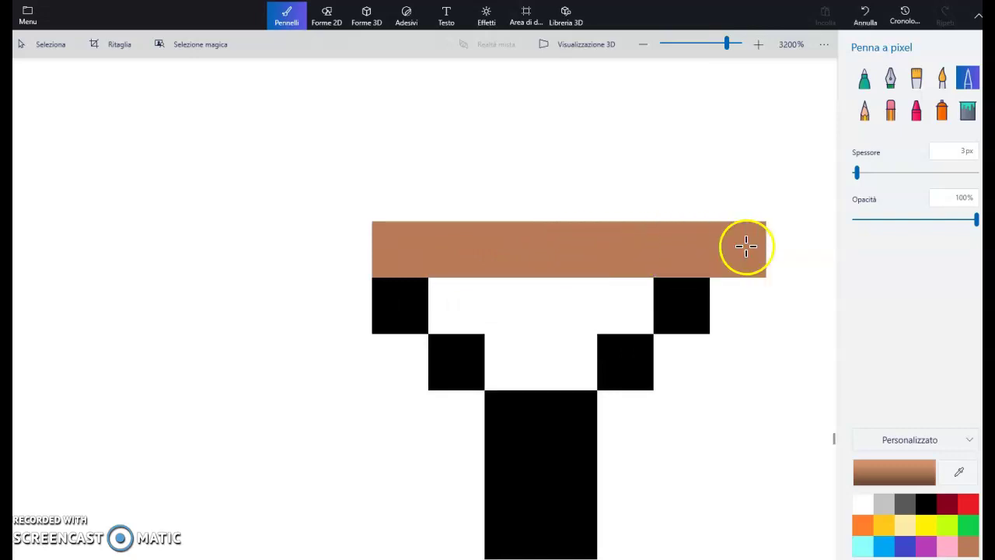
pyautogui.click(800, 249)
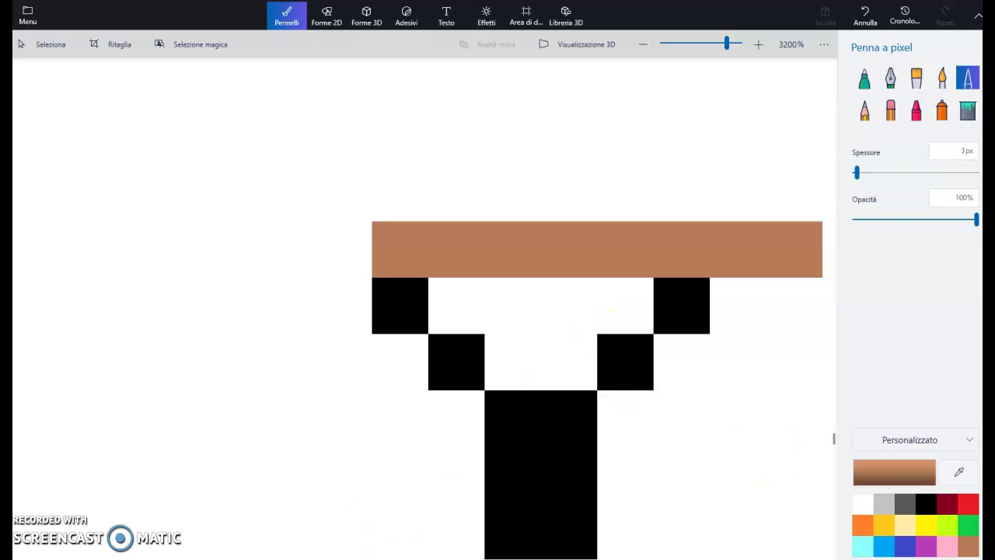
pyautogui.hscroll(5, 624, 343)
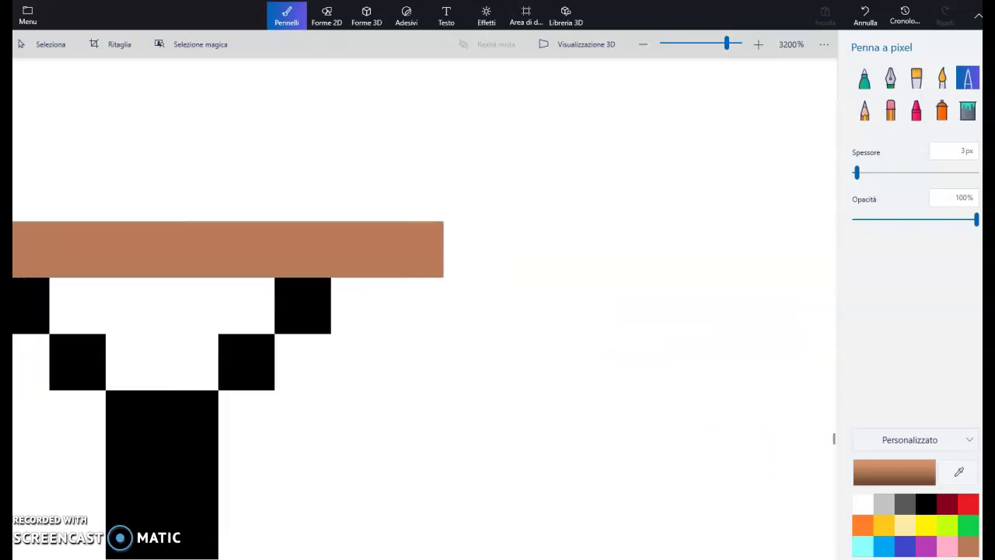
pyautogui.hscroll(-5, 402, 390)
pyautogui.hscroll(6, 402, 390)
pyautogui.hscroll(-2, 402, 390)
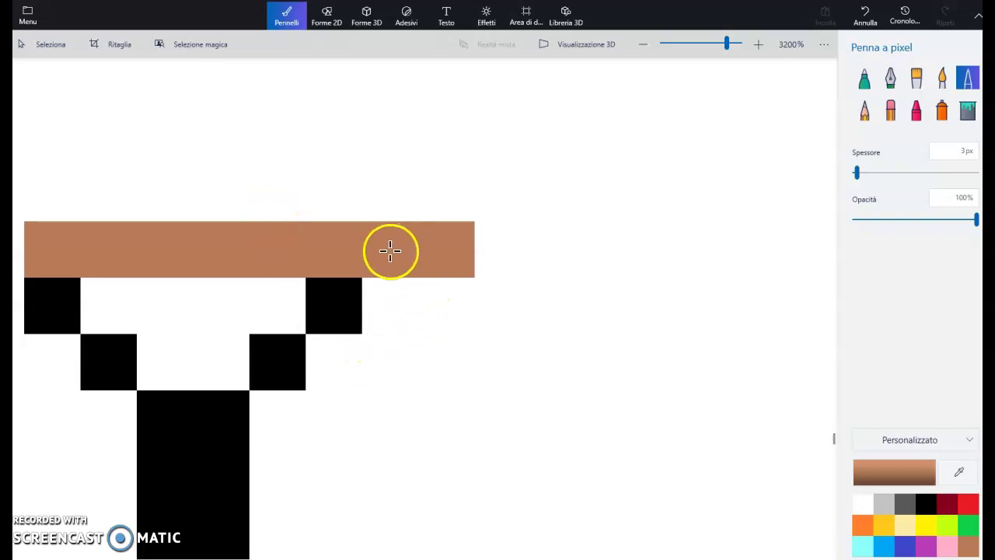
# Step: Extend the brown row to sixteen adjoining squares, reaching five squares past the tip of each arm of the Y
pyautogui.moveTo(508, 249); pyautogui.dragTo(615, 251)
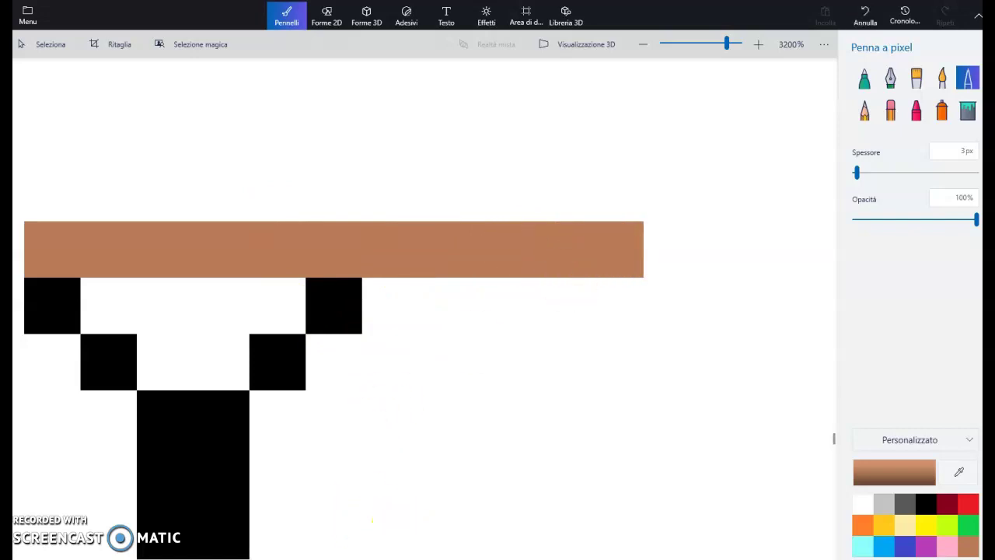
pyautogui.hscroll(-10, 424, 311)
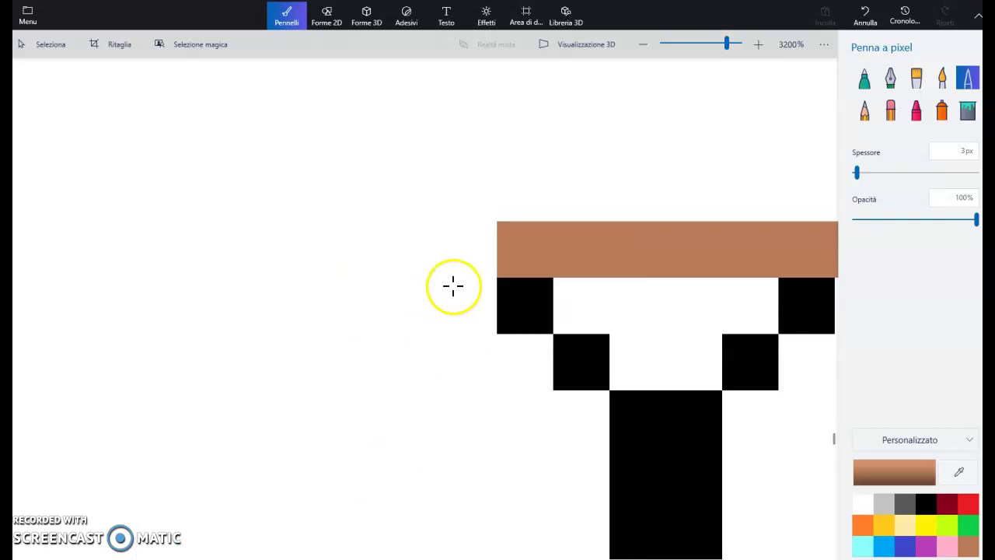
pyautogui.click(466, 242)
pyautogui.click(426, 248)
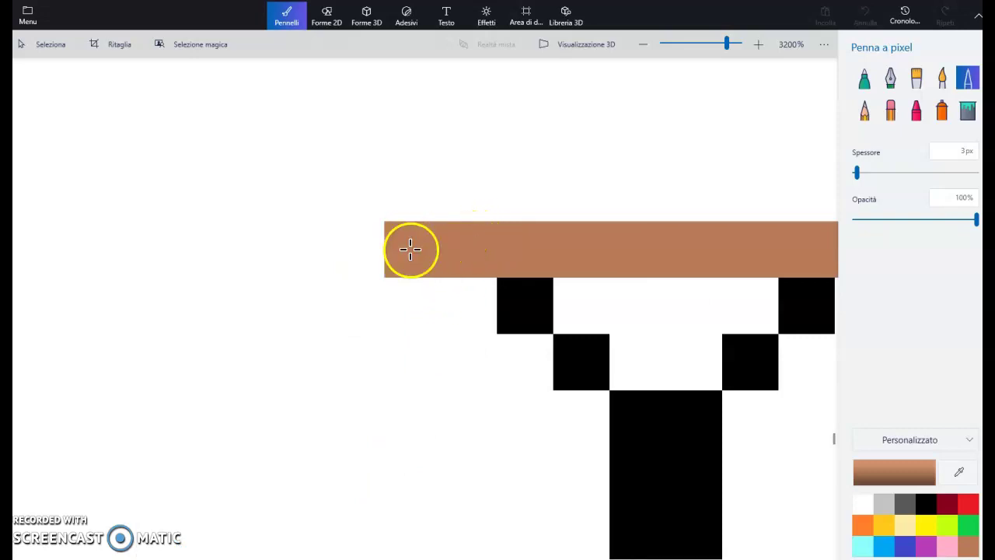
pyautogui.click(354, 251)
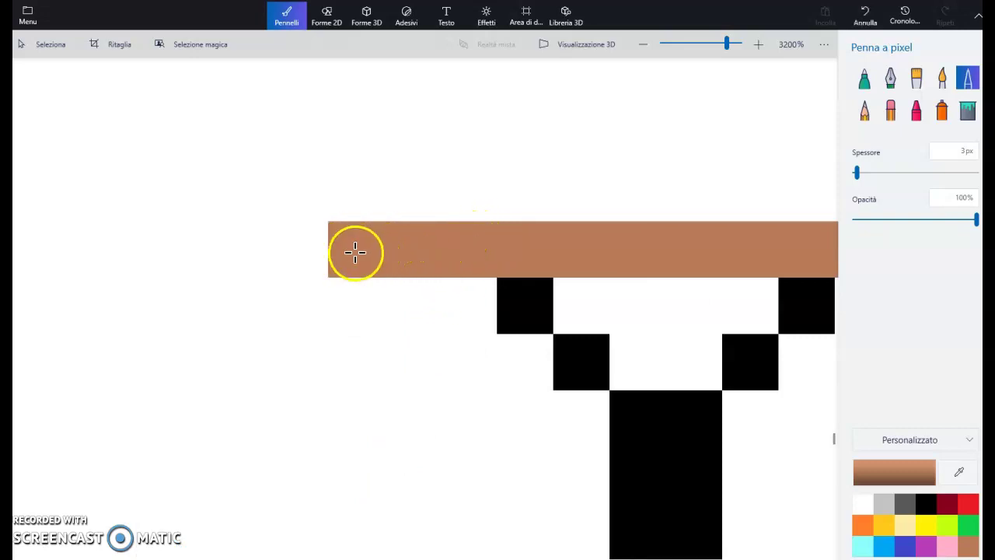
pyautogui.click(303, 249)
pyautogui.click(249, 249)
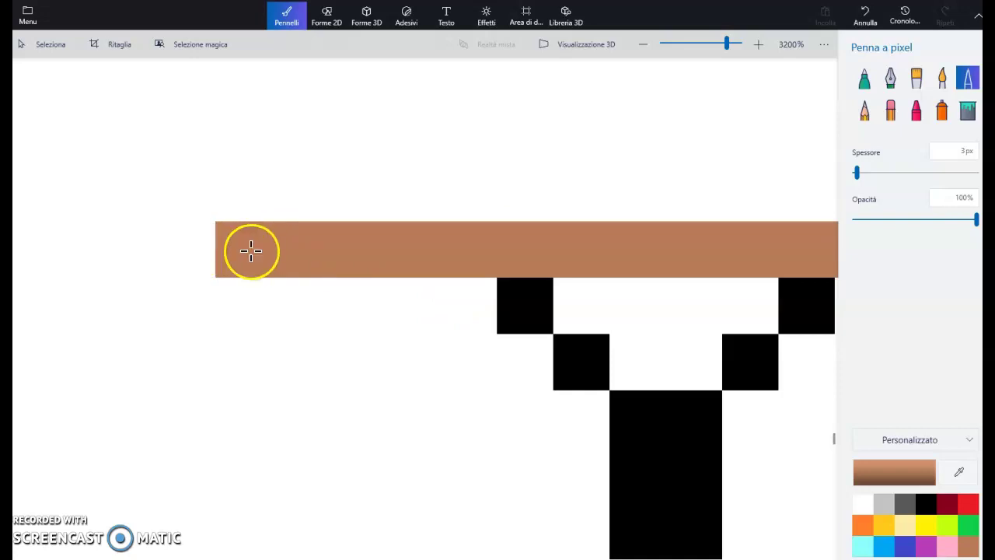
# Step: Stack two brown squares on the row's left end and add one square beside the upper one, pointing inward
pyautogui.click(238, 194)
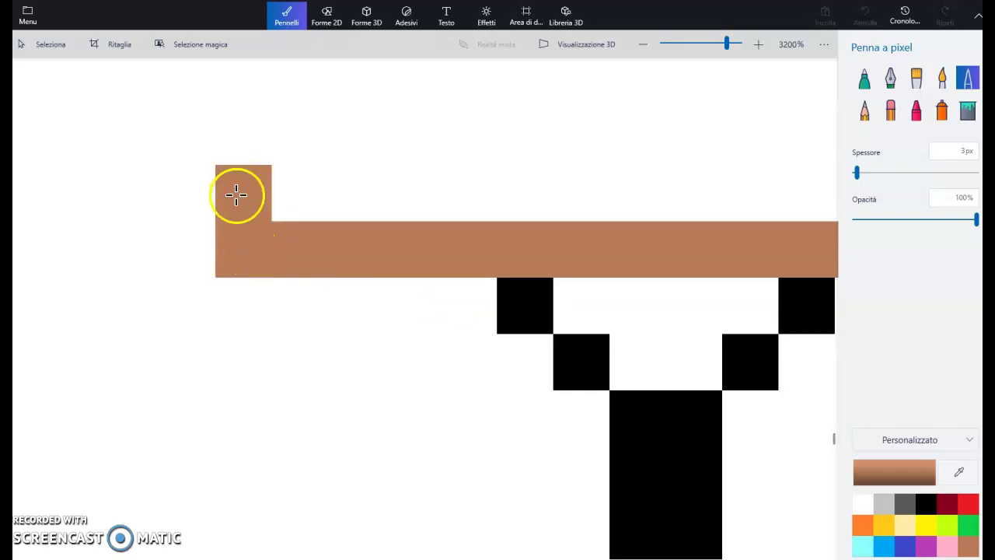
pyautogui.click(227, 142)
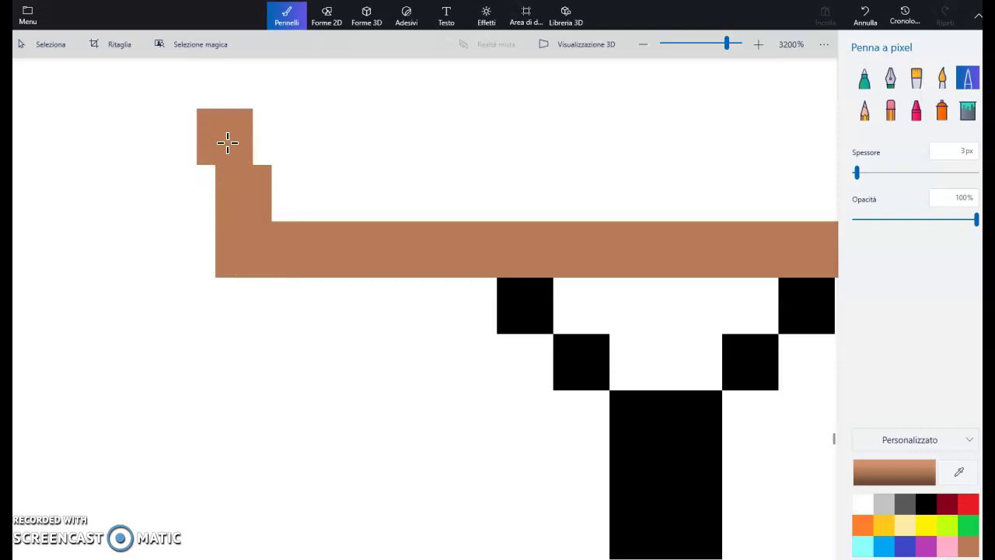
pyautogui.hotkey('ctrl', 'z')
pyautogui.click(255, 155)
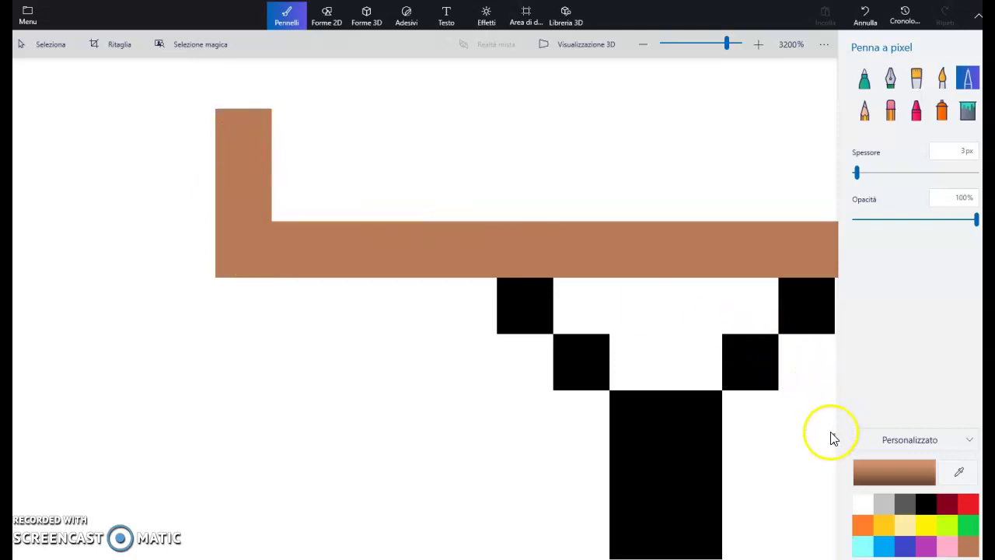
pyautogui.scroll(2, 830, 437)
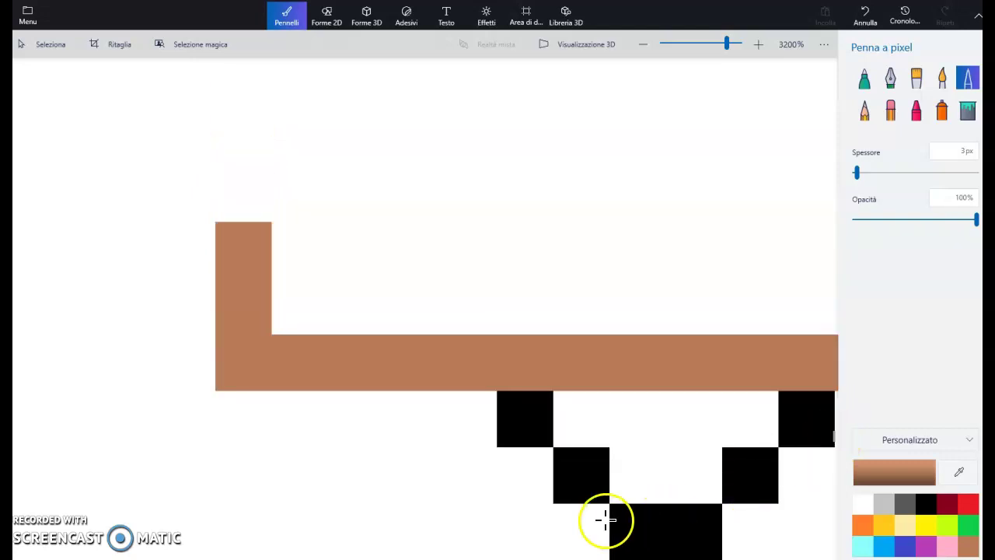
pyautogui.hscroll(6, 663, 489)
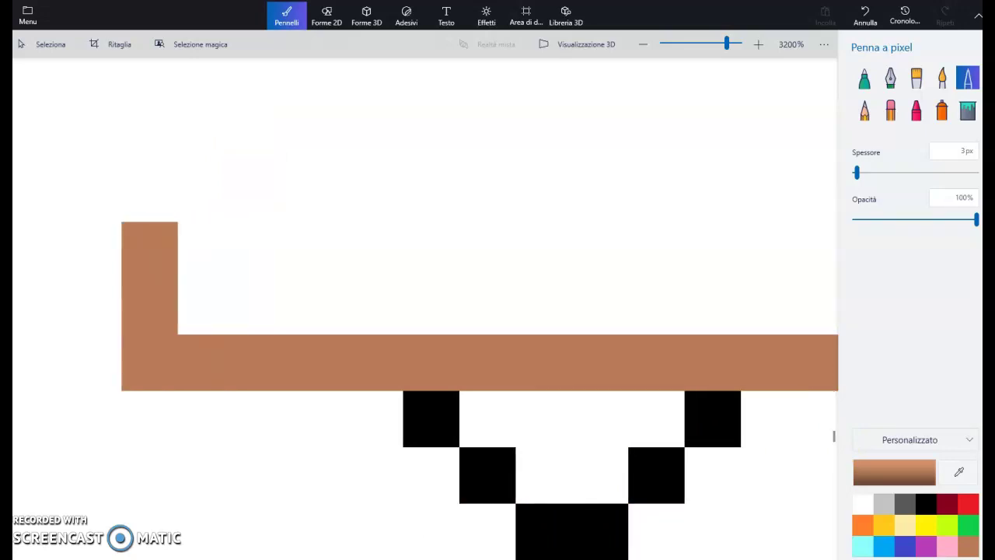
pyautogui.hscroll(-2, 663, 489)
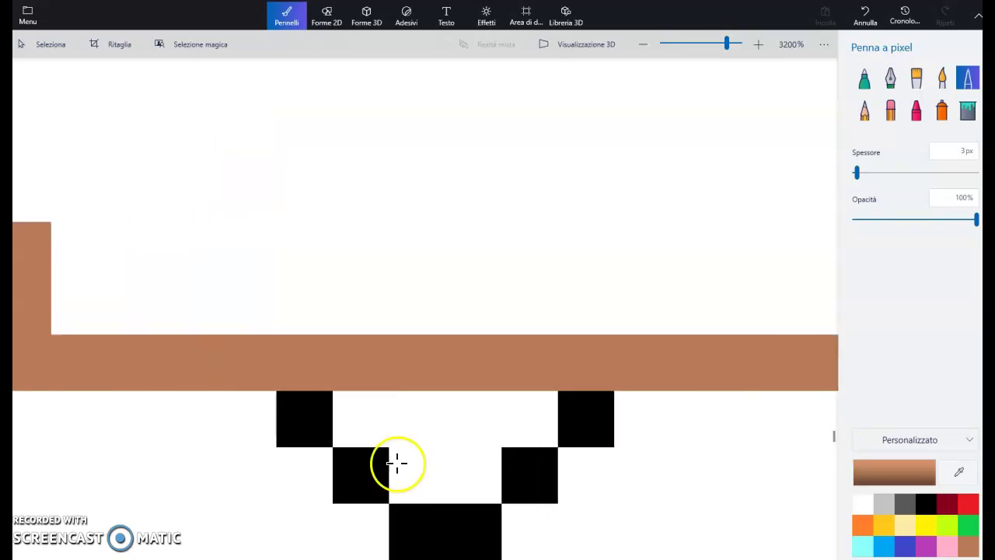
pyautogui.scroll(-2, 397, 464)
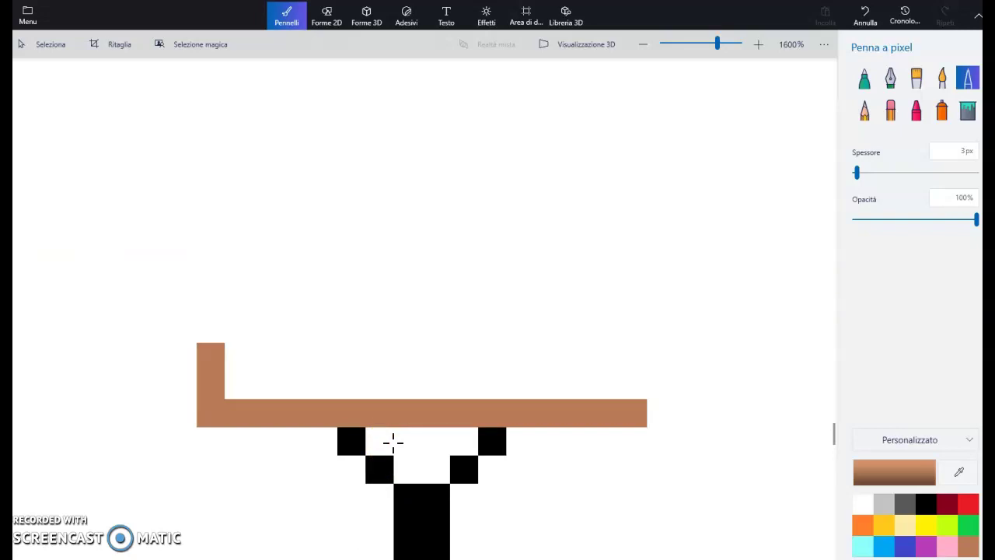
pyautogui.click(240, 355)
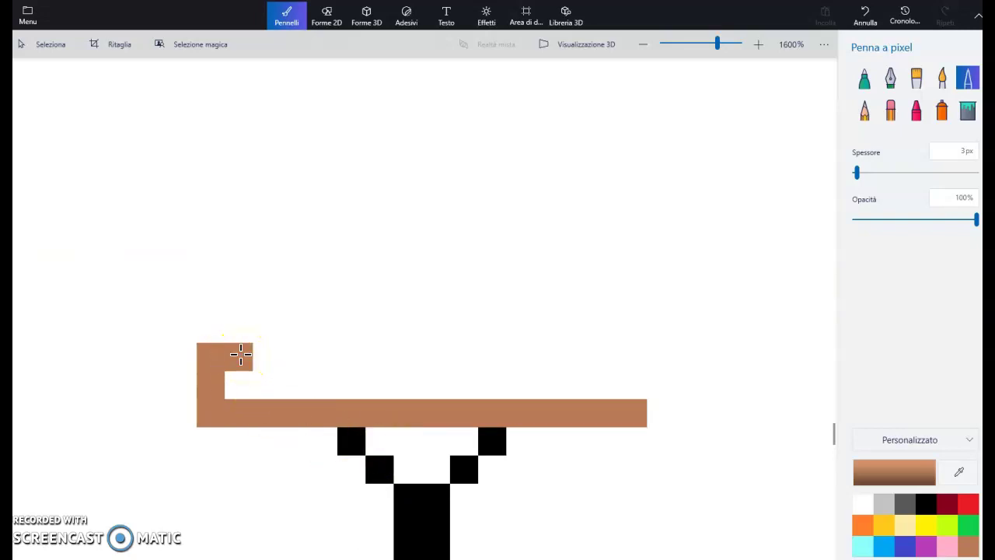
# Step: Switch to black and place one square beside the brown hook, one diagonally up from it, and a three-square row diagonally below that
pyautogui.click(926, 504)
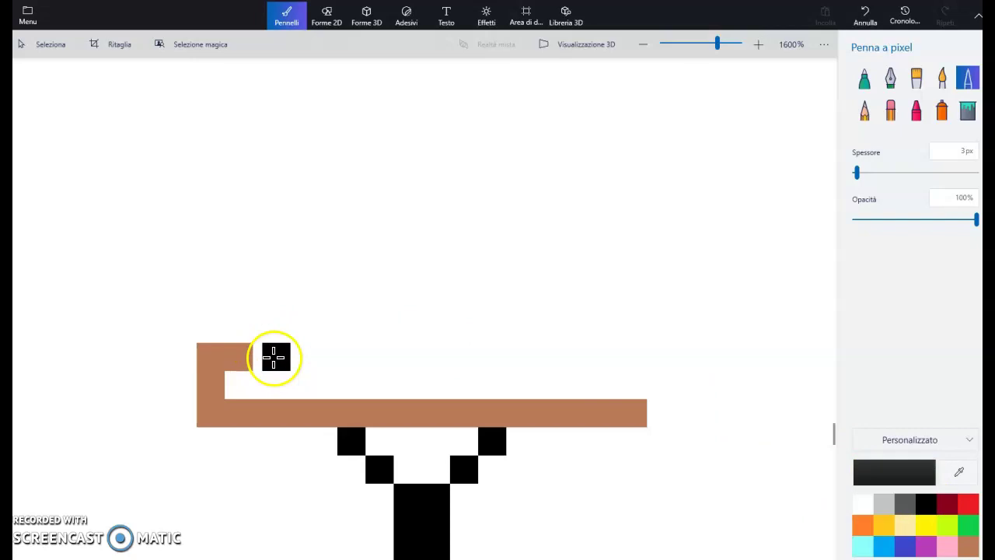
pyautogui.hotkey('ctrl', 'z')
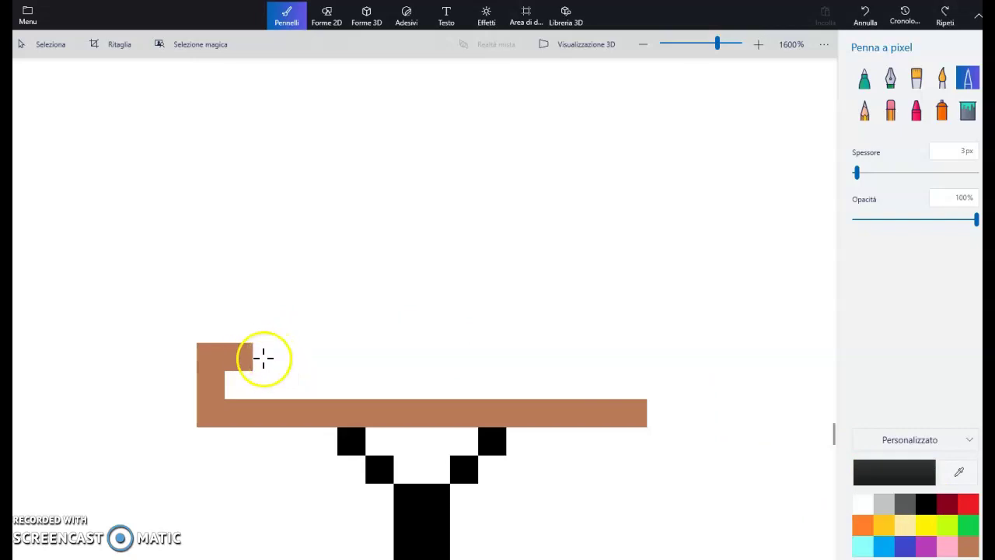
pyautogui.moveTo(267, 356); pyautogui.dragTo(291, 332)
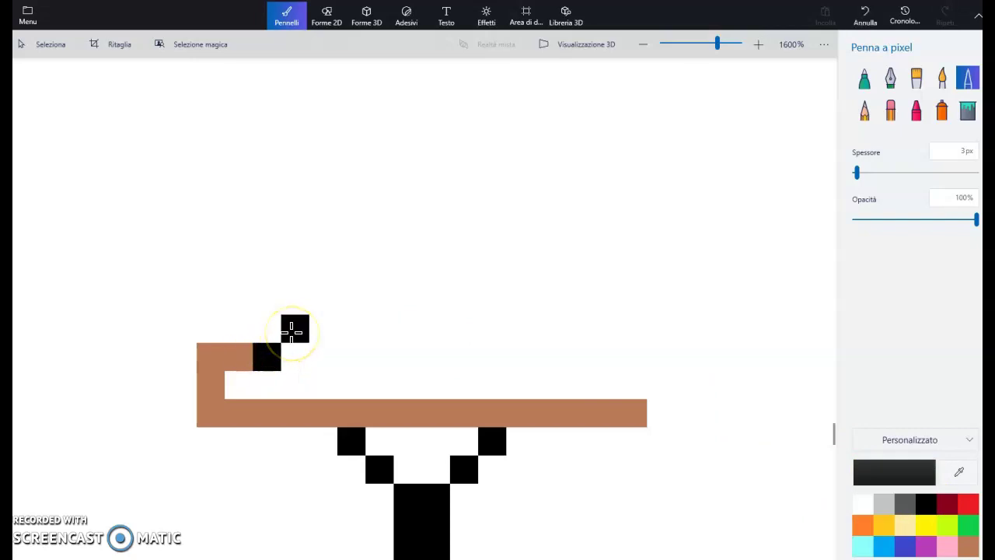
pyautogui.click(324, 354)
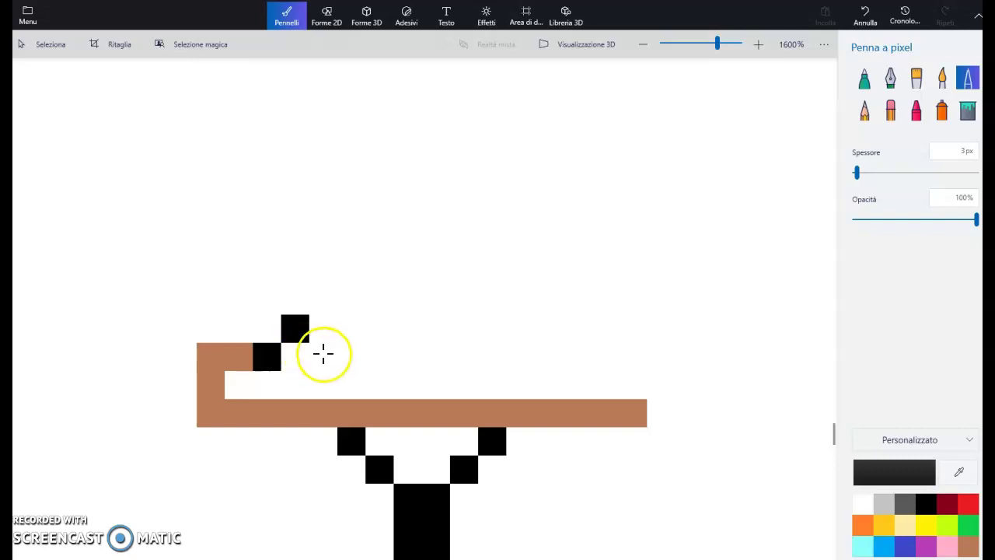
pyautogui.moveTo(323, 355)
pyautogui.mouseDown()
pyautogui.moveTo(357, 355)
pyautogui.moveTo(348, 357)
pyautogui.mouseUp()
pyautogui.hotkey('ctrl', 'z')
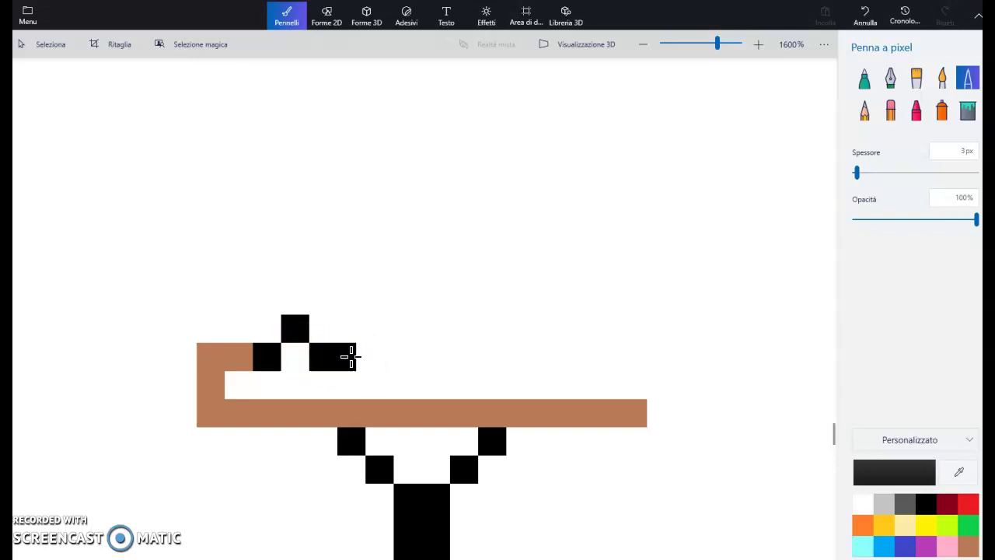
pyautogui.moveTo(349, 355); pyautogui.dragTo(378, 355)
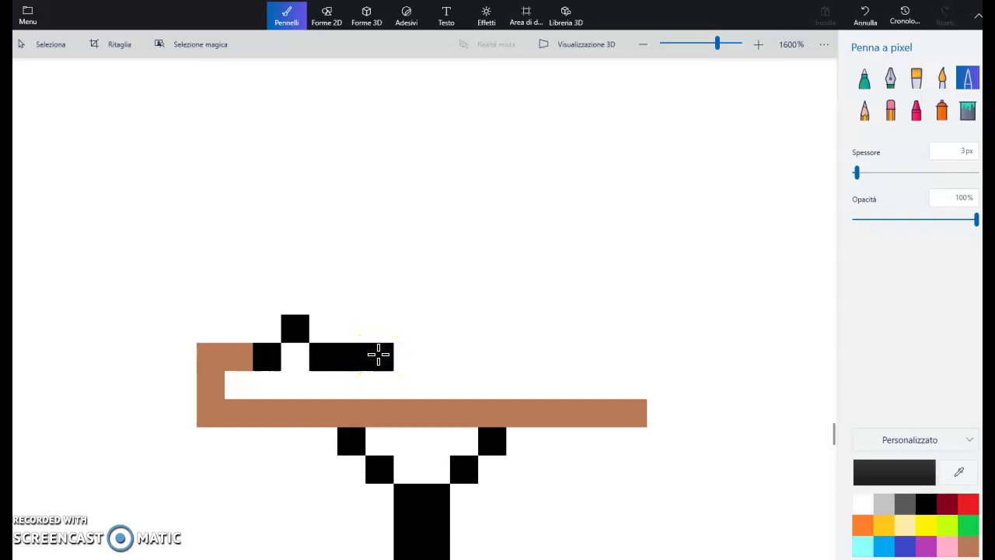
# Step: Continue the black outline rightward with two adjoining squares one row higher, followed by three adjoining squares one row lower
pyautogui.click(408, 327)
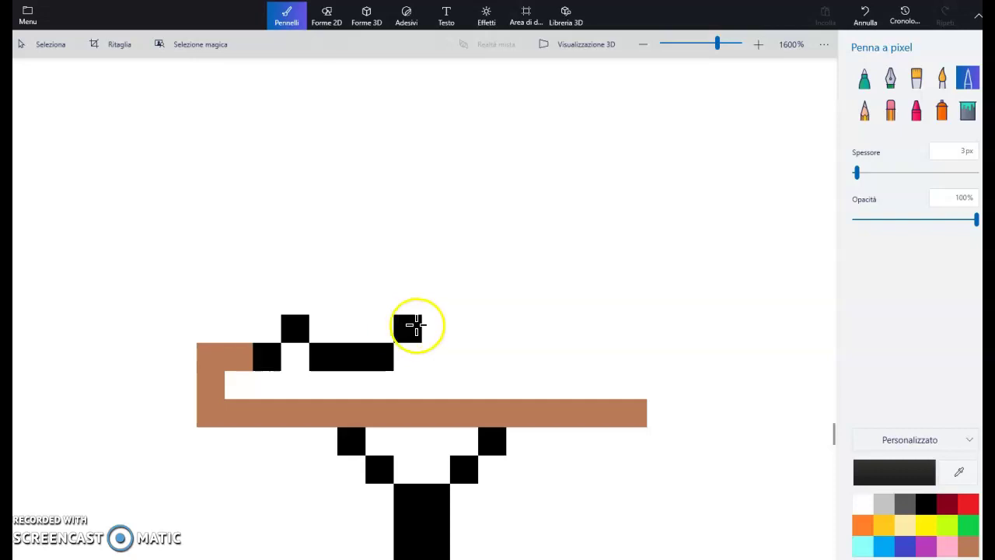
pyautogui.click(436, 327)
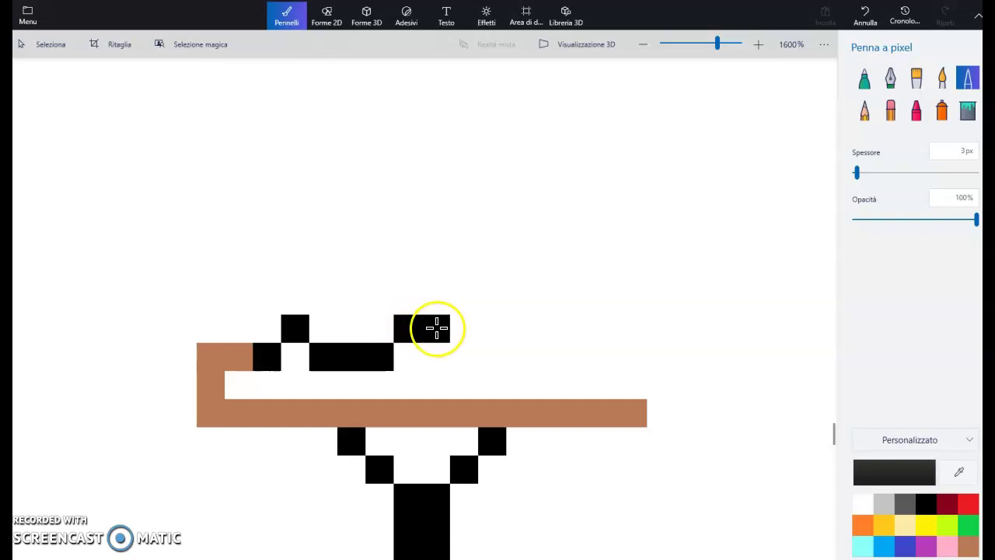
pyautogui.click(466, 358)
pyautogui.click(495, 359)
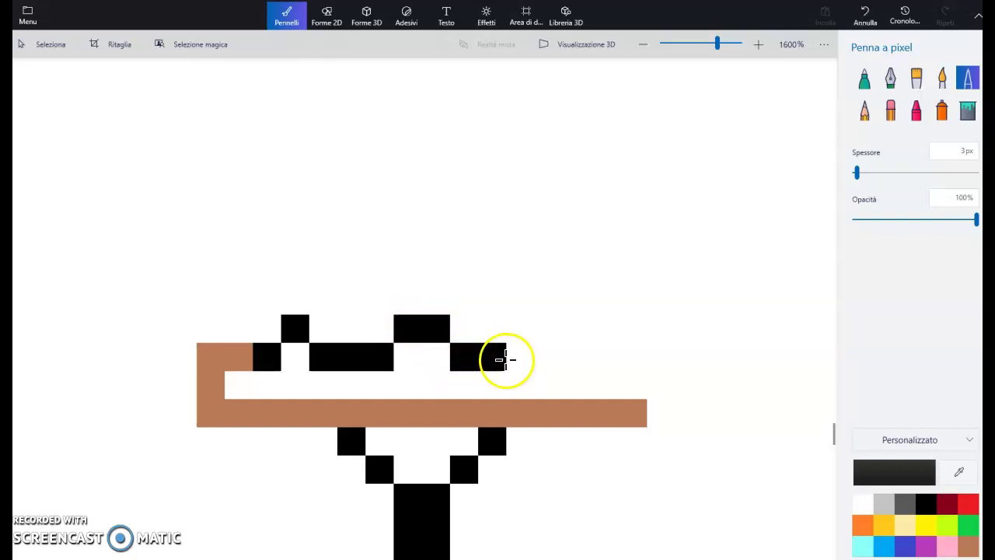
pyautogui.click(520, 355)
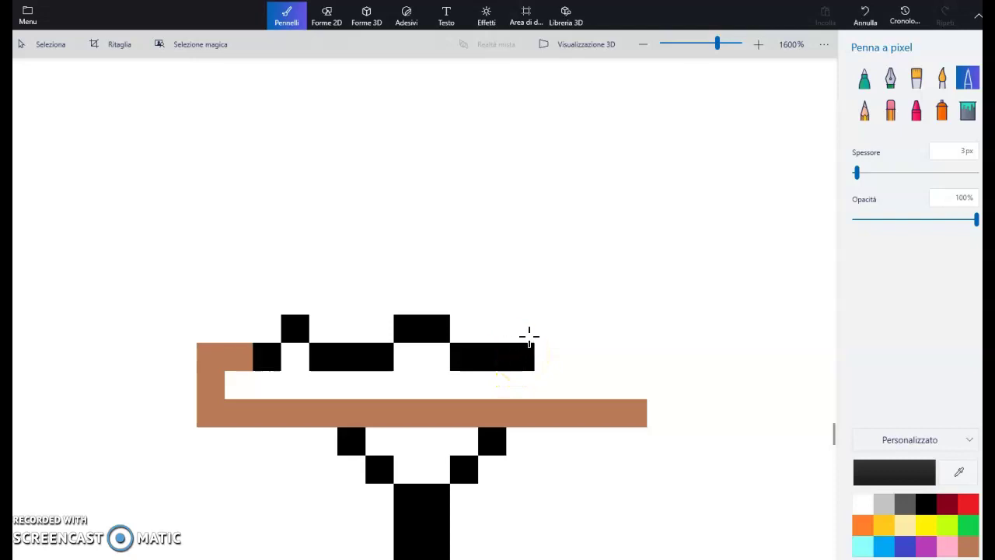
# Step: Add a black square one row higher and one diagonally below it, ending the outline in a four-square-high column up its right side
pyautogui.click(548, 320)
pyautogui.hotkey('ctrl', 'z')
pyautogui.moveTo(548, 328); pyautogui.dragTo(576, 355)
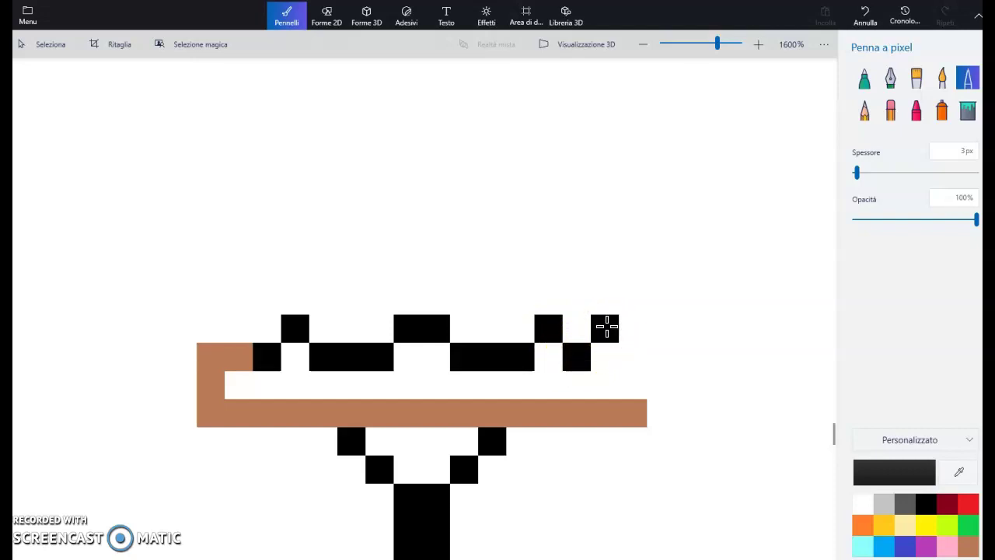
pyautogui.click(607, 292)
pyautogui.hotkey('ctrl', 'z')
pyautogui.moveTo(609, 298); pyautogui.dragTo(601, 247)
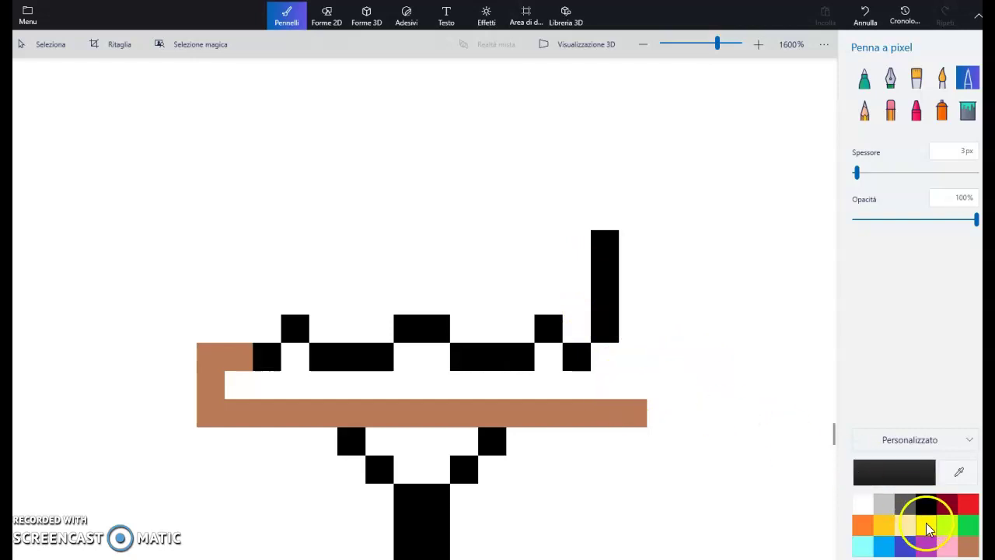
# Step: Switch to brown and fill the band's right end up to the base of the black column
pyautogui.click(968, 527)
pyautogui.click(968, 548)
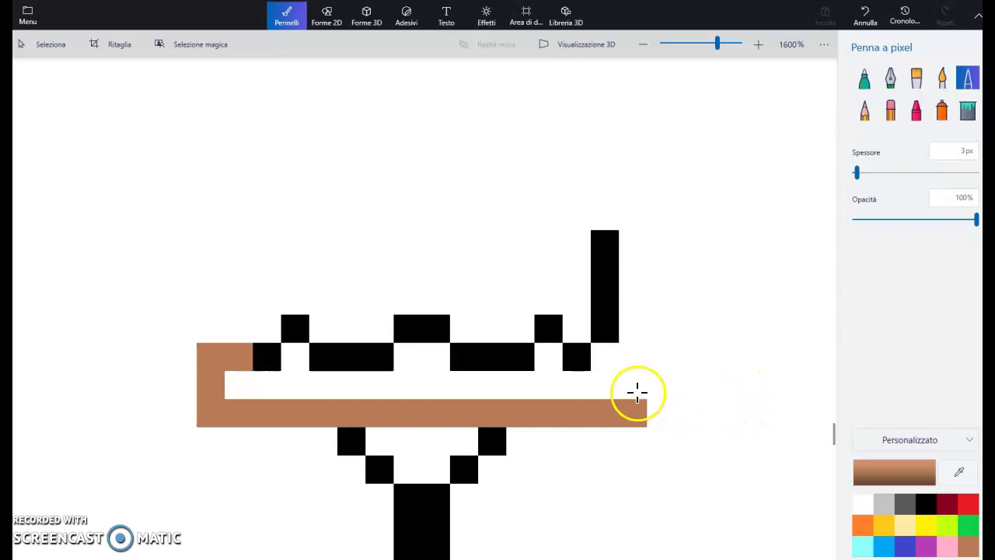
pyautogui.moveTo(636, 393)
pyautogui.mouseDown()
pyautogui.moveTo(633, 360)
pyautogui.moveTo(603, 358)
pyautogui.moveTo(605, 379)
pyautogui.moveTo(593, 390)
pyautogui.moveTo(569, 378)
pyautogui.moveTo(589, 381)
pyautogui.moveTo(487, 383)
pyautogui.moveTo(568, 378)
pyautogui.mouseUp()
pyautogui.click(607, 358)
pyautogui.hotkey('ctrl', 'z')
# Step: Fill the gaps beneath the raised black squares with brown: one square on the right, two in the middle, one on the left
pyautogui.click(548, 359)
pyautogui.hotkey('ctrl', 'z')
pyautogui.click(553, 356)
pyautogui.hotkey('ctrl', 'z')
pyautogui.click(545, 356)
pyautogui.click(437, 356)
pyautogui.hotkey('ctrl', 'z')
pyautogui.click(432, 355)
pyautogui.click(418, 355)
pyautogui.click(292, 356)
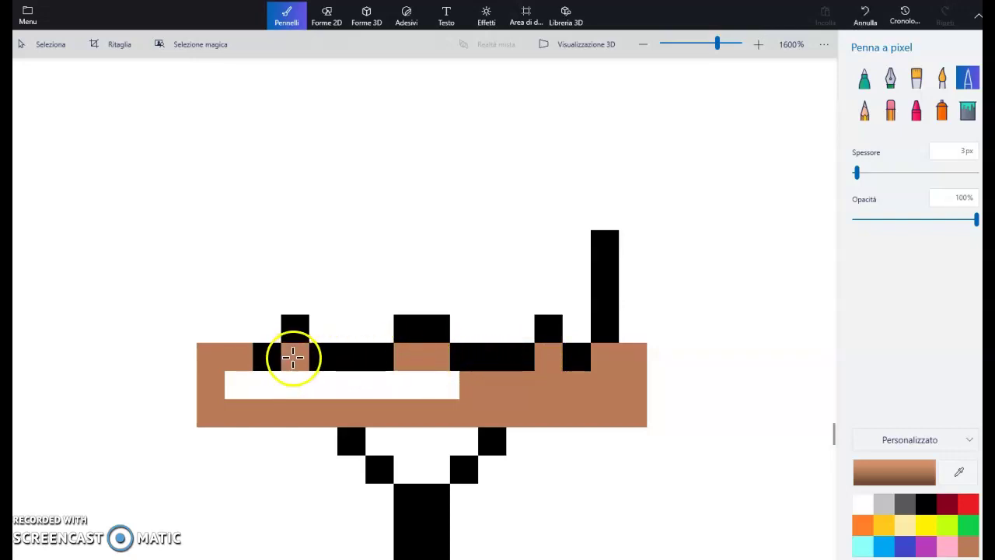
# Step: Fill the three leftmost squares of the white strip inside the band with brown
pyautogui.click(288, 381)
pyautogui.click(269, 381)
pyautogui.click(235, 379)
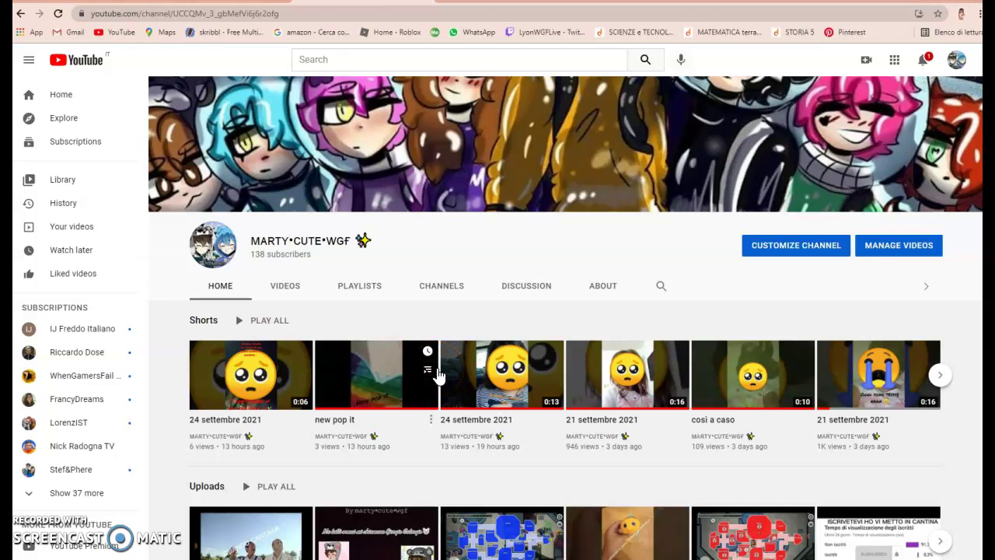
pyautogui.moveTo(247, 242); pyautogui.dragTo(302, 284)
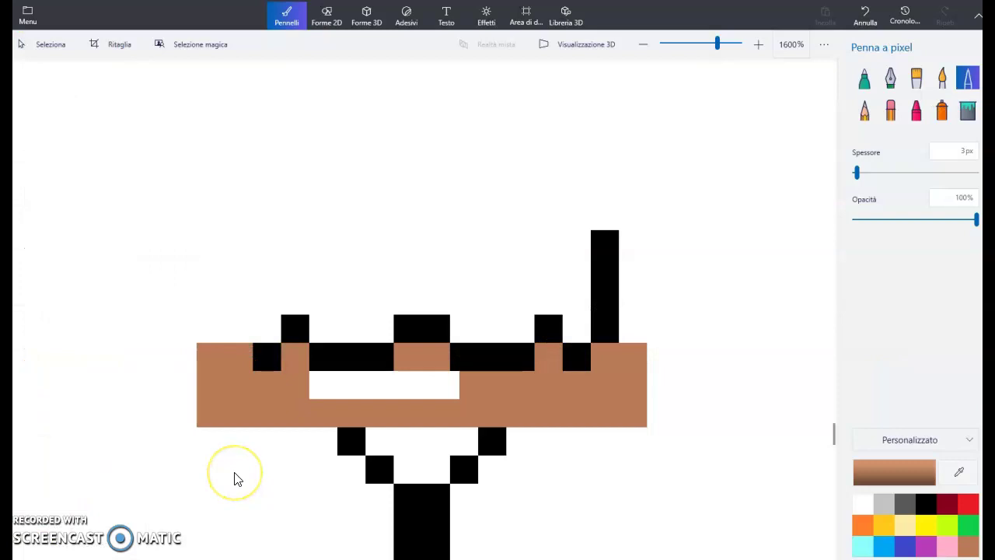
# Step: Fill the rest of the white strip inside the band with brown so the band is solid
pyautogui.scroll(-2, 304, 400)
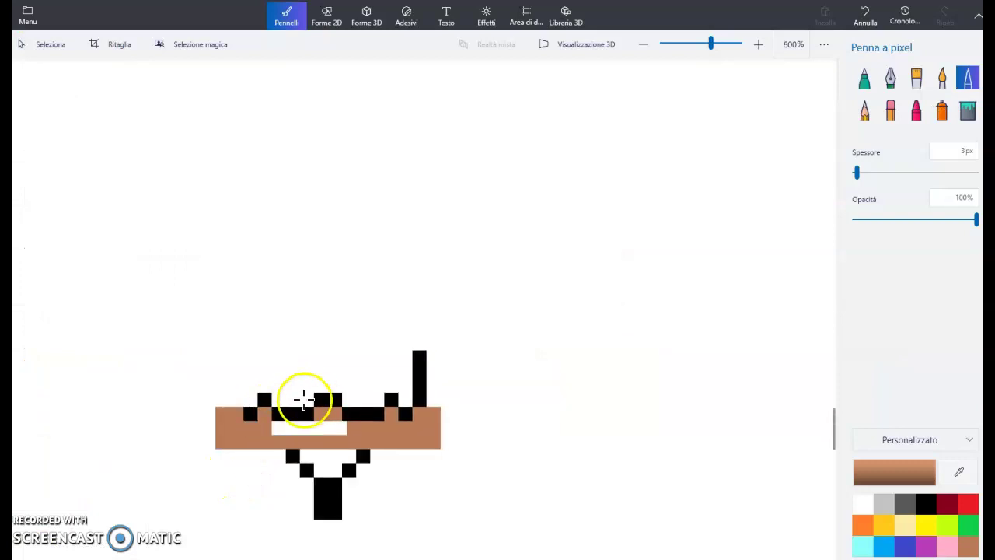
pyautogui.scroll(4, 285, 413)
pyautogui.scroll(-2, 266, 493)
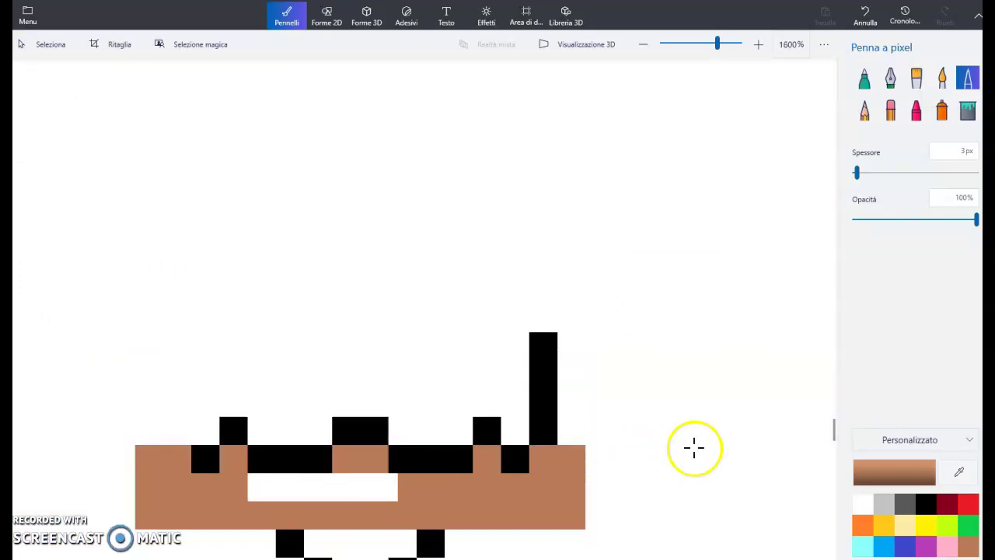
pyautogui.moveTo(834, 433); pyautogui.dragTo(833, 439)
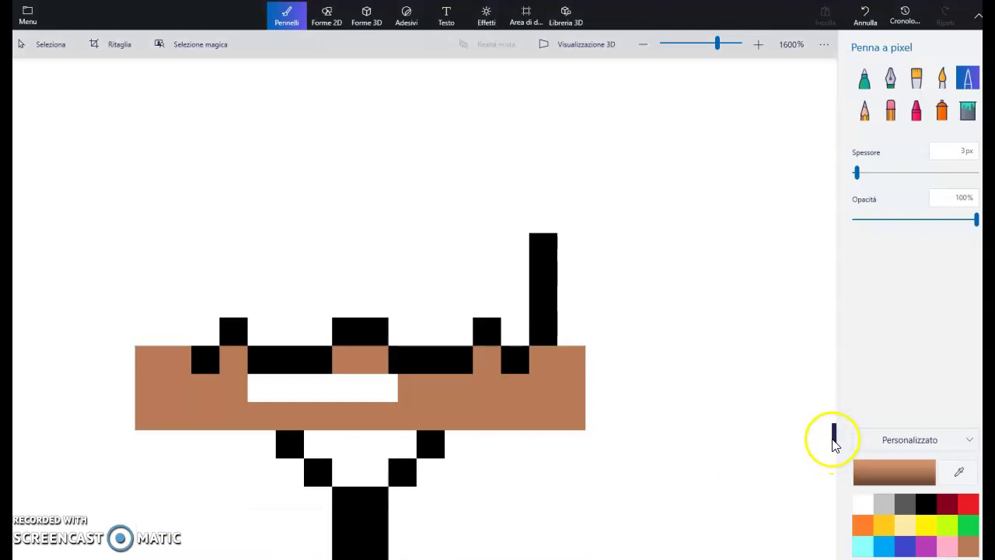
pyautogui.moveTo(276, 387)
pyautogui.mouseDown()
pyautogui.moveTo(260, 388)
pyautogui.moveTo(392, 385)
pyautogui.mouseUp()
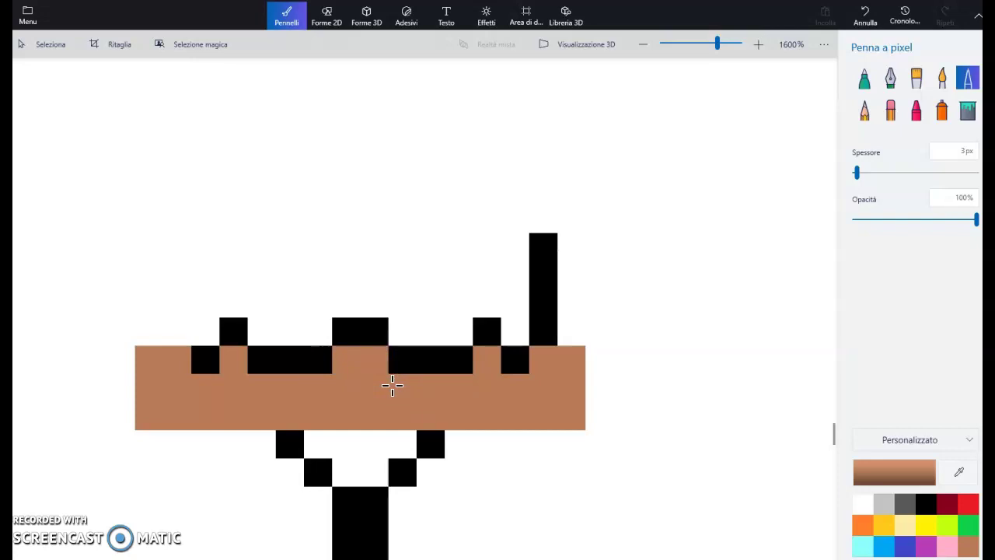
# Step: Switch to black and draw a column about four squares tall above the band's left end, mirroring the right column
pyautogui.click(926, 503)
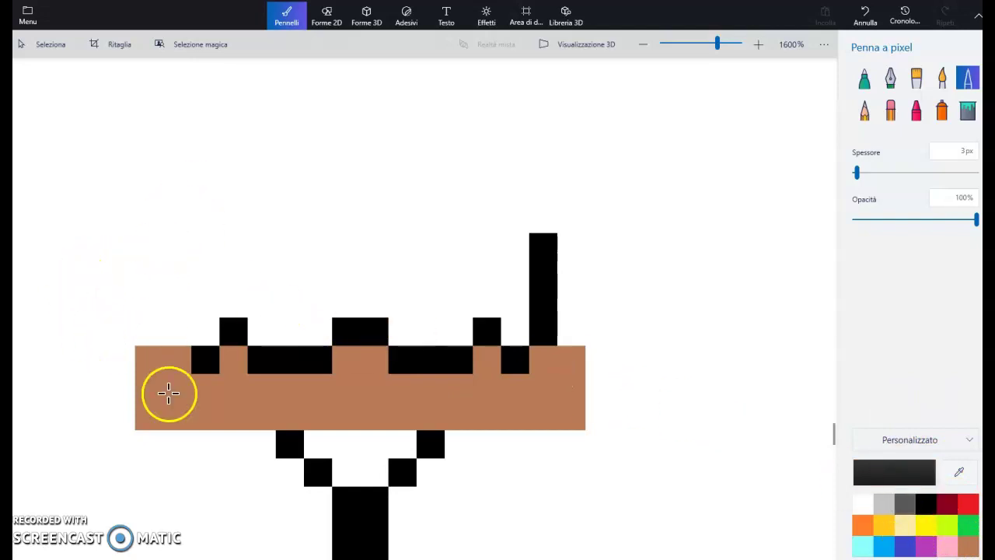
pyautogui.click(178, 329)
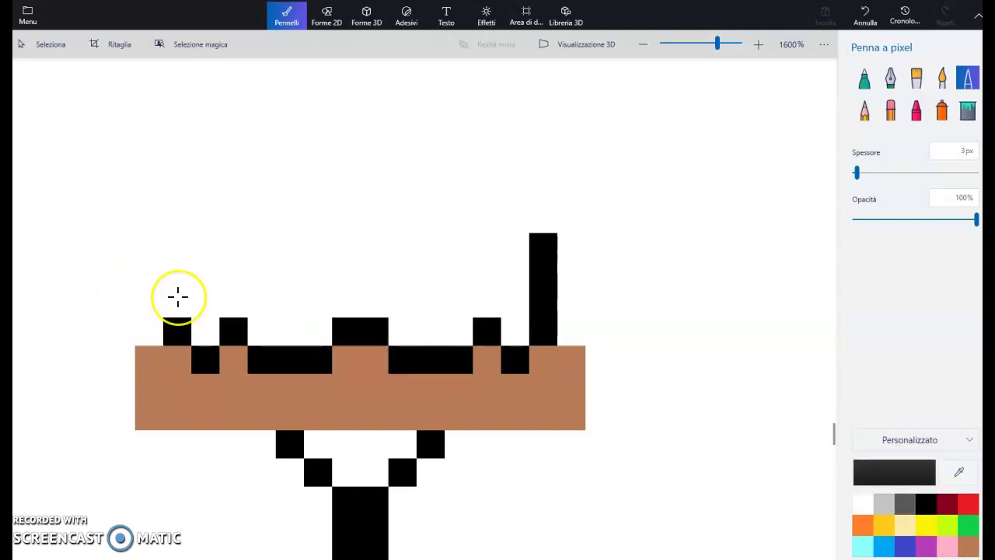
pyautogui.click(178, 295)
pyautogui.hotkey('ctrl', 'z')
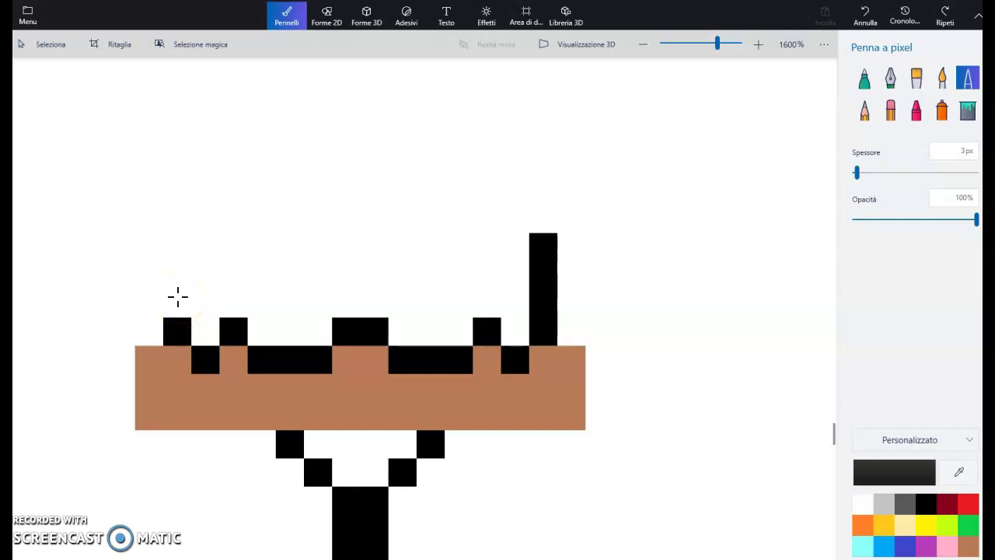
pyautogui.moveTo(177, 301); pyautogui.dragTo(178, 250)
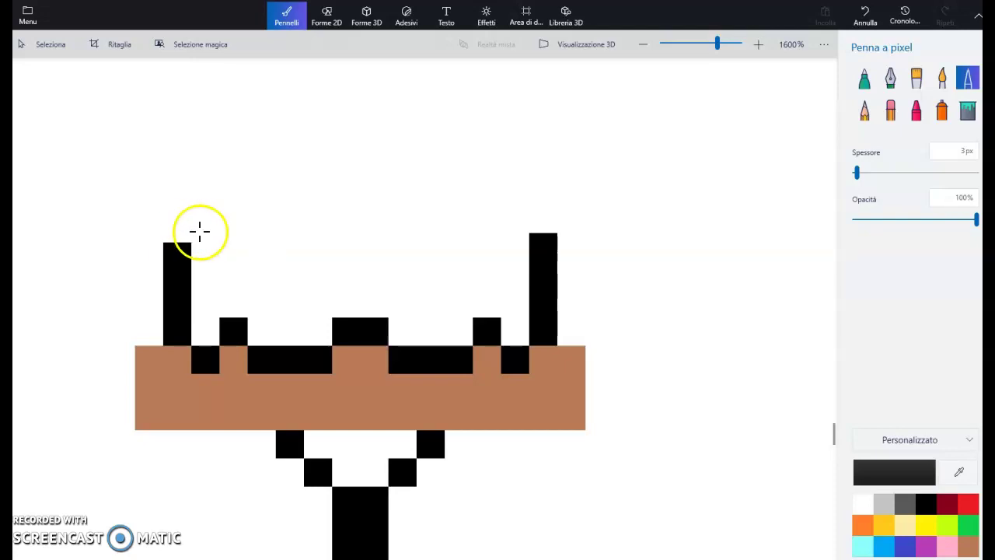
# Step: Continue the outline from the left column with two black squares stepping up to the right and one stepping back up-left
pyautogui.click(206, 225)
pyautogui.click(230, 200)
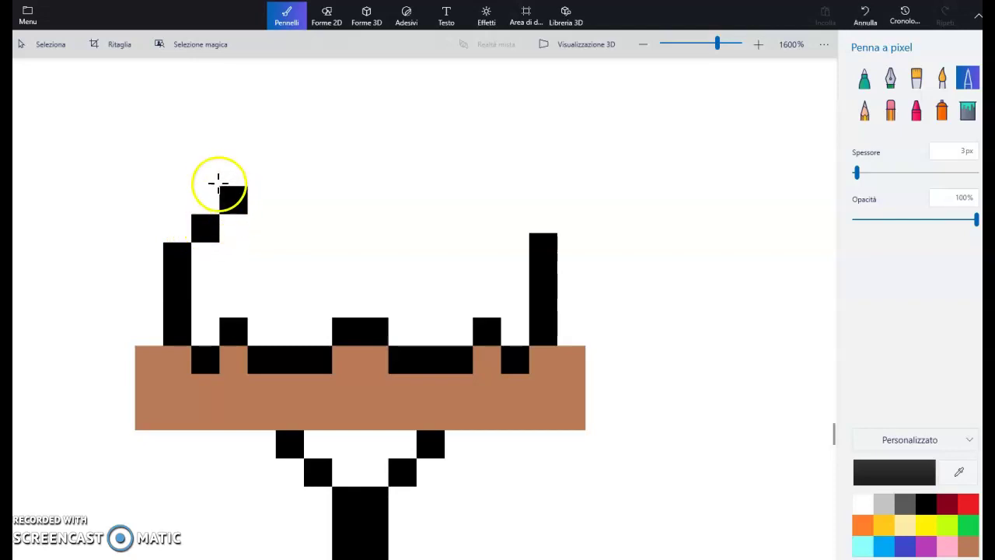
pyautogui.click(202, 173)
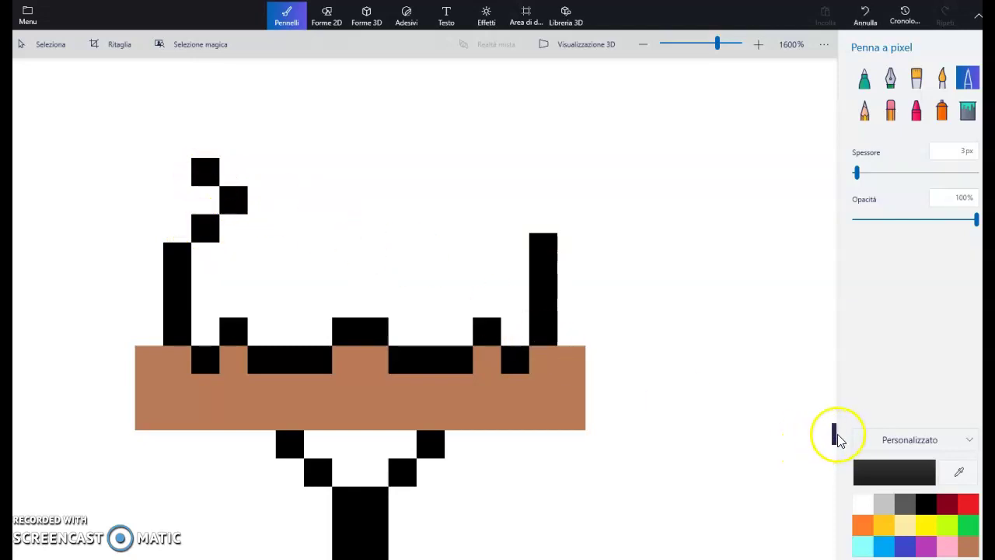
# Step: Add one black square flush on top of the left outline's uppermost square, undoing any misaligned placement
pyautogui.scroll(2, 831, 428)
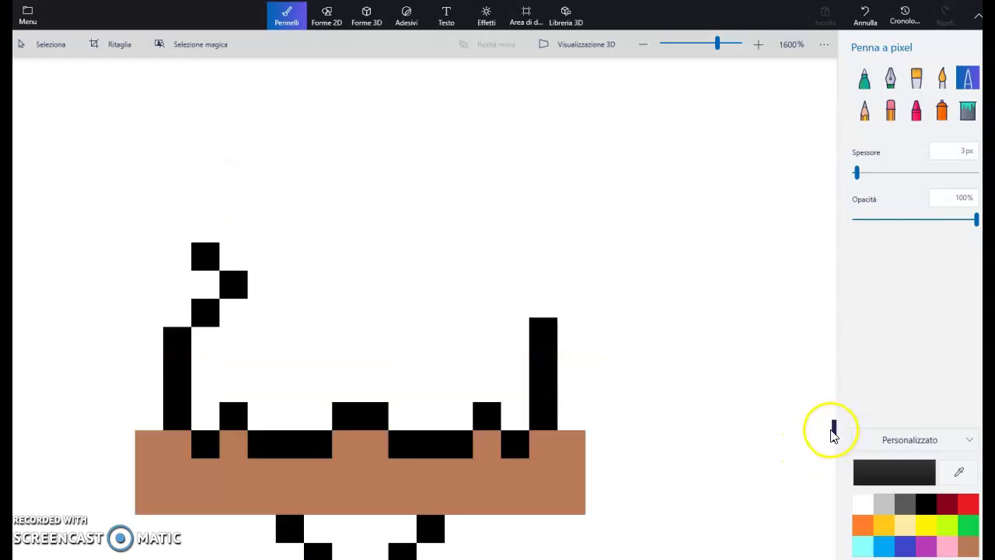
pyautogui.scroll(1, 831, 429)
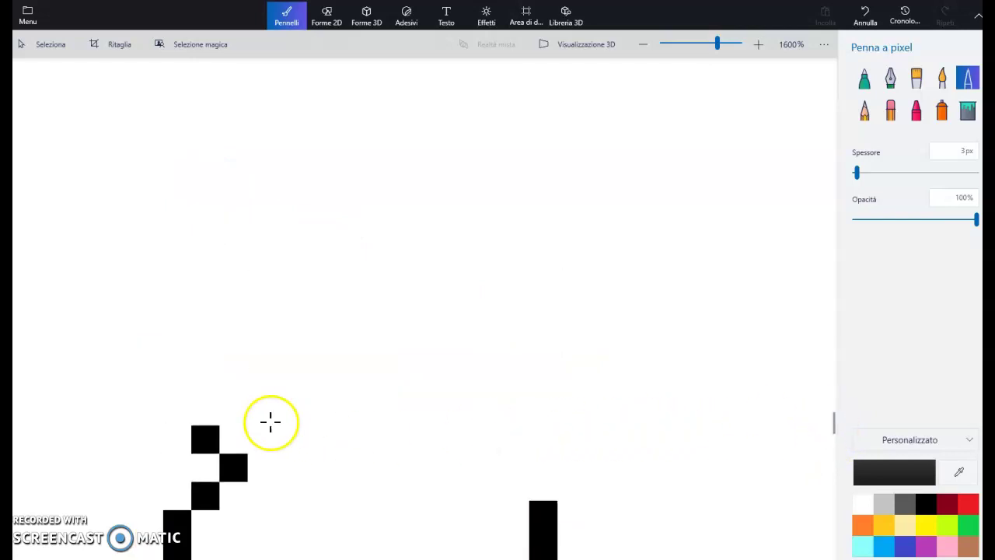
pyautogui.click(204, 401)
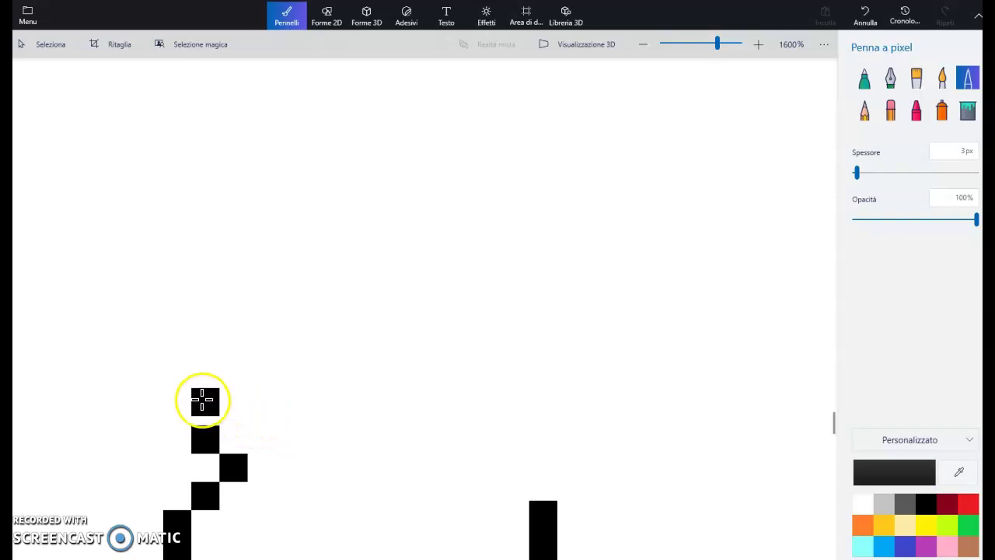
pyautogui.hotkey('ctrl', 'z')
pyautogui.moveTo(200, 400)
pyautogui.mouseDown()
pyautogui.moveTo(195, 422)
pyautogui.moveTo(202, 404)
pyautogui.moveTo(199, 412)
pyautogui.mouseUp()
pyautogui.hotkey('ctrl', 'z')
pyautogui.click(197, 410)
pyautogui.hotkey('ctrl', 'z')
pyautogui.click(207, 409)
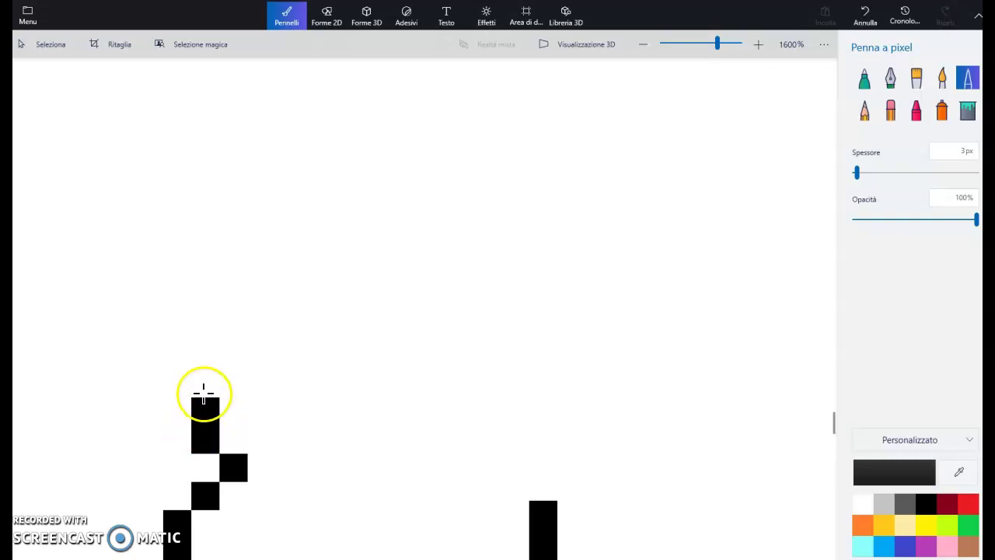
# Step: Extend the left outline with a four-square black column one step left, topped by a two-square column one step right
pyautogui.click(178, 382)
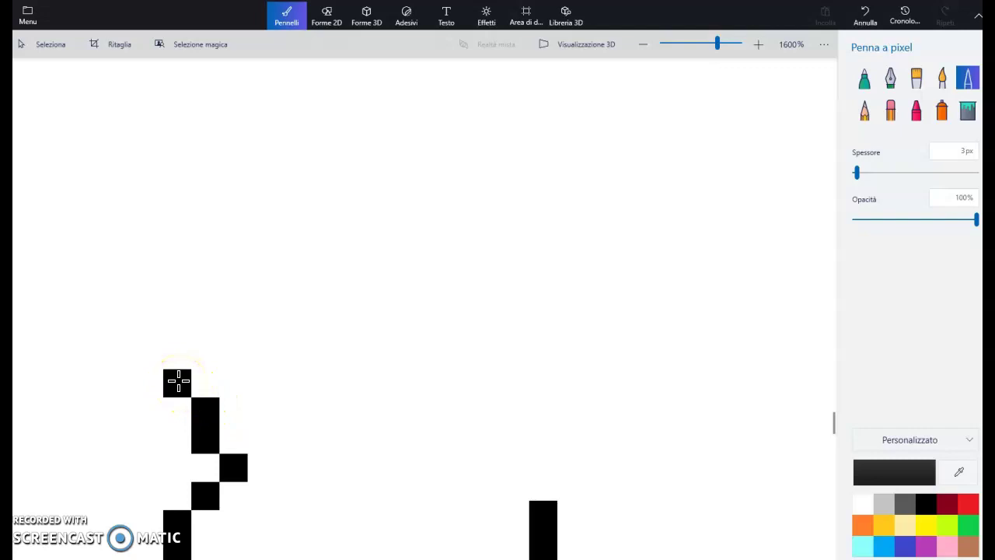
pyautogui.moveTo(178, 351); pyautogui.dragTo(181, 297)
pyautogui.hotkey('ctrl', 'z')
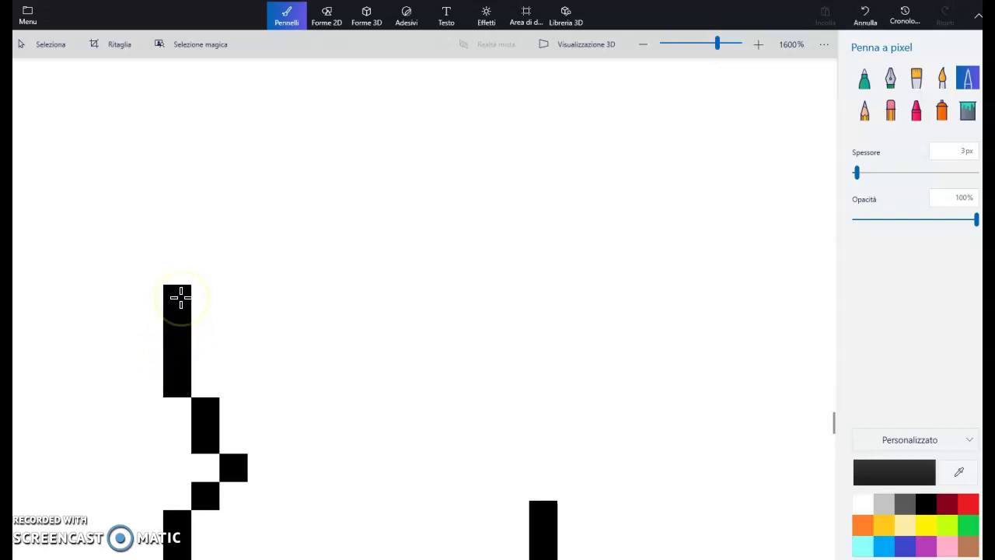
pyautogui.click(203, 274)
pyautogui.hotkey('ctrl', 'z')
pyautogui.moveTo(203, 274); pyautogui.dragTo(204, 245)
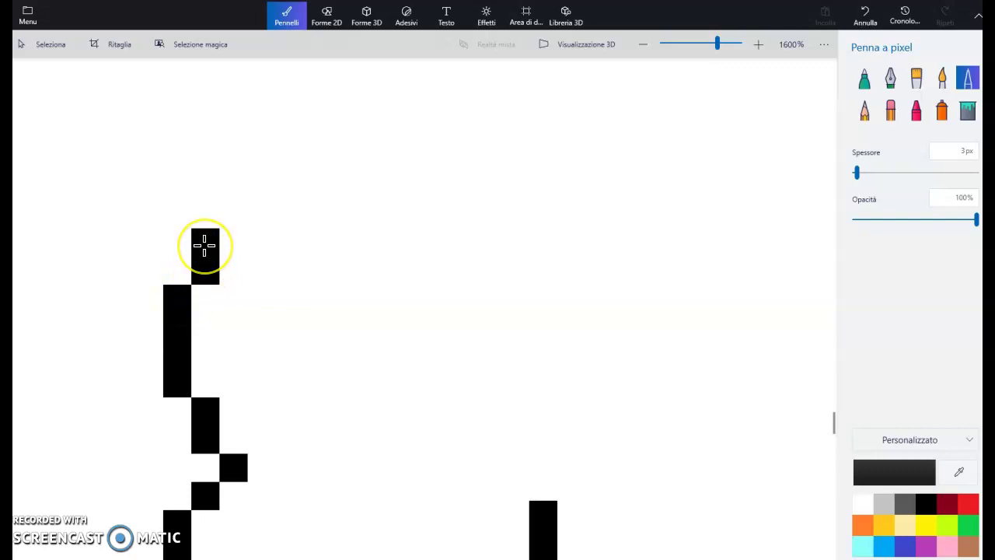
# Step: Curve the outline inward with one black square up-right, followed by a two-square horizontal run one row higher
pyautogui.click(230, 221)
pyautogui.hotkey('ctrl', 'z')
pyautogui.click(233, 215)
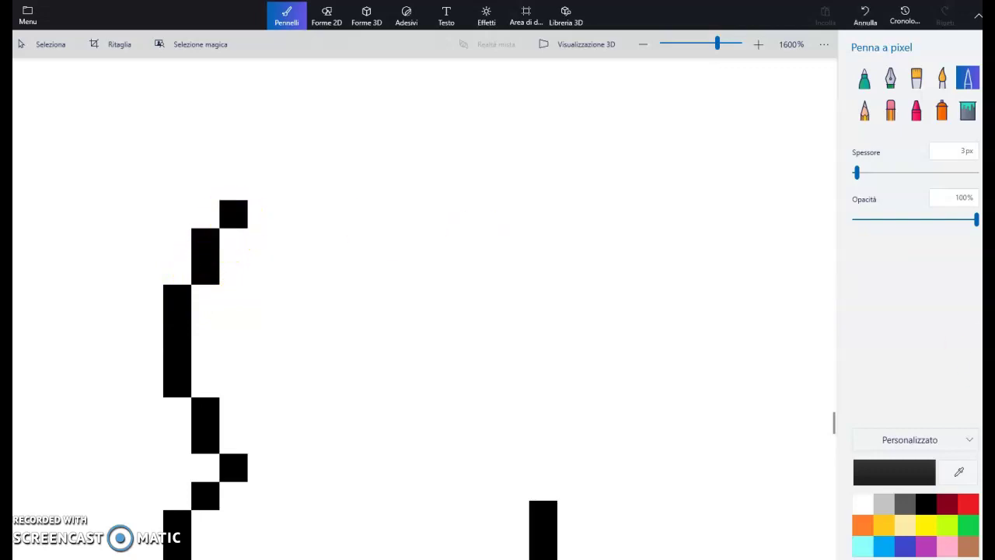
pyautogui.click(262, 193)
pyautogui.hotkey('ctrl', 'z')
pyautogui.click(262, 187)
pyautogui.hotkey('ctrl', 'z')
pyautogui.click(264, 191)
pyautogui.click(288, 192)
pyautogui.hotkey('ctrl', 'z')
pyautogui.click(290, 184)
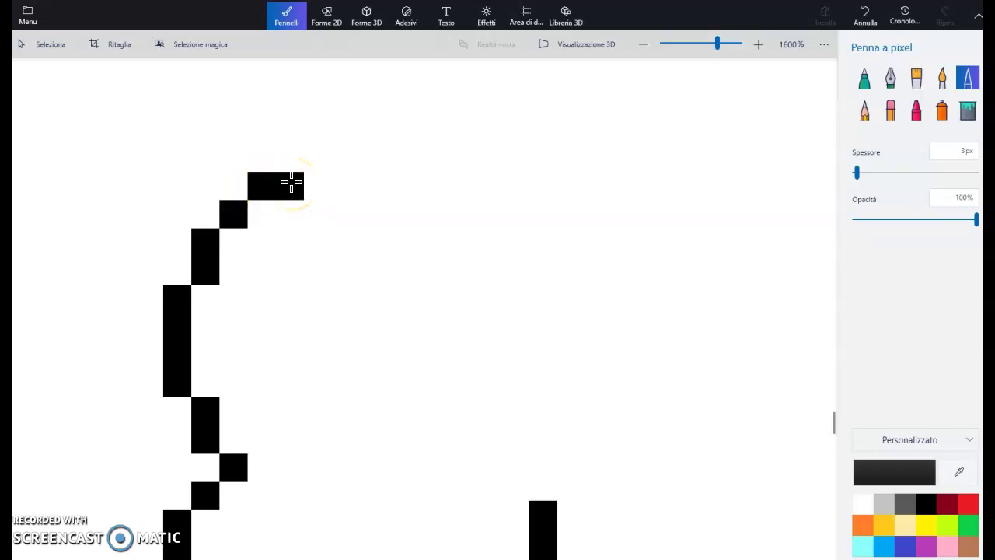
# Step: Draw the dome's top as a four-square black run, with a two-square run one row lower on its right
pyautogui.click(318, 159)
pyautogui.click(354, 161)
pyautogui.click(349, 159)
pyautogui.click(375, 158)
pyautogui.click(404, 157)
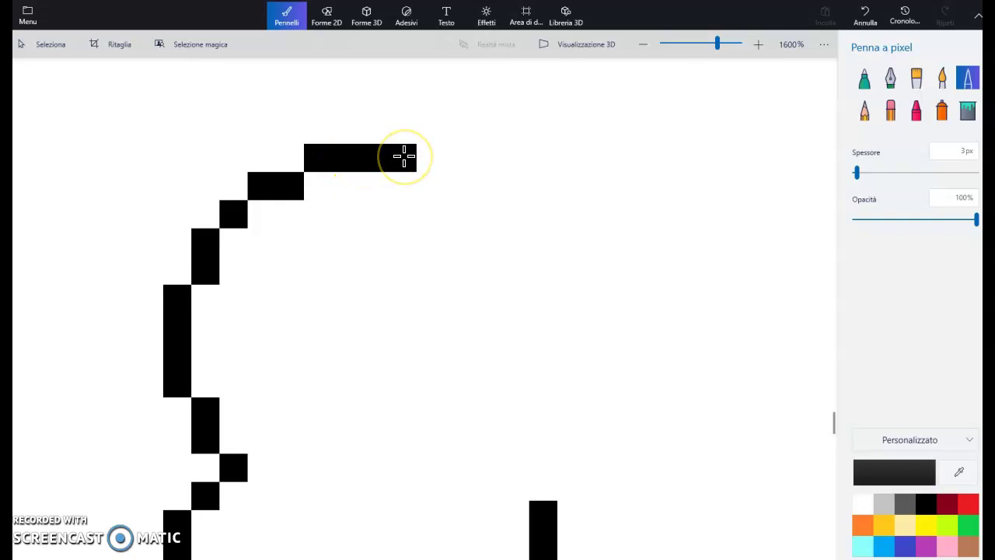
pyautogui.click(429, 186)
pyautogui.click(453, 186)
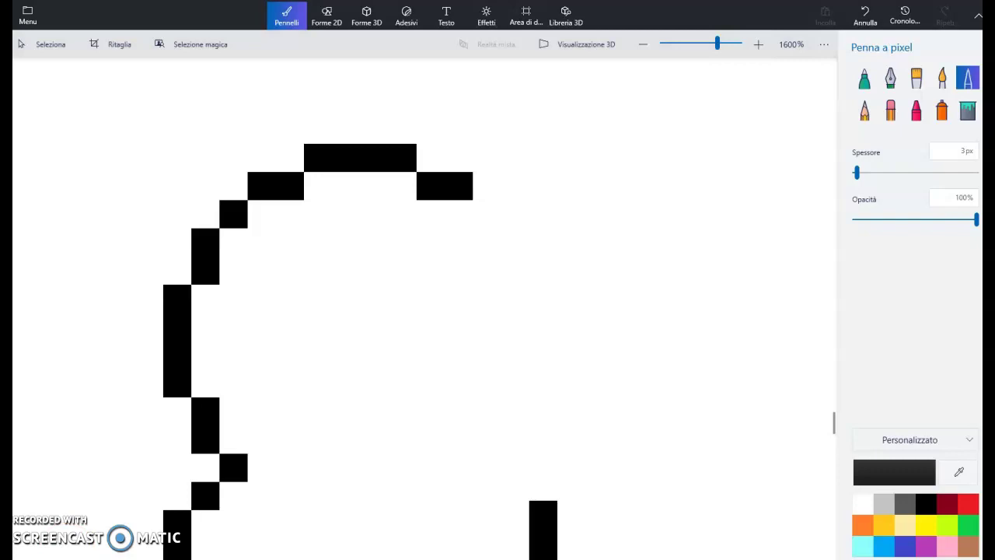
# Step: Switch to red and fill the white gap beneath the brown band between the arms of the Y-shaped base
pyautogui.scroll(-2, 408, 475)
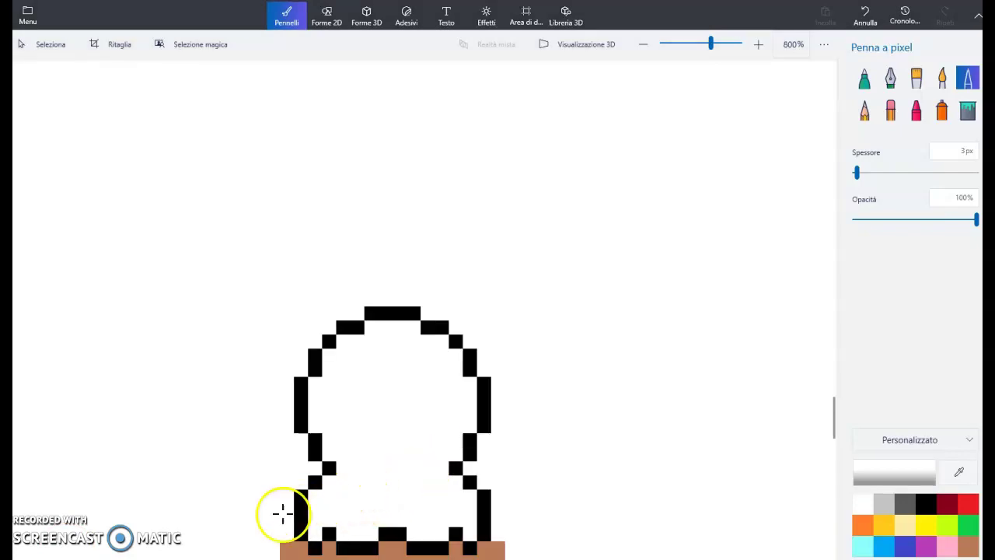
pyautogui.moveTo(833, 441); pyautogui.dragTo(833, 445)
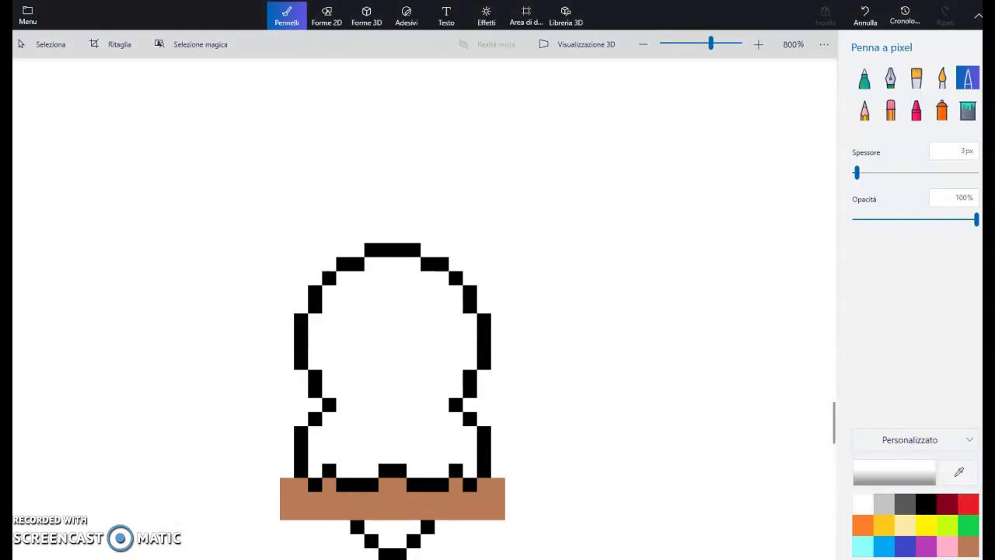
pyautogui.scroll(4, 376, 526)
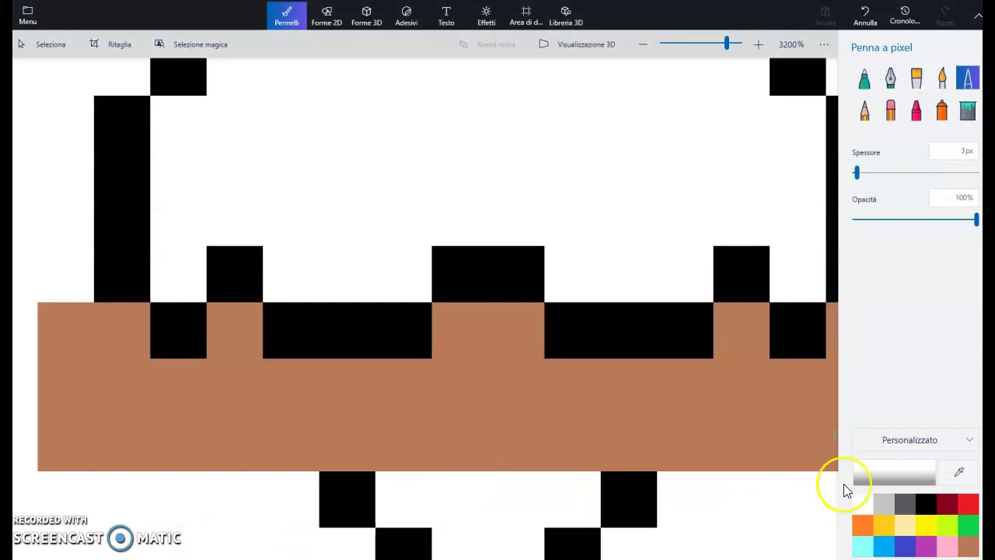
pyautogui.click(965, 506)
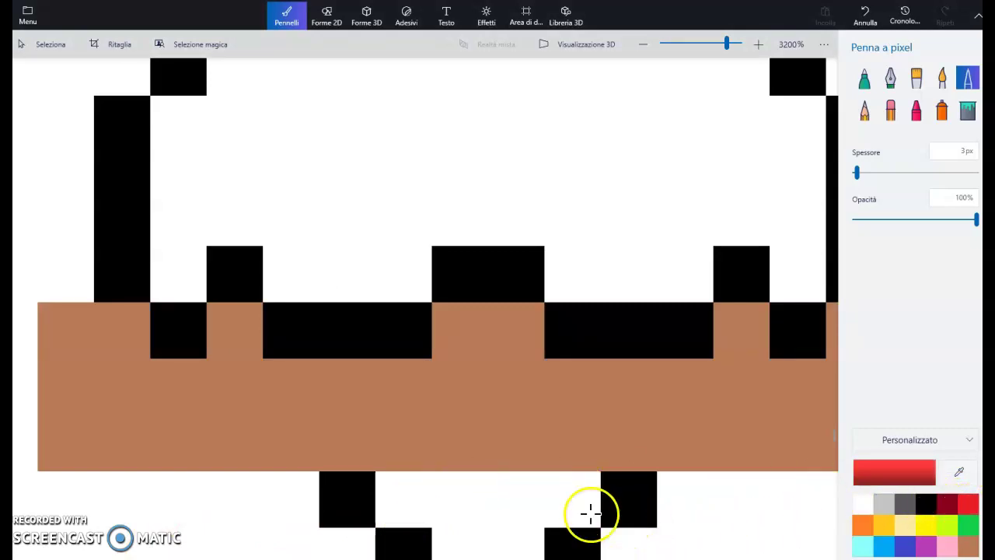
pyautogui.moveTo(570, 499); pyautogui.dragTo(508, 493)
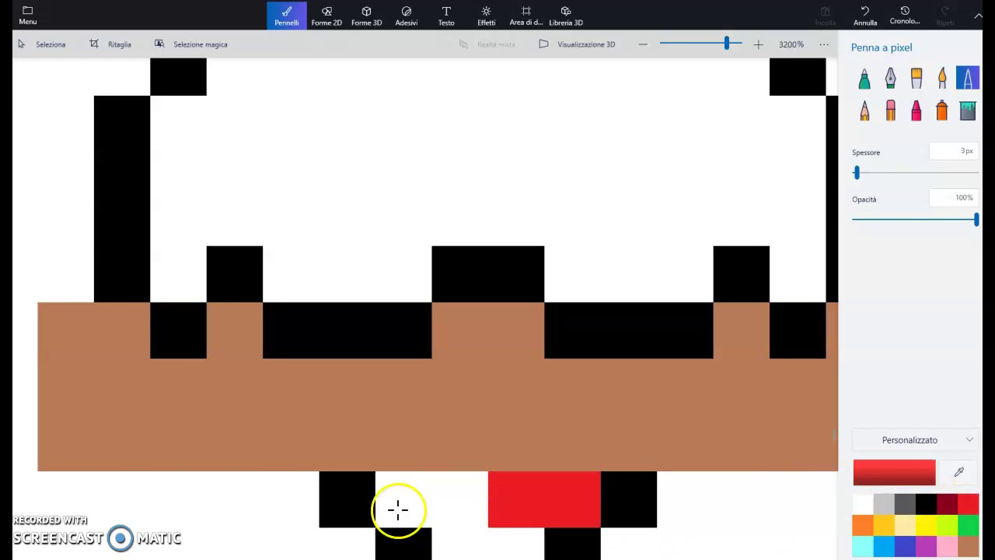
# Step: Fill the two three-square gaps between the raised black squares just above the band with red
pyautogui.scroll(-4, 346, 498)
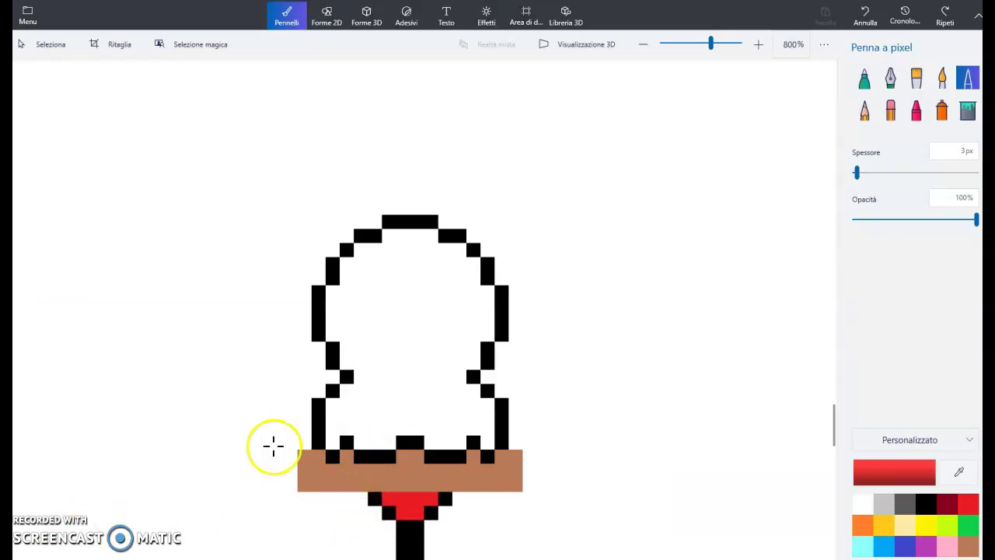
pyautogui.scroll(2, 249, 450)
pyautogui.moveTo(472, 434); pyautogui.dragTo(520, 436)
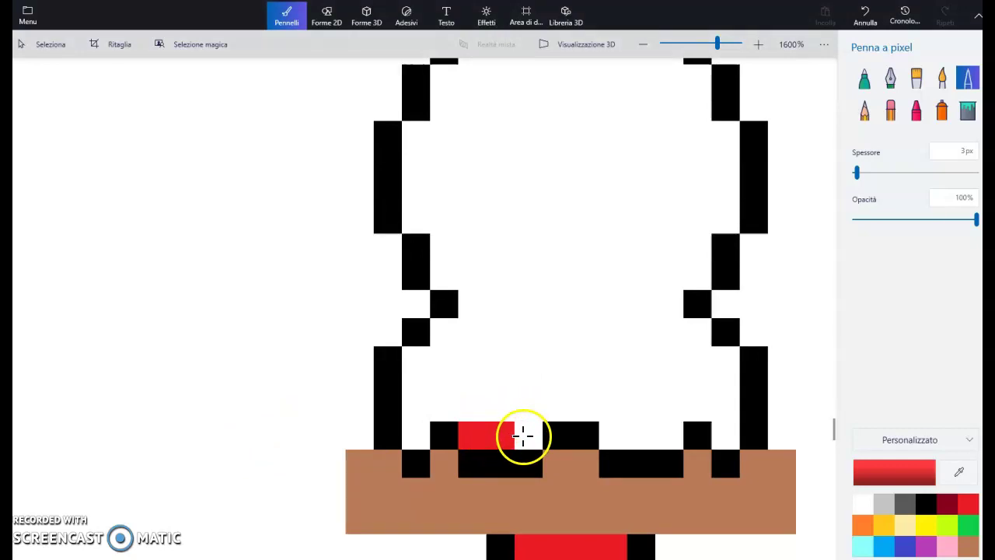
pyautogui.click(613, 432)
pyautogui.moveTo(641, 433); pyautogui.dragTo(670, 431)
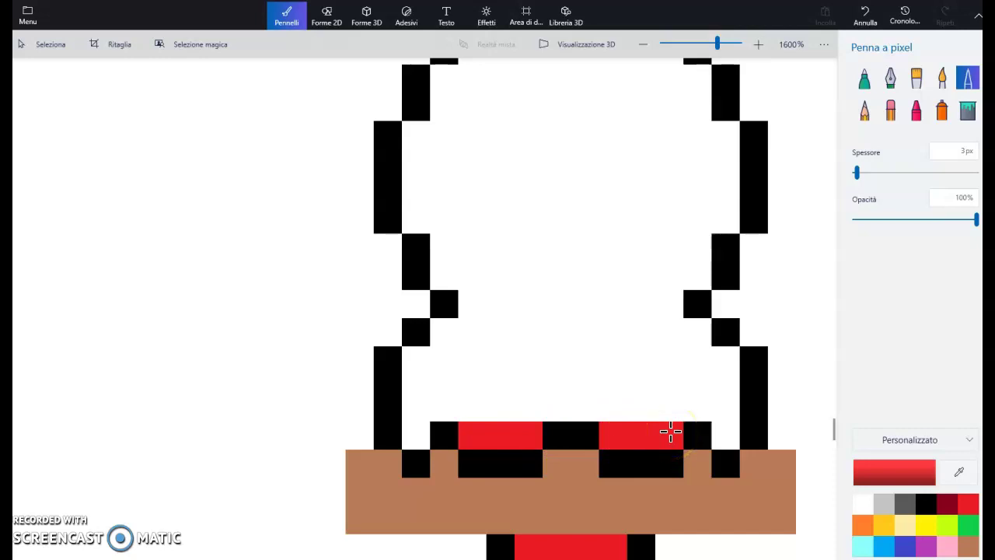
# Step: Draw red columns from both ends of the red strip up to the innermost black squares of the outline's waist
pyautogui.moveTo(673, 311)
pyautogui.mouseDown()
pyautogui.moveTo(668, 302)
pyautogui.moveTo(668, 412)
pyautogui.mouseUp()
pyautogui.moveTo(477, 415); pyautogui.dragTo(472, 414)
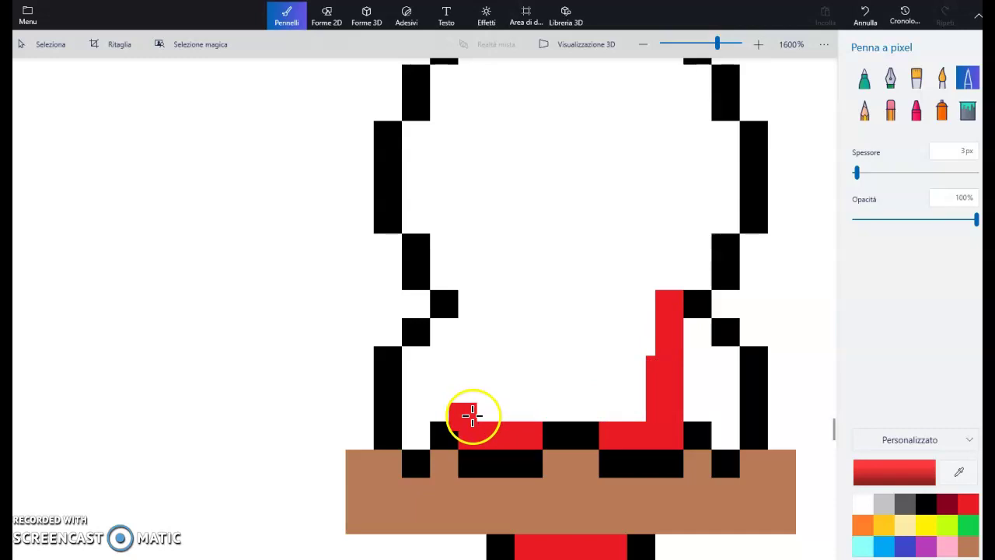
pyautogui.hotkey('ctrl', 'z')
pyautogui.moveTo(471, 297); pyautogui.dragTo(471, 412)
pyautogui.hotkey('ctrl', 'z')
pyautogui.click(474, 304)
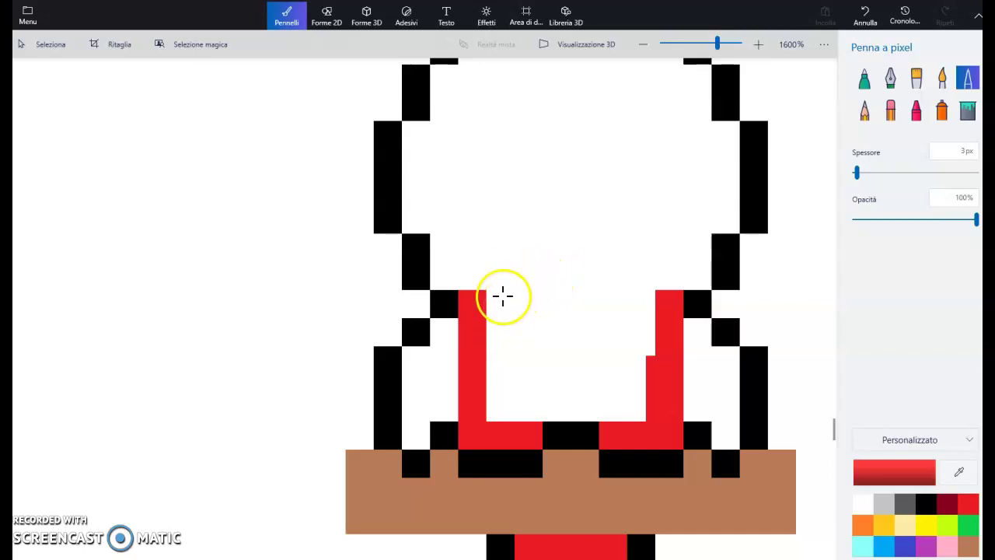
# Step: Extend the red top edge two squares inward from the left column and place two black squares beside it at the centre
pyautogui.moveTo(501, 295); pyautogui.dragTo(529, 304)
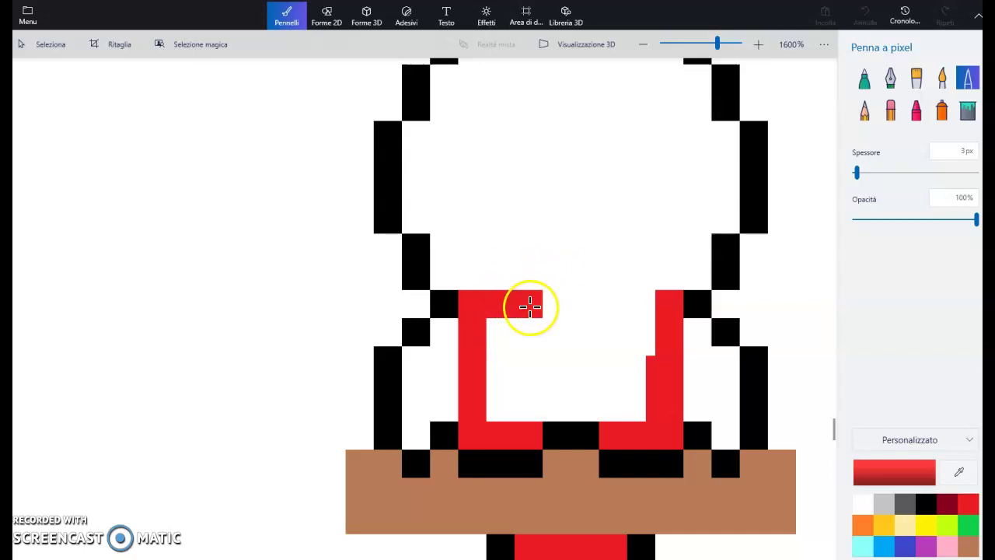
pyautogui.click(925, 506)
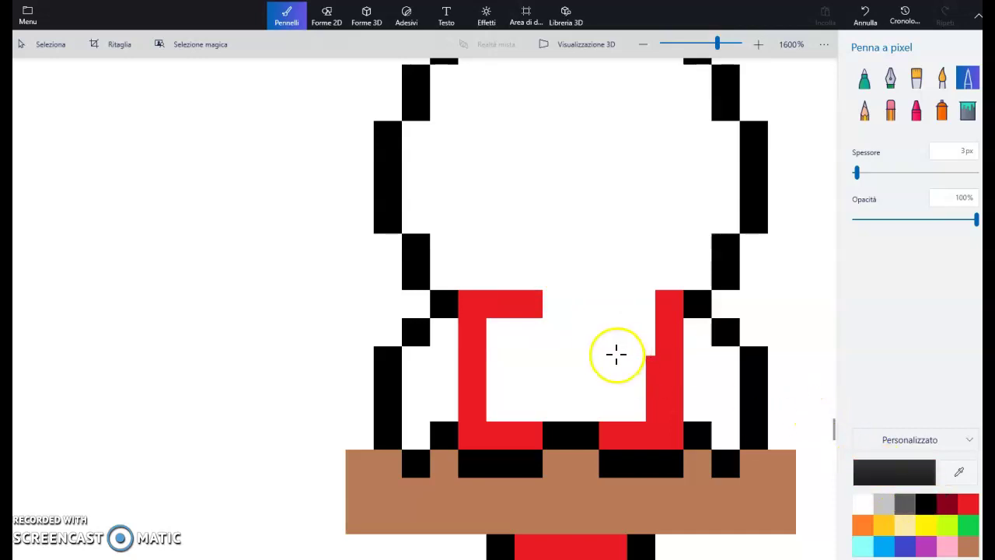
pyautogui.click(557, 304)
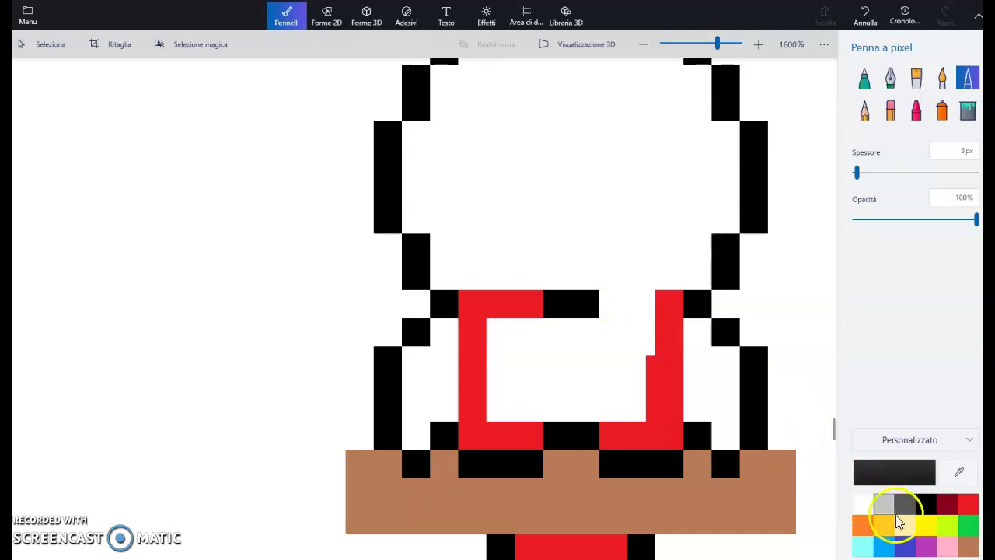
# Step: Switch back to red and fill the remaining white area between the two red columns around the central black squares
pyautogui.click(967, 504)
pyautogui.moveTo(645, 304)
pyautogui.mouseDown()
pyautogui.moveTo(610, 303)
pyautogui.moveTo(614, 336)
pyautogui.moveTo(647, 328)
pyautogui.moveTo(653, 340)
pyautogui.moveTo(633, 412)
pyautogui.moveTo(589, 411)
pyautogui.moveTo(599, 405)
pyautogui.moveTo(573, 395)
pyautogui.moveTo(505, 410)
pyautogui.moveTo(495, 368)
pyautogui.moveTo(494, 336)
pyautogui.moveTo(658, 336)
pyautogui.moveTo(639, 408)
pyautogui.moveTo(622, 418)
pyautogui.moveTo(623, 348)
pyautogui.moveTo(602, 394)
pyautogui.moveTo(609, 346)
pyautogui.moveTo(560, 378)
pyautogui.moveTo(531, 381)
pyautogui.moveTo(516, 367)
pyautogui.moveTo(514, 350)
pyautogui.moveTo(579, 351)
pyautogui.mouseUp()
pyautogui.hotkey('ctrl', 'z')
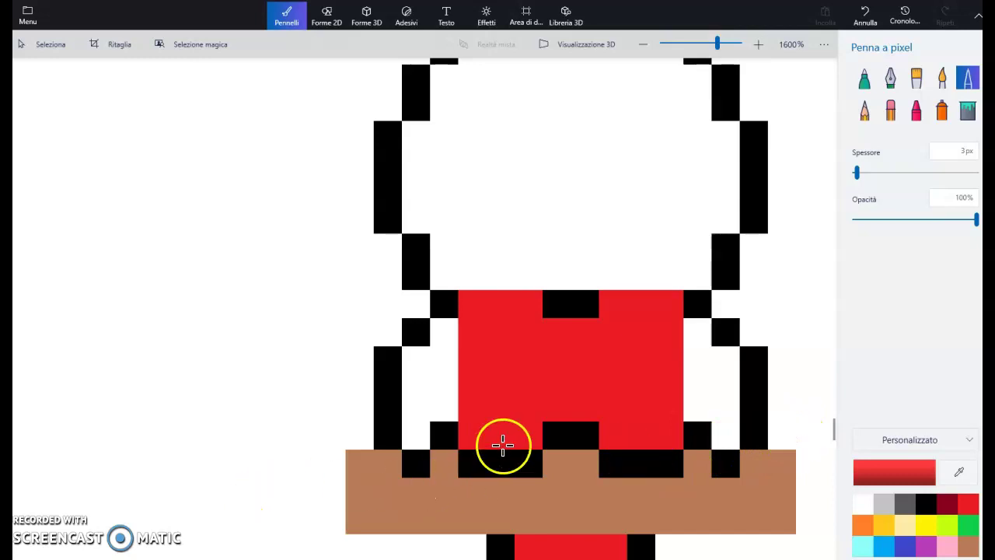
# Step: Switch to black and paint a solid block four squares wide and four tall above the two central black squares
pyautogui.click(923, 501)
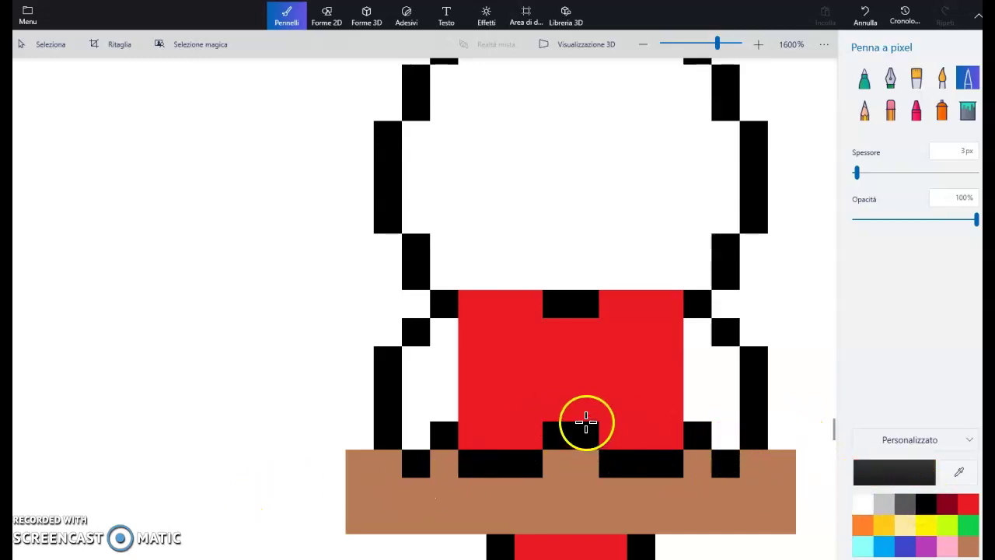
pyautogui.click(557, 307)
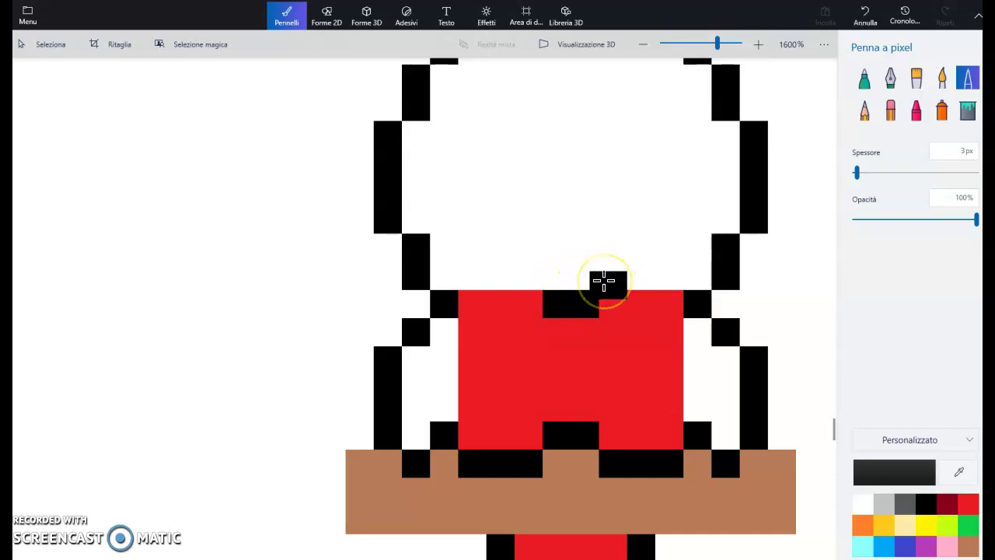
pyautogui.hotkey('ctrl', 'z')
pyautogui.hotkey('ctrl', 'y')
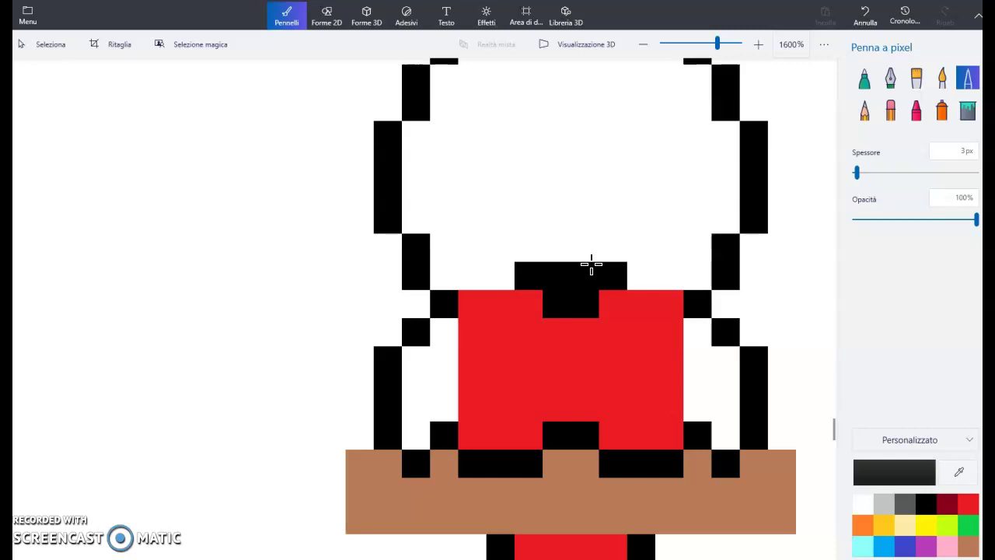
pyautogui.moveTo(592, 265)
pyautogui.mouseDown()
pyautogui.moveTo(615, 259)
pyautogui.moveTo(622, 244)
pyautogui.moveTo(526, 249)
pyautogui.moveTo(521, 219)
pyautogui.moveTo(611, 222)
pyautogui.moveTo(611, 193)
pyautogui.moveTo(522, 194)
pyautogui.mouseUp()
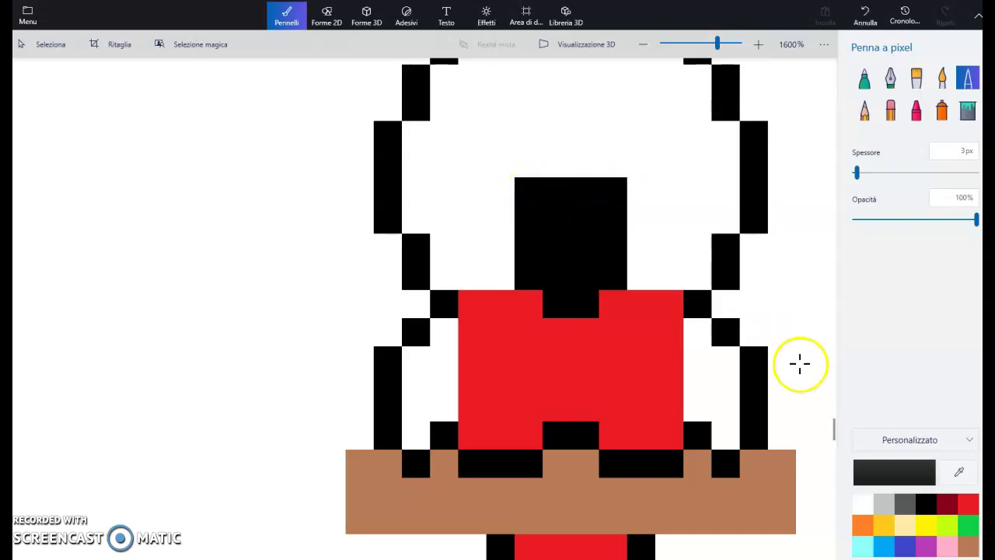
# Step: Switch to red and paint a three-square row between the black block and the right outline, with two squares above it beside the block
pyautogui.click(970, 503)
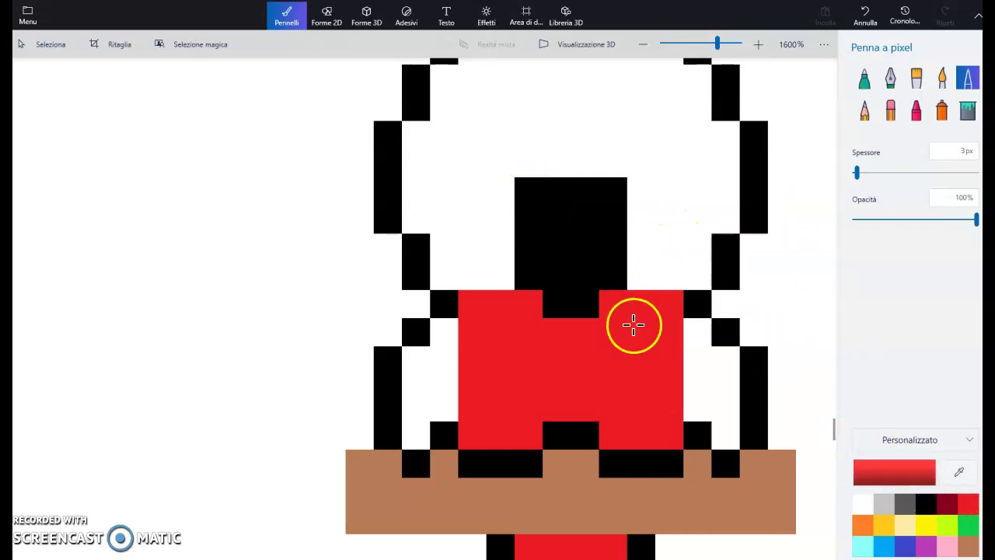
pyautogui.click(641, 275)
pyautogui.moveTo(641, 275); pyautogui.dragTo(692, 271)
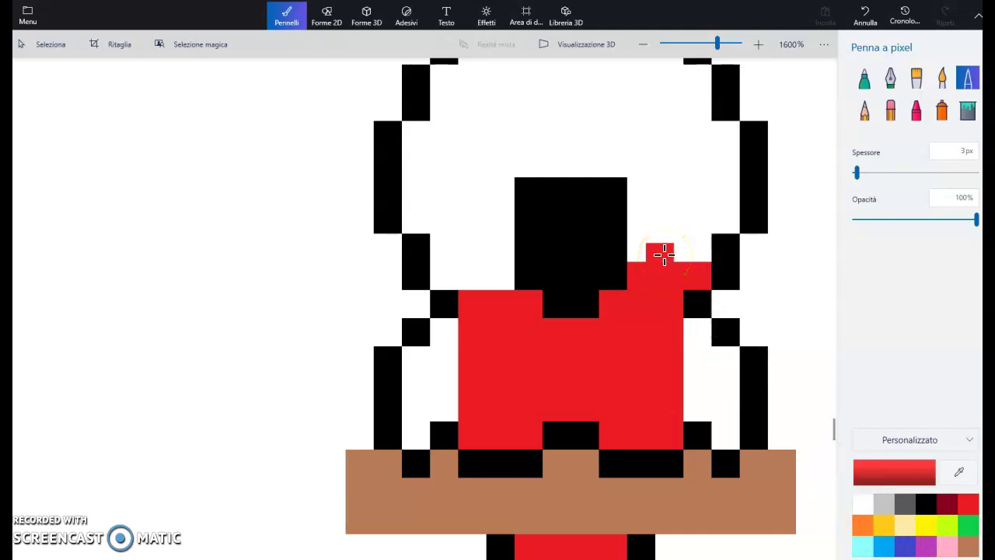
pyautogui.moveTo(653, 253)
pyautogui.mouseDown()
pyautogui.moveTo(640, 244)
pyautogui.moveTo(671, 249)
pyautogui.mouseUp()
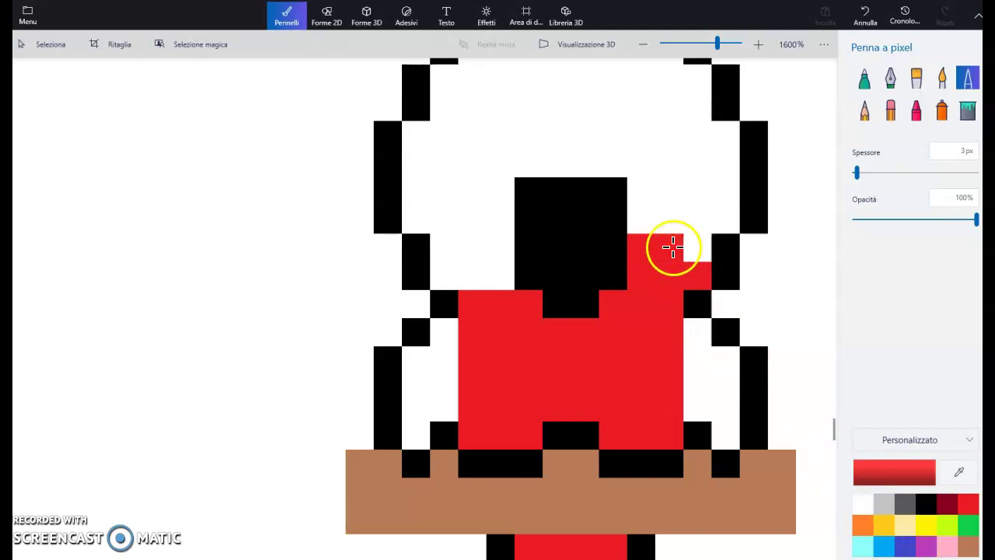
# Step: Repaint the upper red square next to the black block white, and add a red square at the row's outer end against the outline
pyautogui.click(869, 505)
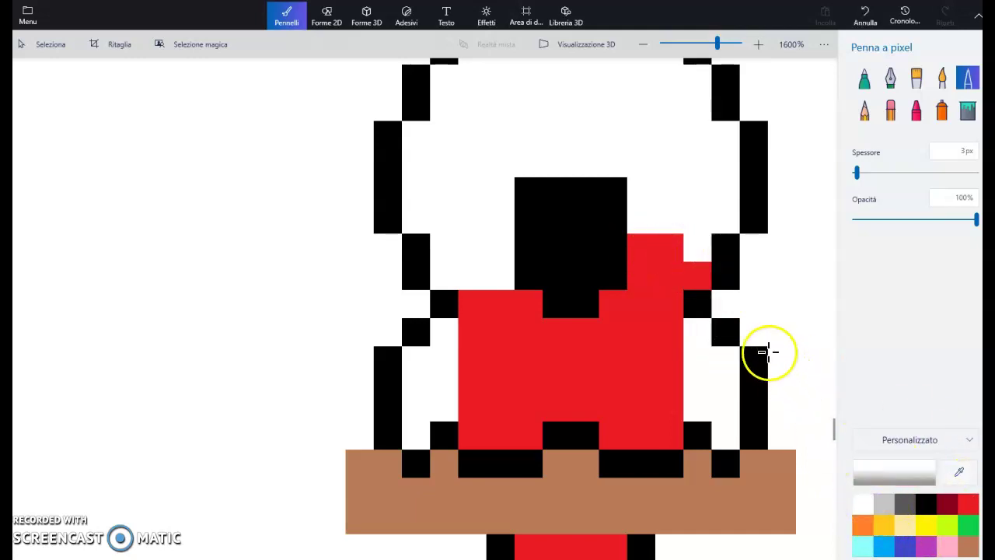
pyautogui.click(639, 246)
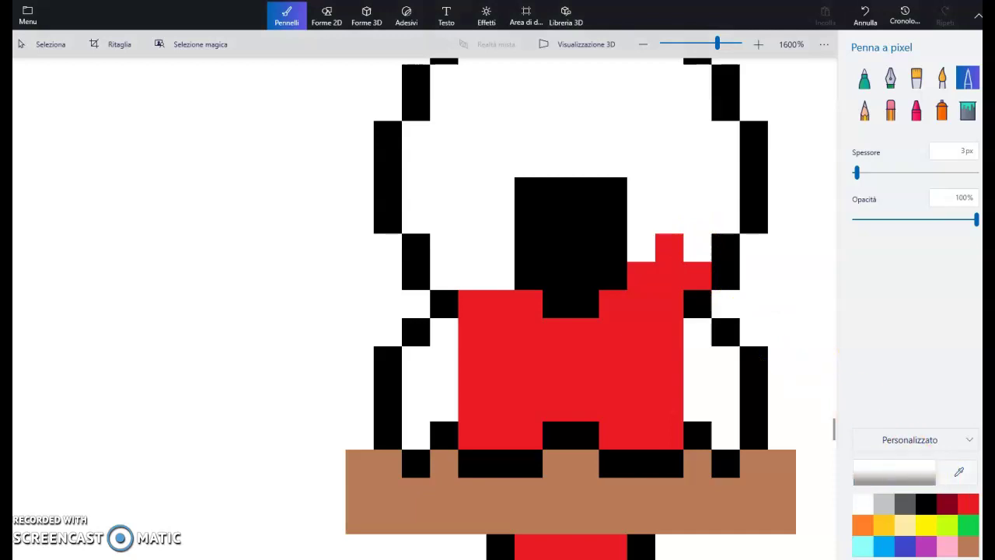
pyautogui.click(968, 505)
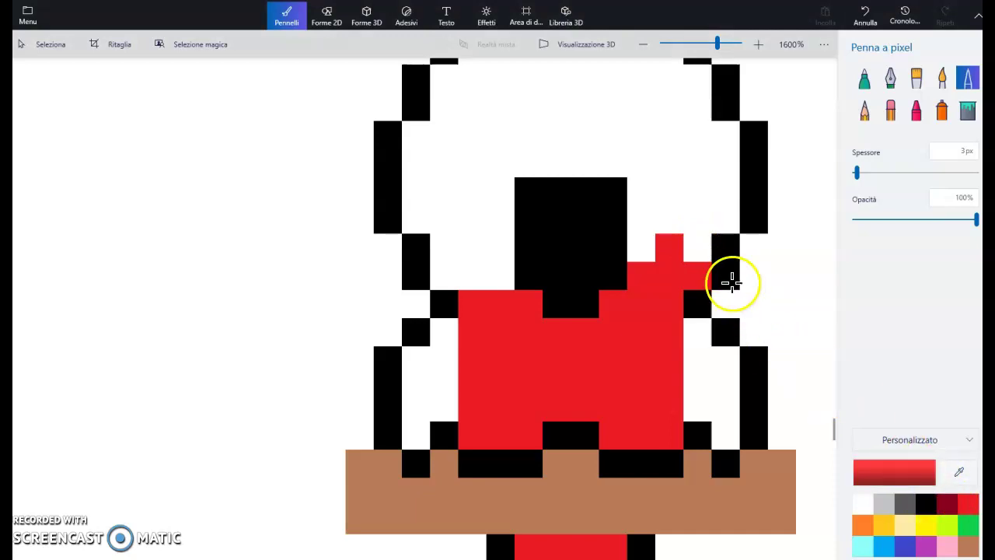
pyautogui.click(695, 244)
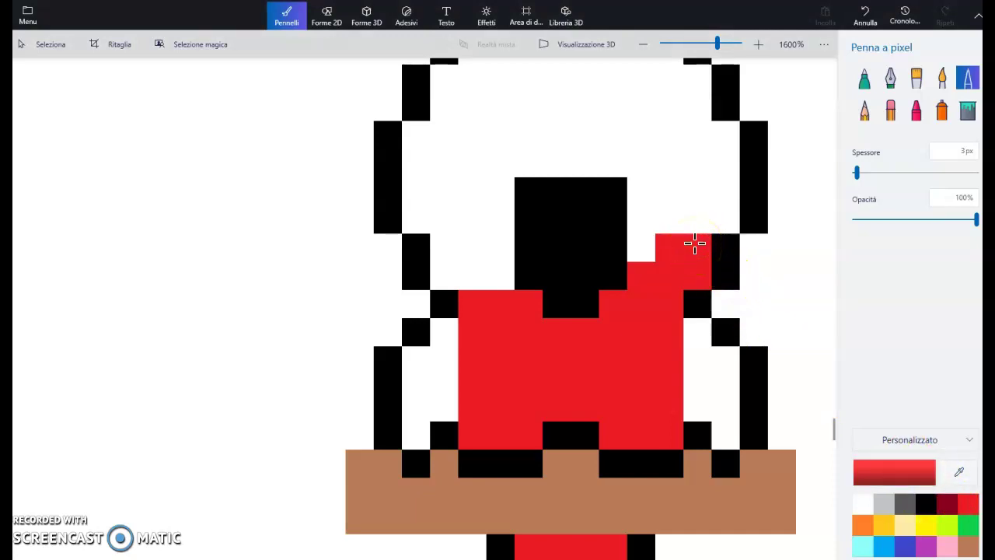
# Step: Frame the right eye area with red corner squares and a stepped red upper edge, and extend the black block up by one row
pyautogui.click(725, 212)
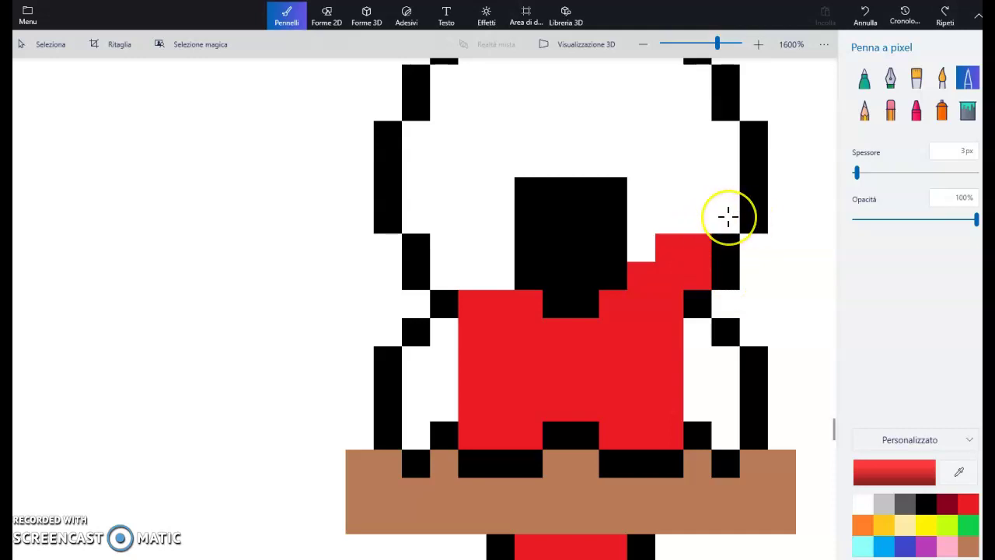
pyautogui.click(728, 218)
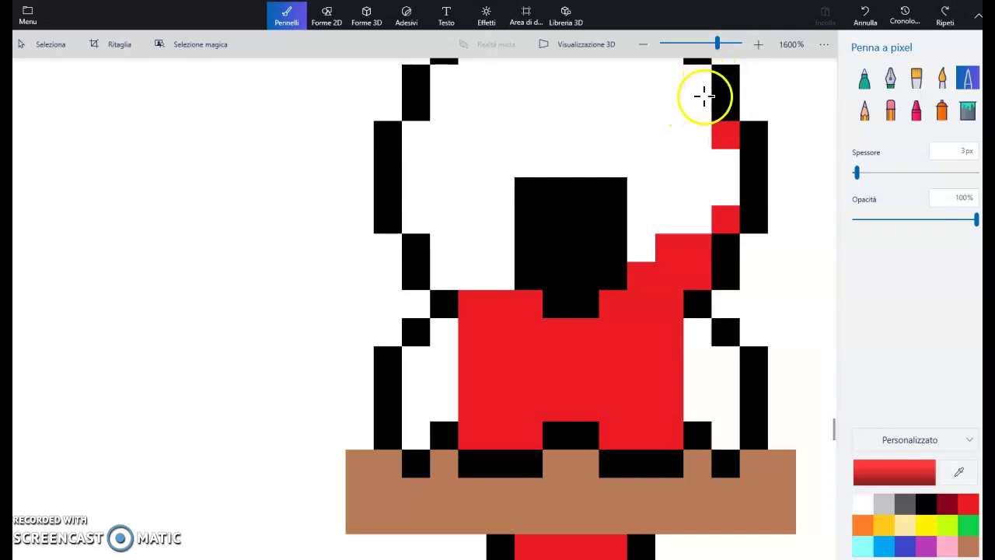
pyautogui.click(695, 83)
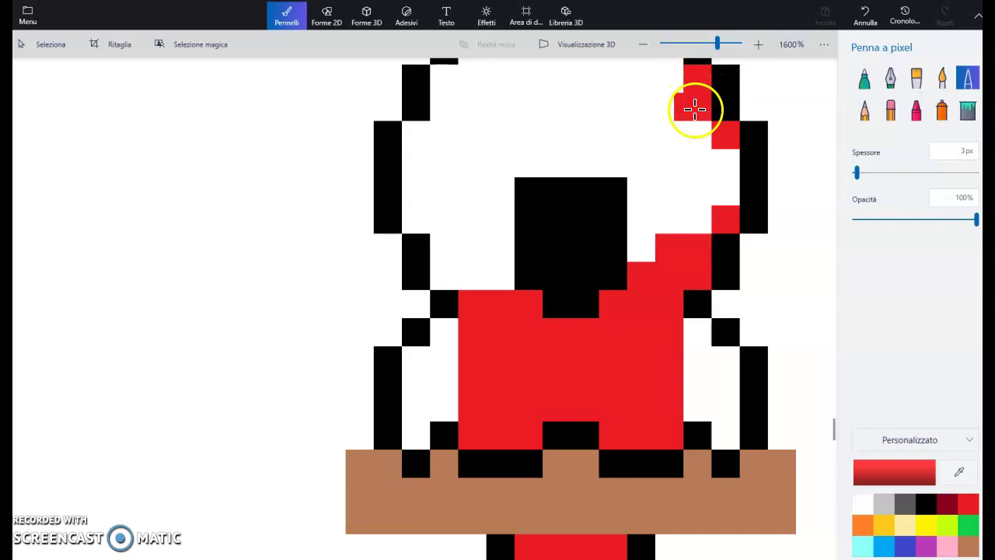
pyautogui.click(693, 109)
pyautogui.click(666, 107)
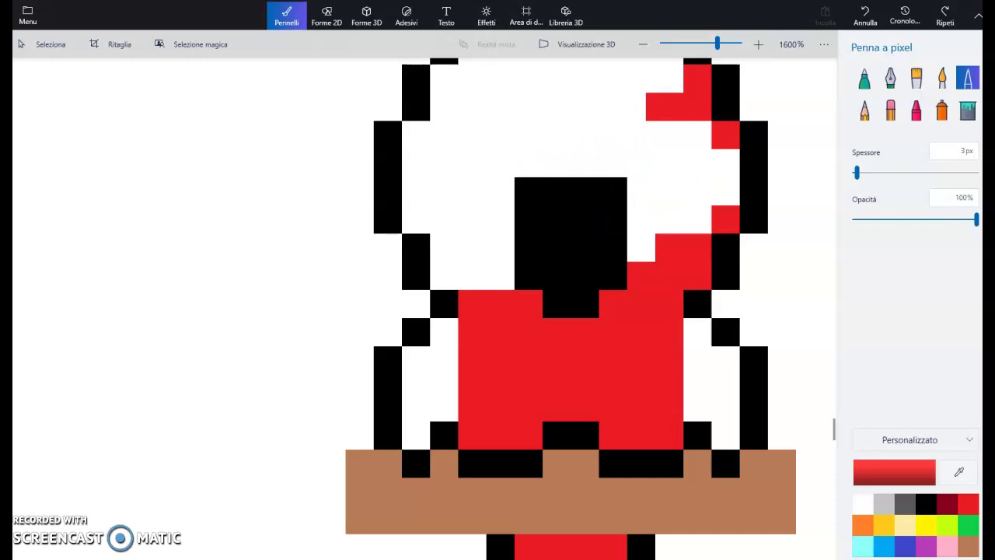
pyautogui.hotkey('ctrl', 'y')
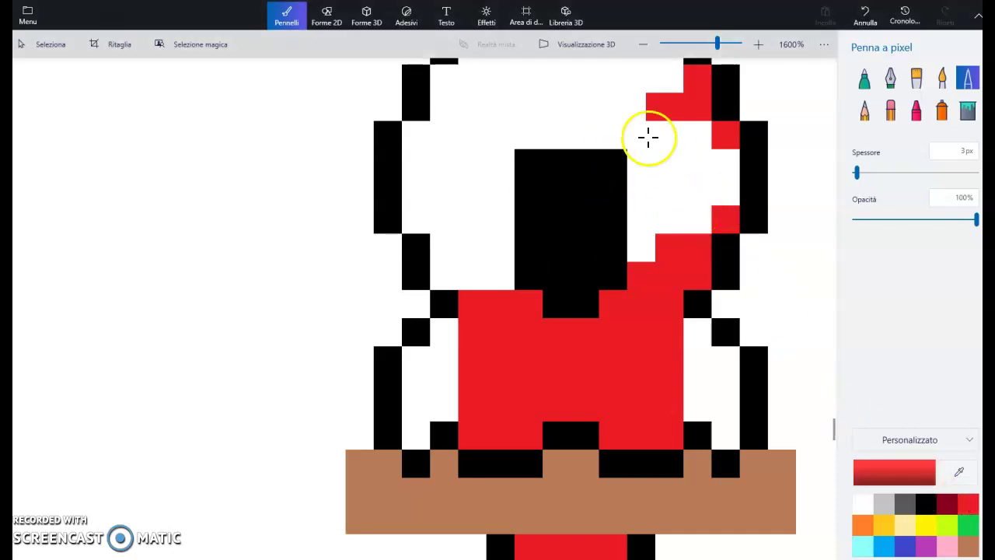
pyautogui.click(635, 135)
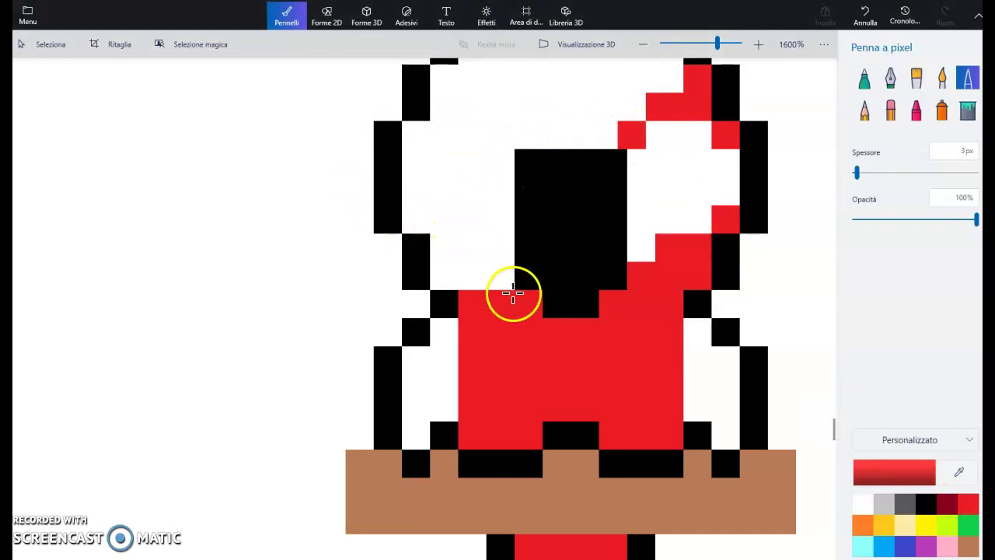
# Step: Mirror the stepped red upper edge and the two red corner squares around the left eye area
pyautogui.scroll(2, 614, 111)
pyautogui.scroll(-2, 519, 128)
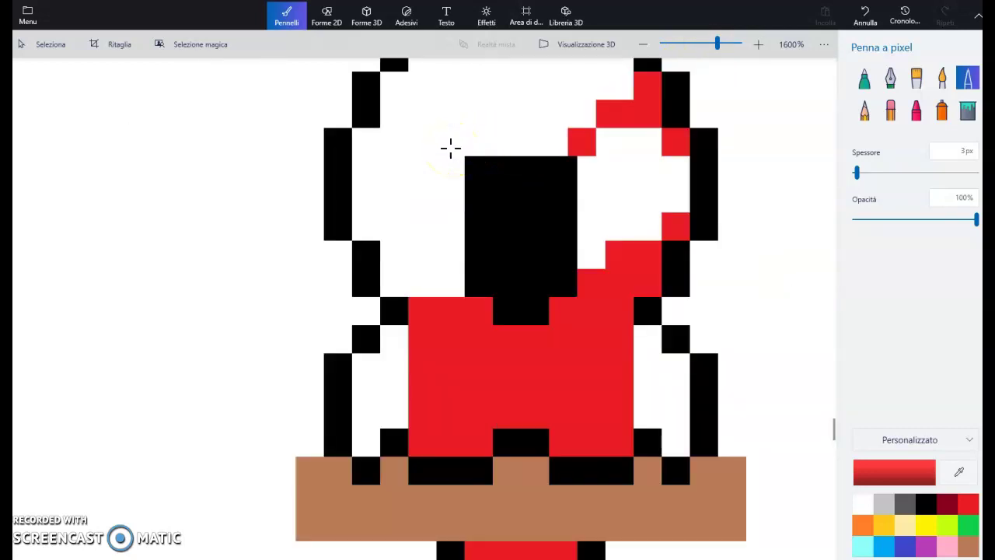
pyautogui.hotkey('ctrl', 'z')
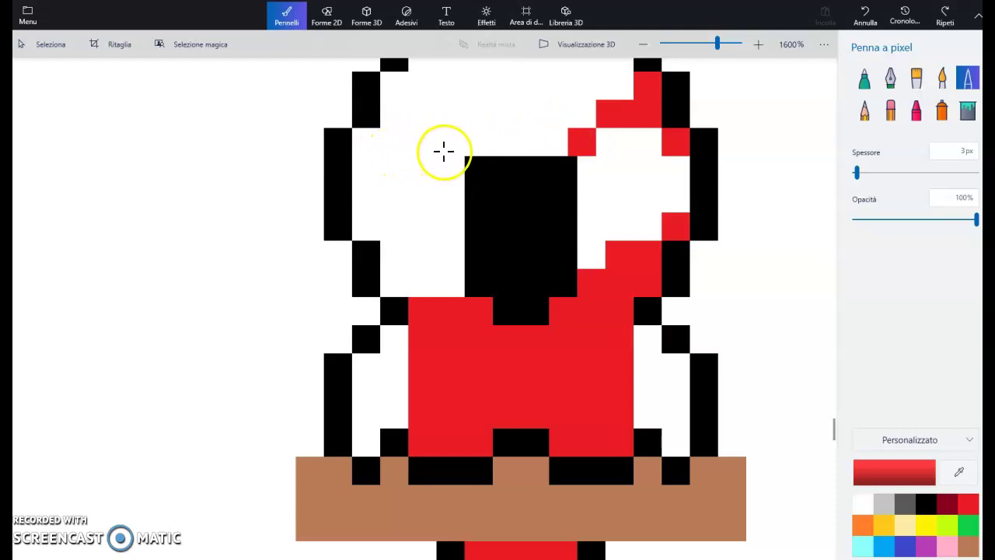
pyautogui.click(424, 113)
pyautogui.click(394, 113)
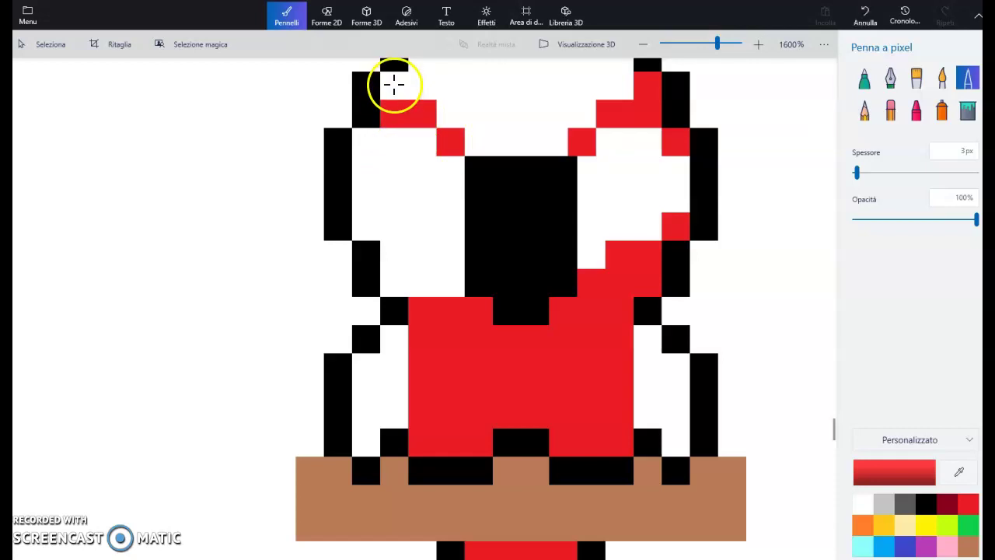
pyautogui.click(399, 85)
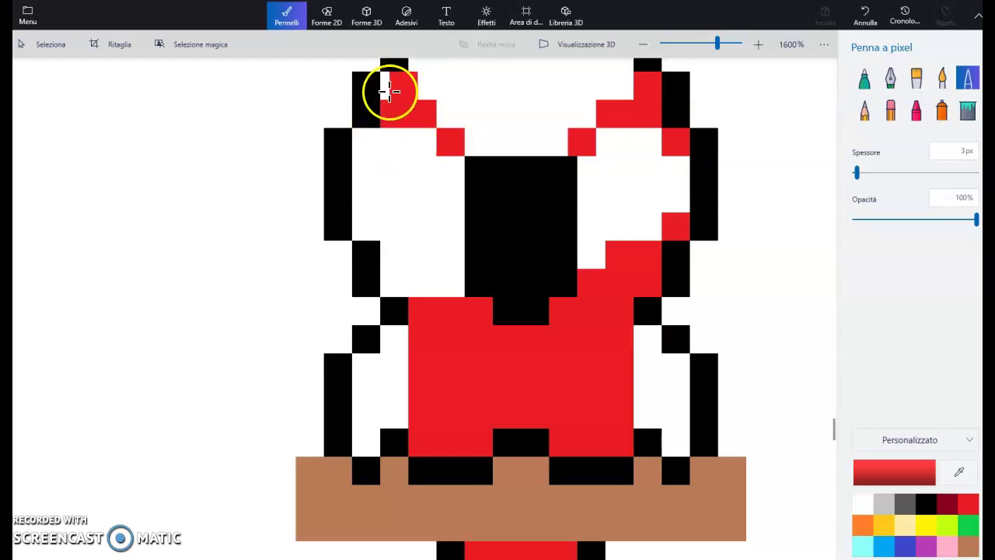
pyautogui.click(365, 218)
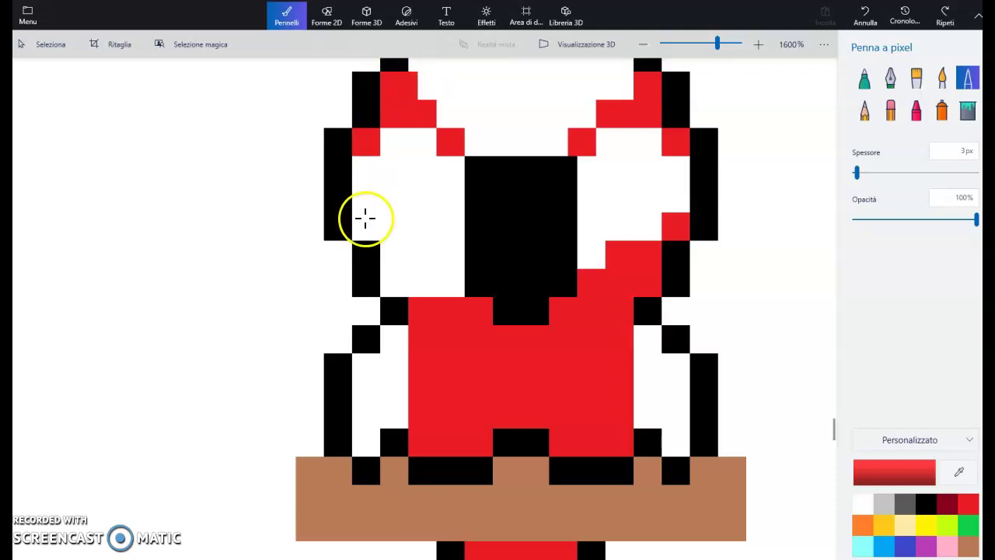
pyautogui.click(365, 218)
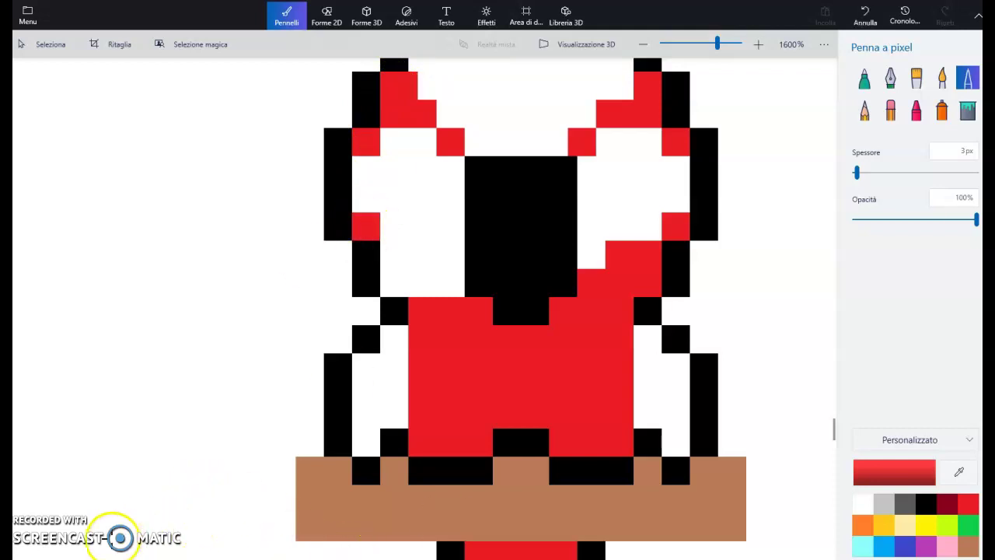
# Step: Switch to indigo and fill the lower part of the white gaps between the red body and the outline on both sides
pyautogui.click(905, 547)
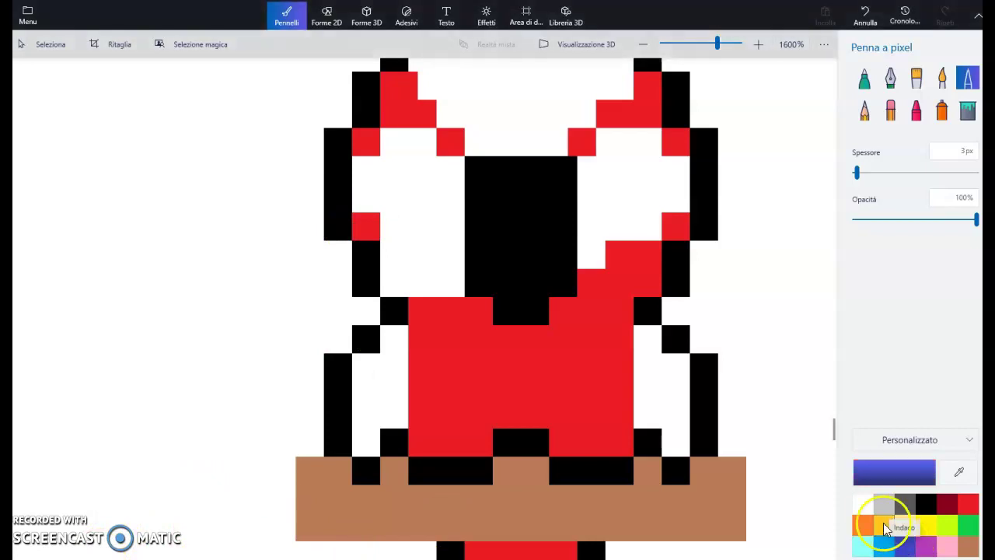
pyautogui.click(364, 441)
pyautogui.moveTo(364, 428)
pyautogui.mouseDown()
pyautogui.moveTo(364, 372)
pyautogui.moveTo(360, 382)
pyautogui.moveTo(392, 387)
pyautogui.moveTo(392, 424)
pyautogui.mouseUp()
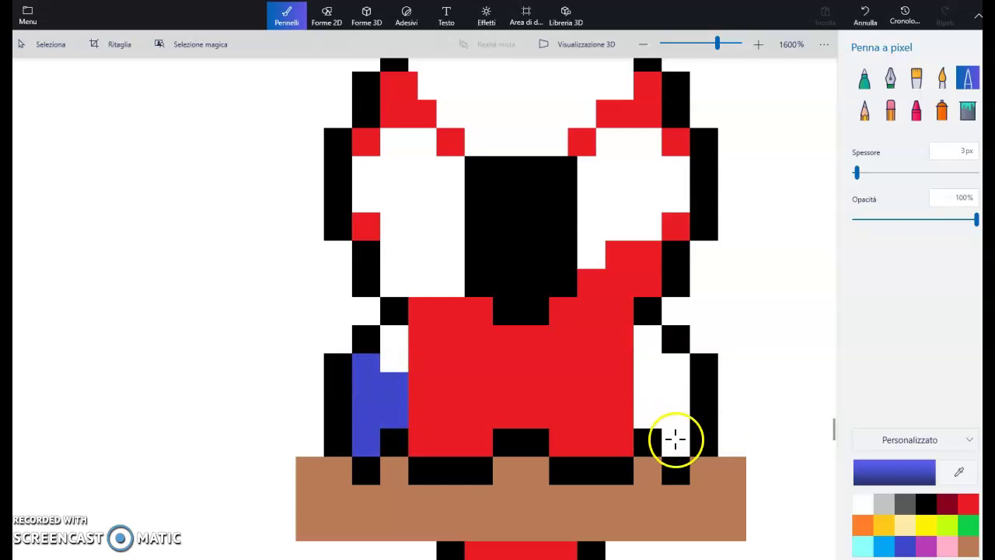
pyautogui.moveTo(675, 440)
pyautogui.mouseDown()
pyautogui.moveTo(677, 367)
pyautogui.moveTo(660, 410)
pyautogui.moveTo(646, 413)
pyautogui.moveTo(648, 391)
pyautogui.mouseUp()
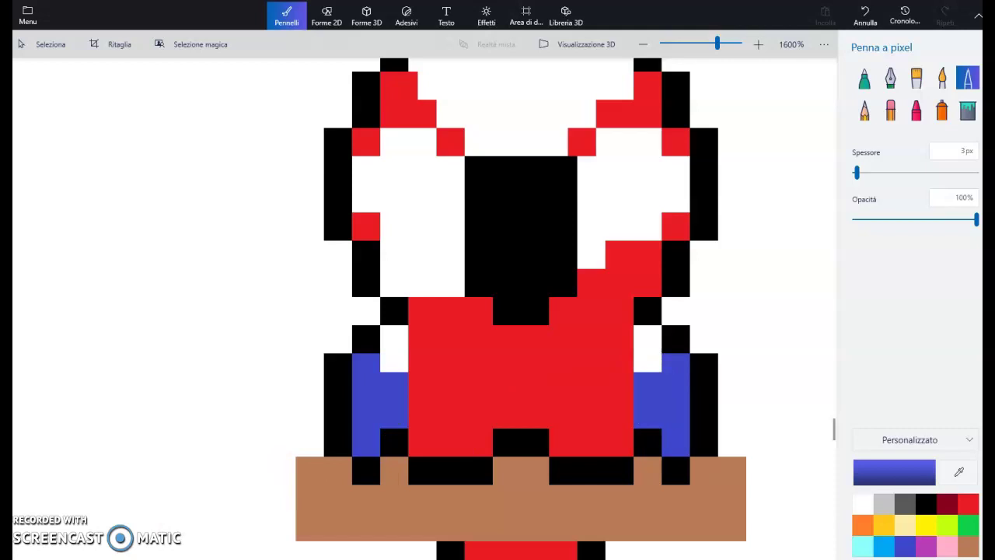
# Step: Switch to pale yellow and fill the remaining white squares above the indigo areas on both sides of the body
pyautogui.click(905, 525)
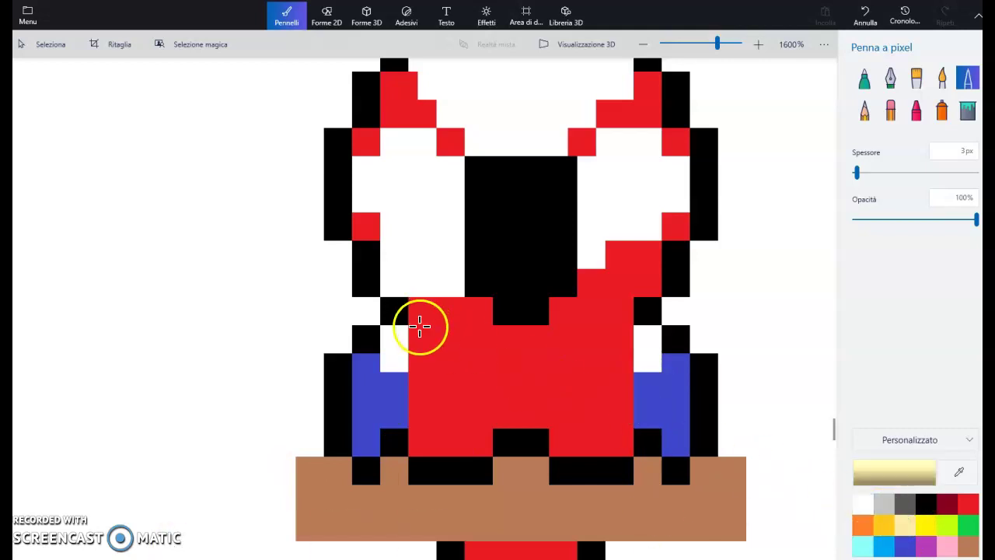
pyautogui.click(396, 339)
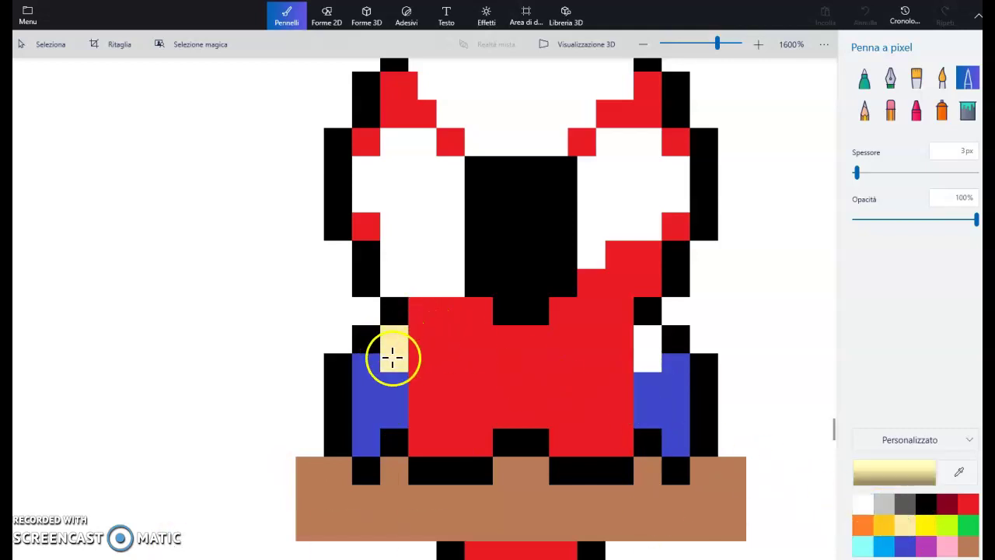
pyautogui.click(644, 339)
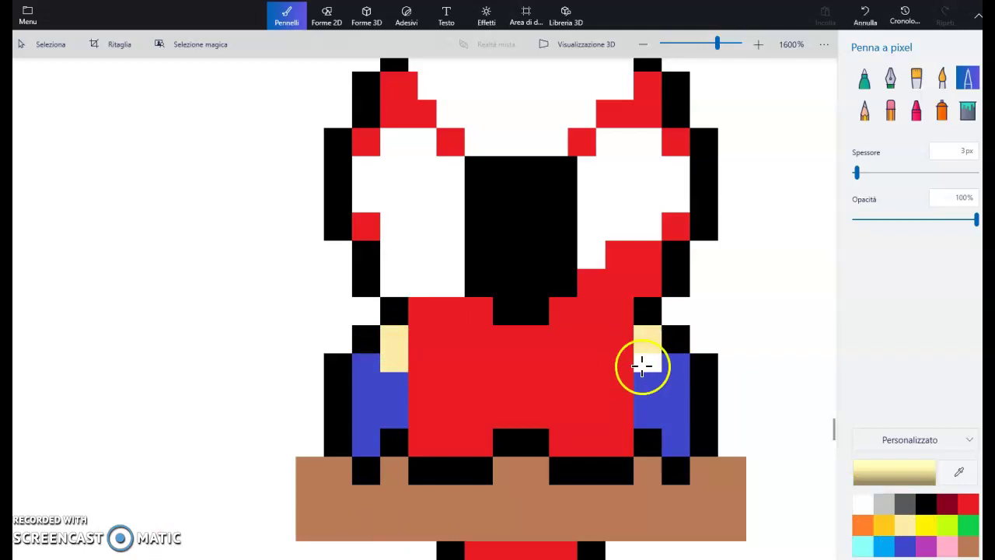
pyautogui.click(648, 358)
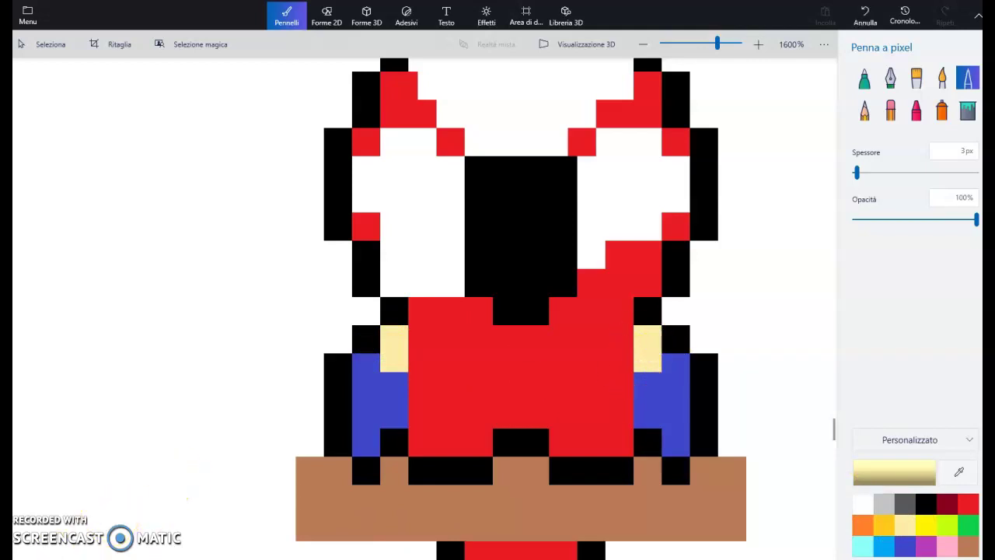
# Step: Paint a three-square black row from the outline into the left eye and repaint its outer two squares white, leaving a one-square pupil
pyautogui.scroll(-5, 633, 415)
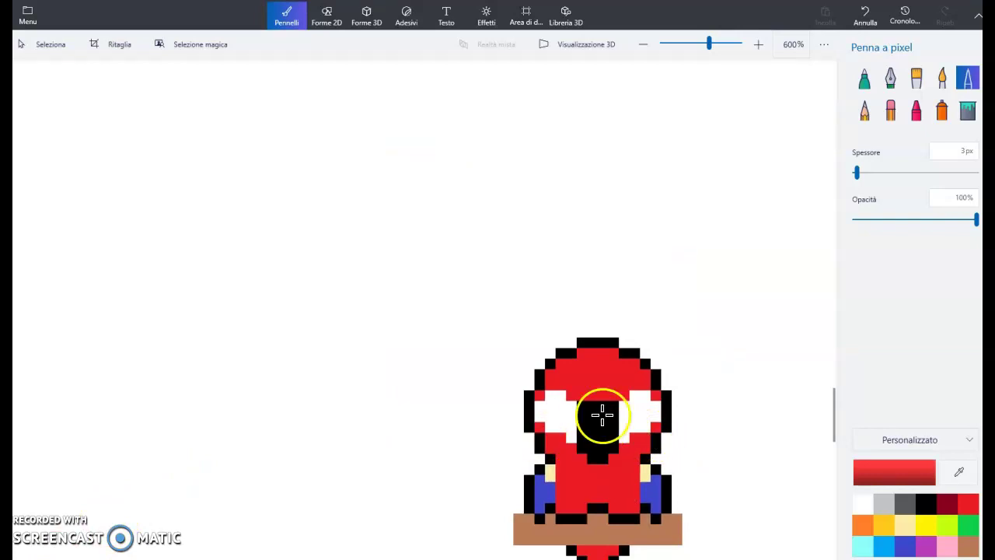
pyautogui.scroll(5, 602, 416)
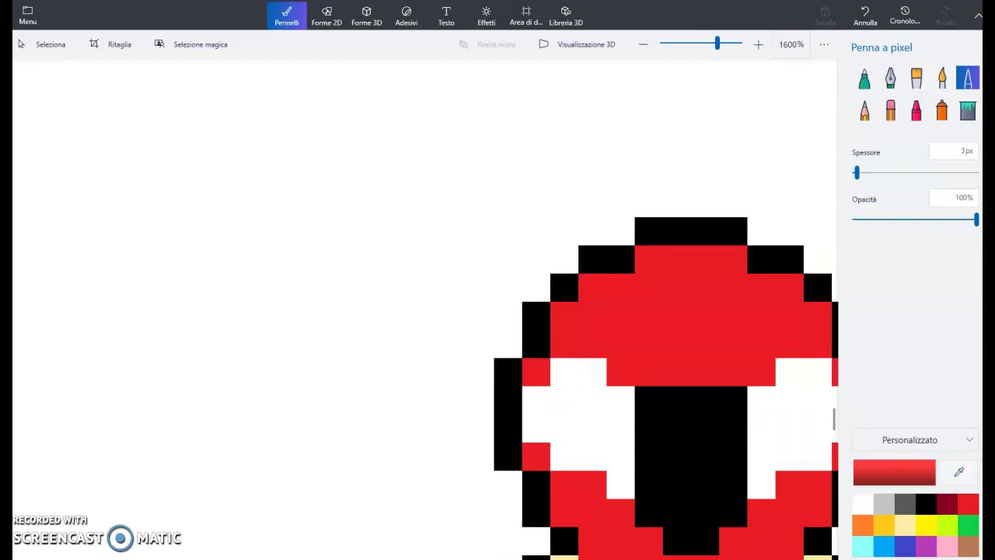
pyautogui.click(926, 506)
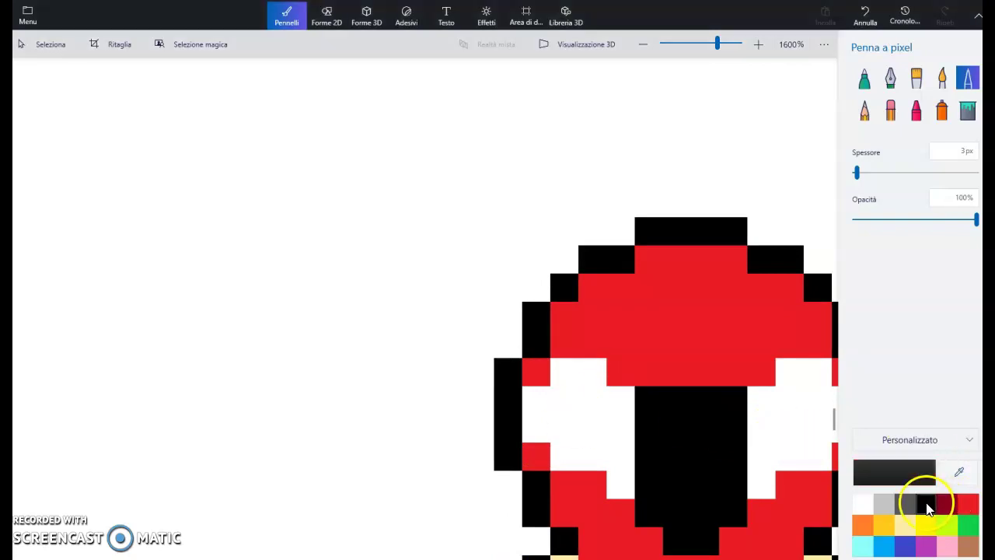
pyautogui.click(544, 425)
pyautogui.hotkey('ctrl', 'z')
pyautogui.click(543, 426)
pyautogui.moveTo(546, 425)
pyautogui.mouseDown()
pyautogui.moveTo(533, 422)
pyautogui.moveTo(575, 428)
pyautogui.mouseUp()
pyautogui.click(596, 428)
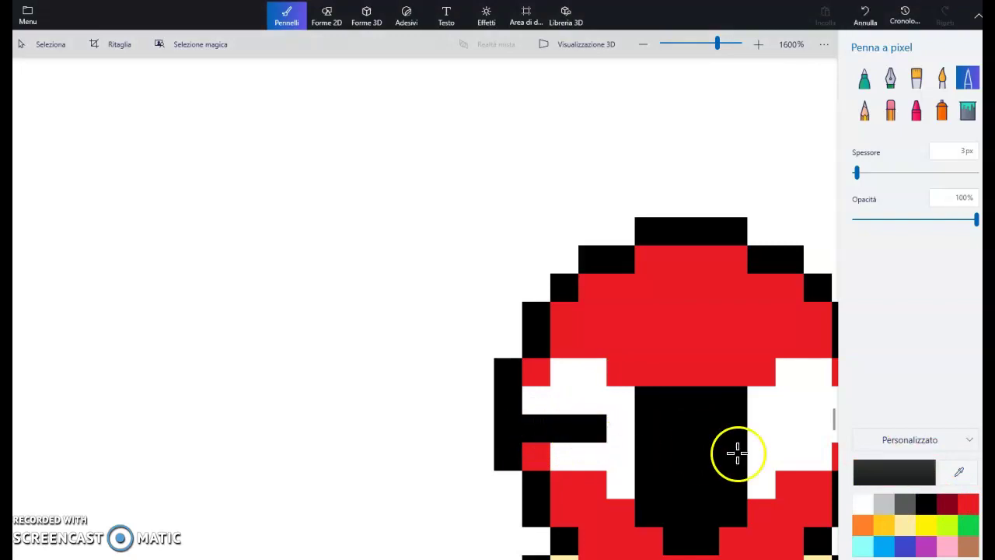
pyautogui.click(865, 501)
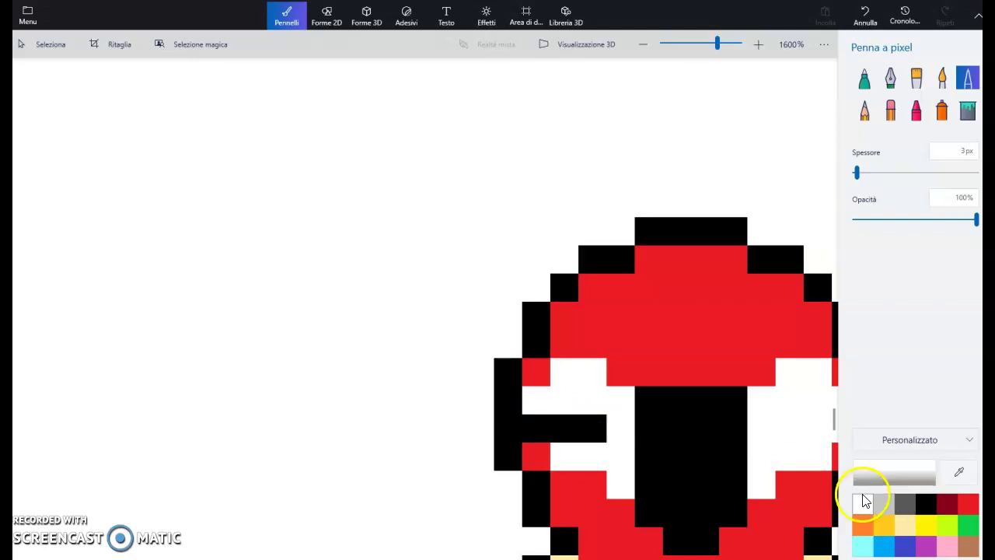
pyautogui.click(536, 424)
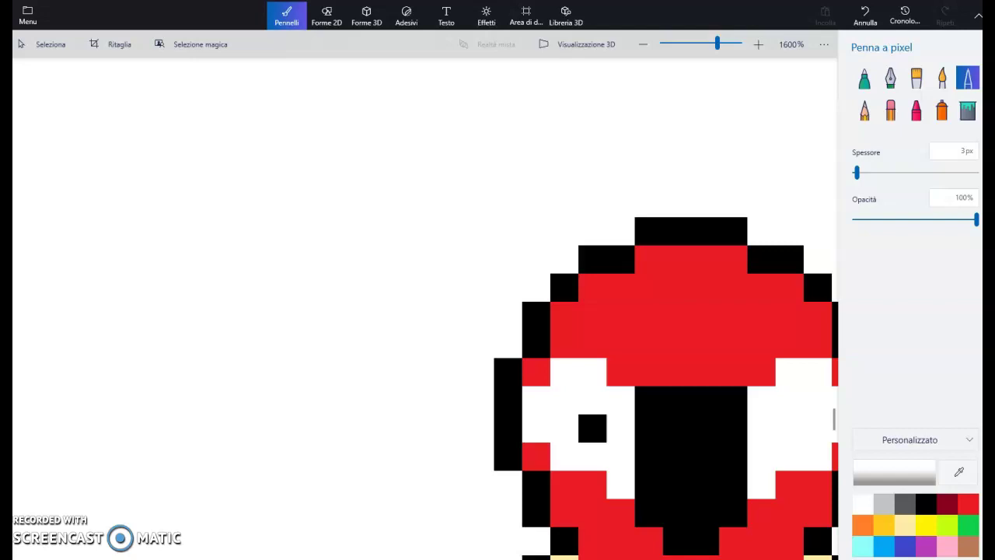
# Step: Paint a three-square black row from the outline into the right eye and repaint its outer two squares white, leaving a one-square pupil
pyautogui.hscroll(-5, 419, 389)
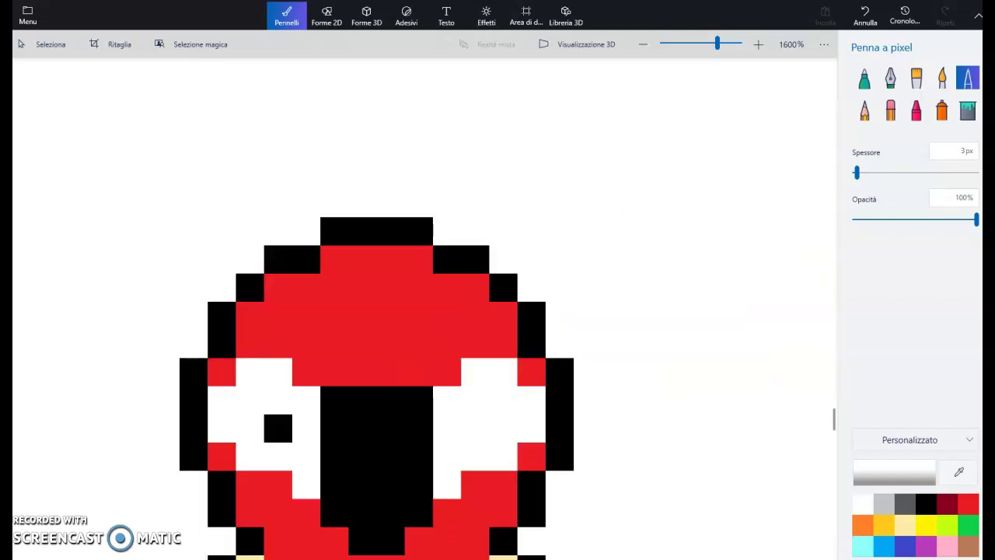
pyautogui.hscroll(1, 411, 511)
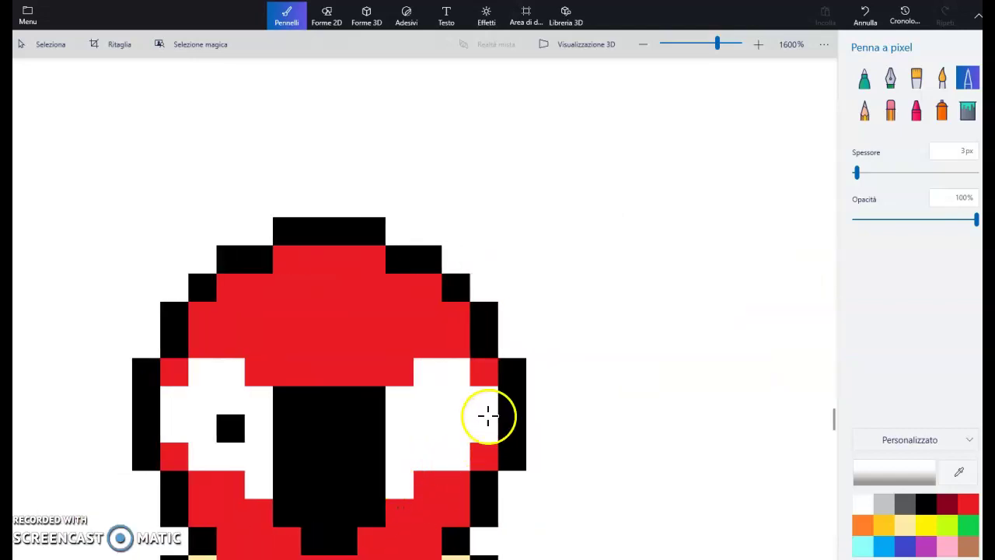
pyautogui.click(925, 503)
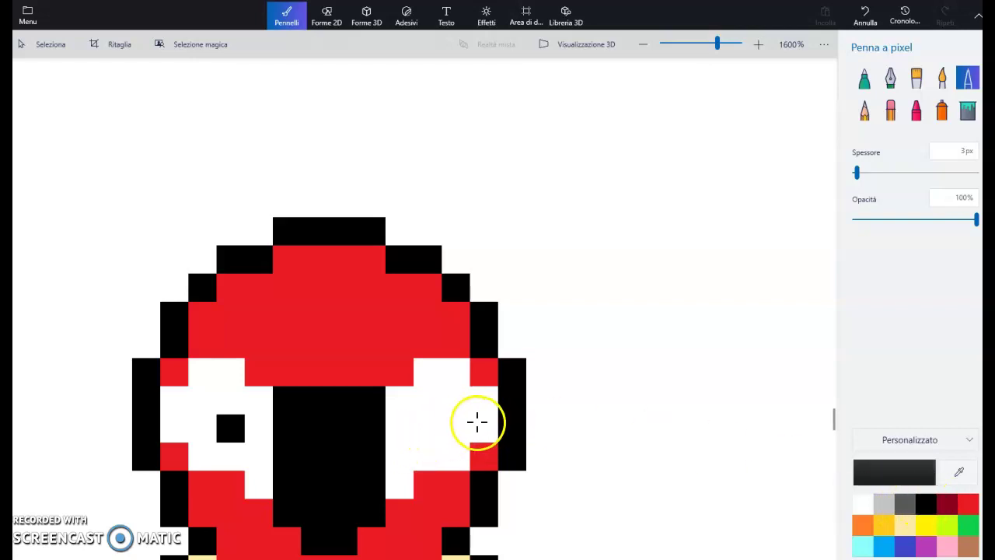
pyautogui.click(482, 426)
pyautogui.click(456, 426)
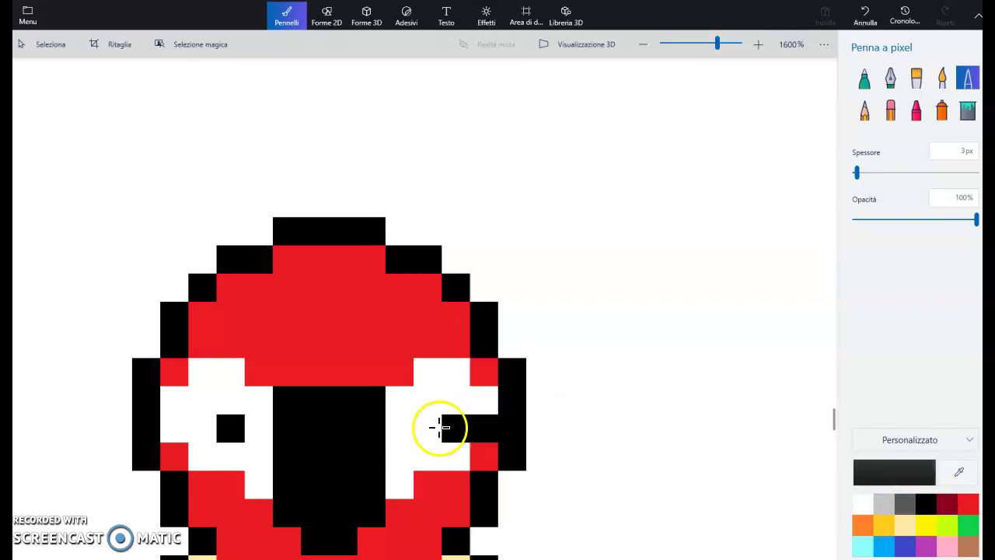
pyautogui.click(424, 424)
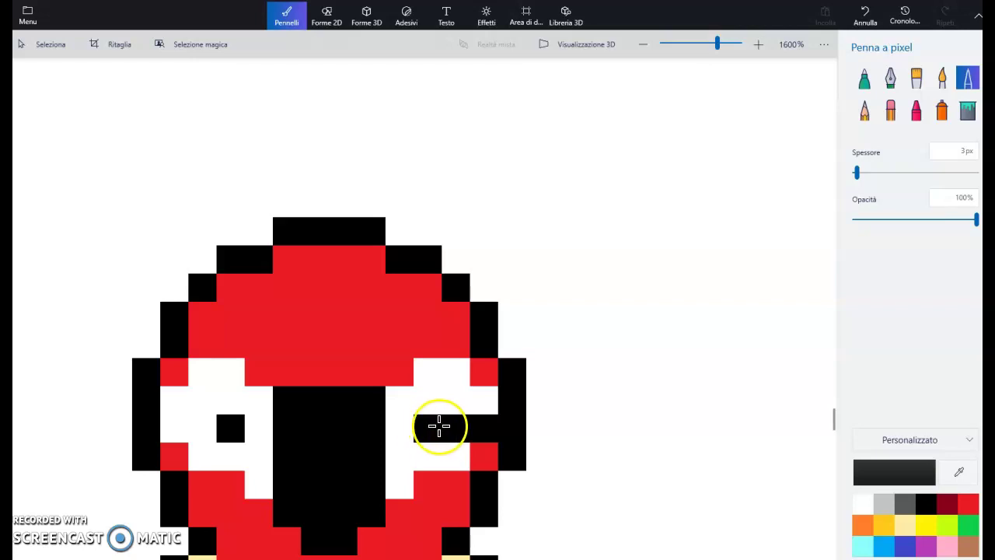
pyautogui.click(863, 503)
pyautogui.click(482, 426)
pyautogui.click(482, 425)
pyautogui.click(461, 424)
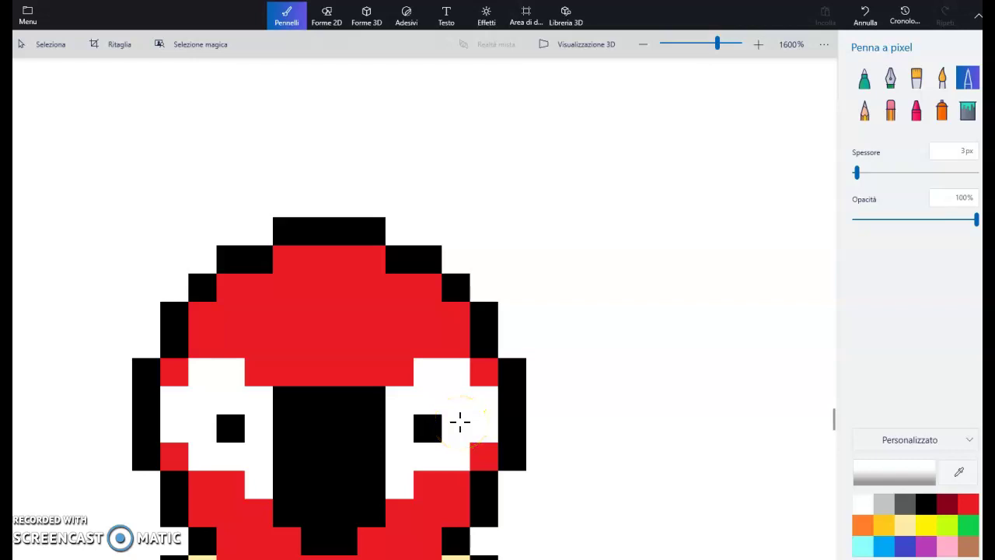
# Step: Compare the whole parrot drawing with the gridded parrot reference on the Pinterest page in the browser, then return to the canvas
pyautogui.scroll(-4, 460, 423)
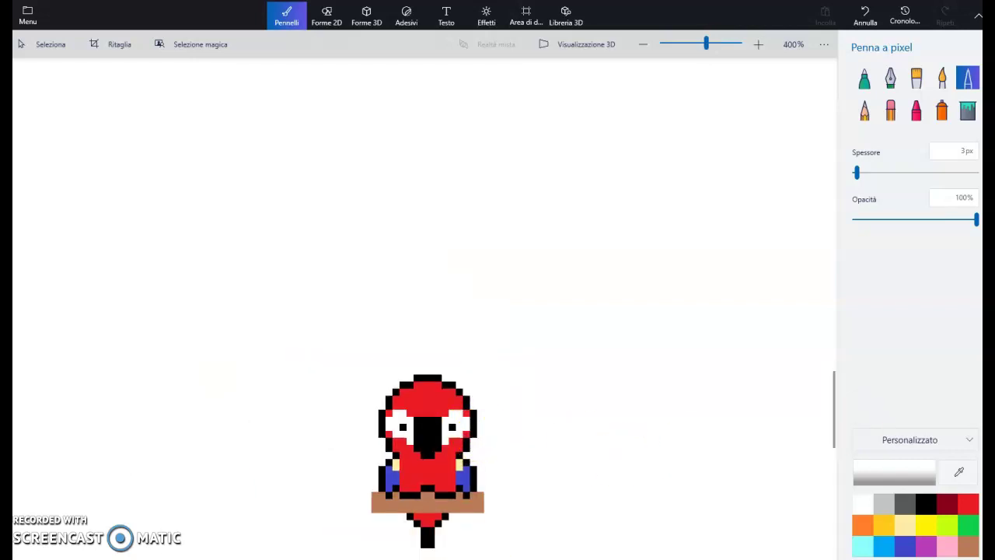
pyautogui.moveTo(284, 198)
pyautogui.mouseDown()
pyautogui.moveTo(63, 93)
pyautogui.moveTo(163, 67)
pyautogui.mouseUp()
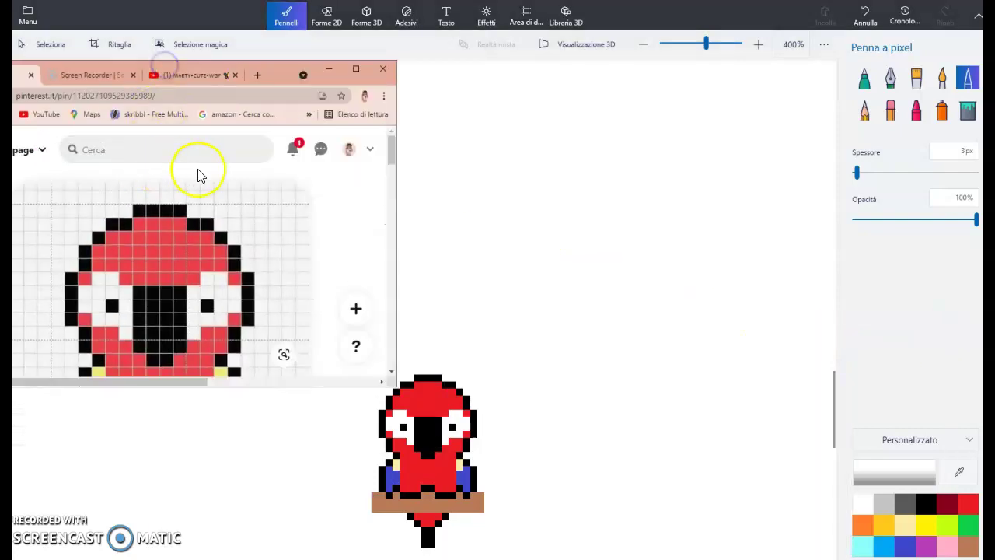
pyautogui.scroll(-5, 197, 173)
pyautogui.scroll(5, 267, 247)
pyautogui.scroll(-3, 267, 247)
pyautogui.scroll(3, 267, 252)
pyautogui.scroll(-4, 267, 257)
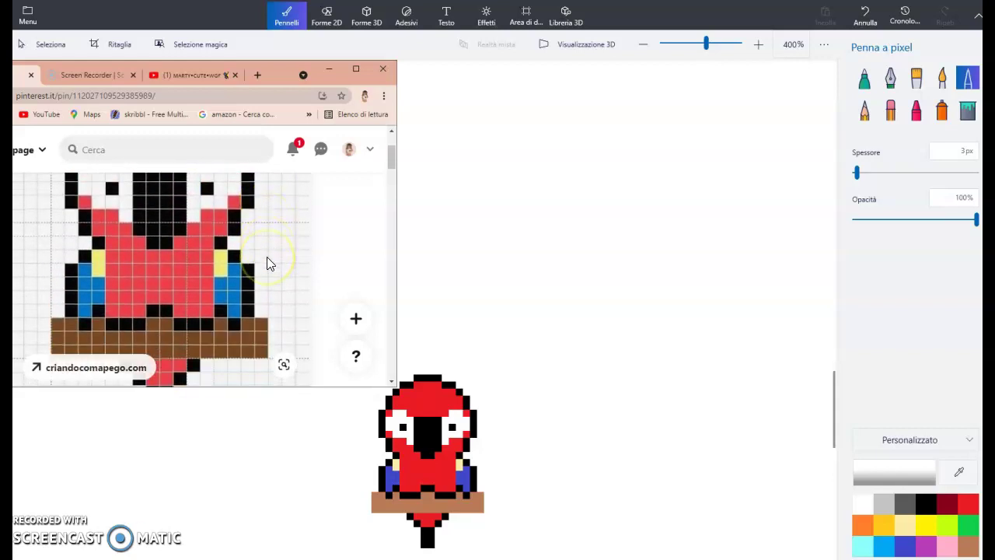
pyautogui.scroll(4, 267, 256)
pyautogui.scroll(-2, 267, 256)
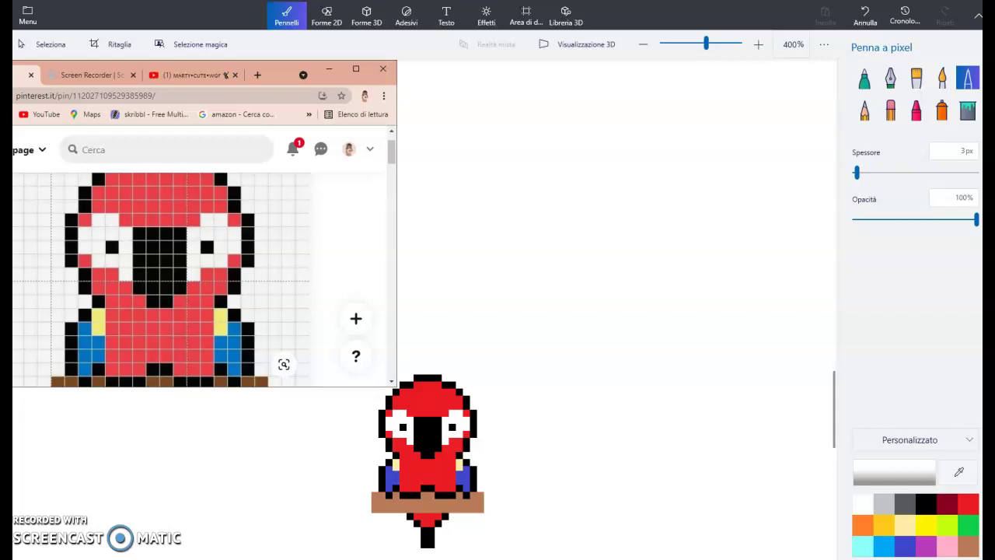
pyautogui.click(282, 498)
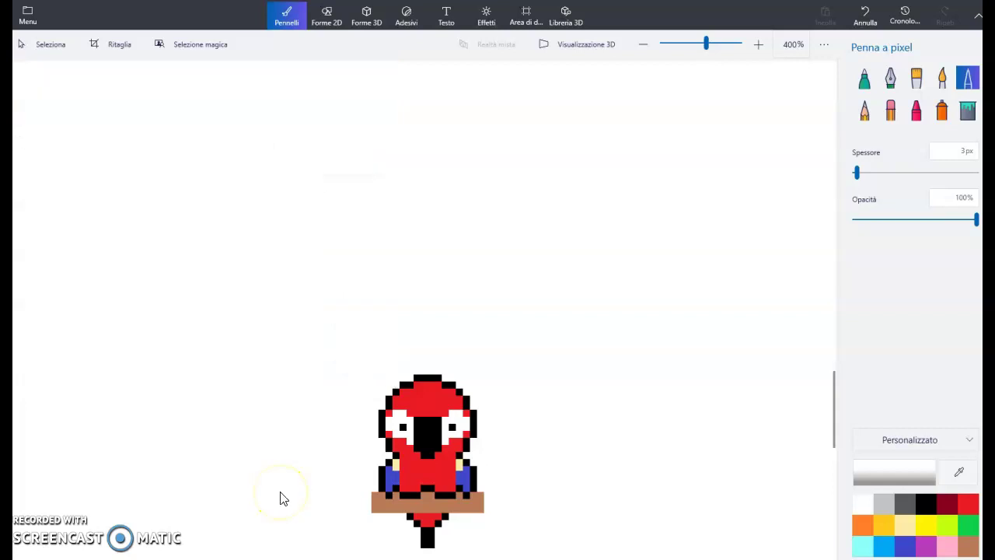
# Step: Open the recovered project Senza titolo_recente with the milk carton and red cup, saving the parrot drawing
pyautogui.click(30, 14)
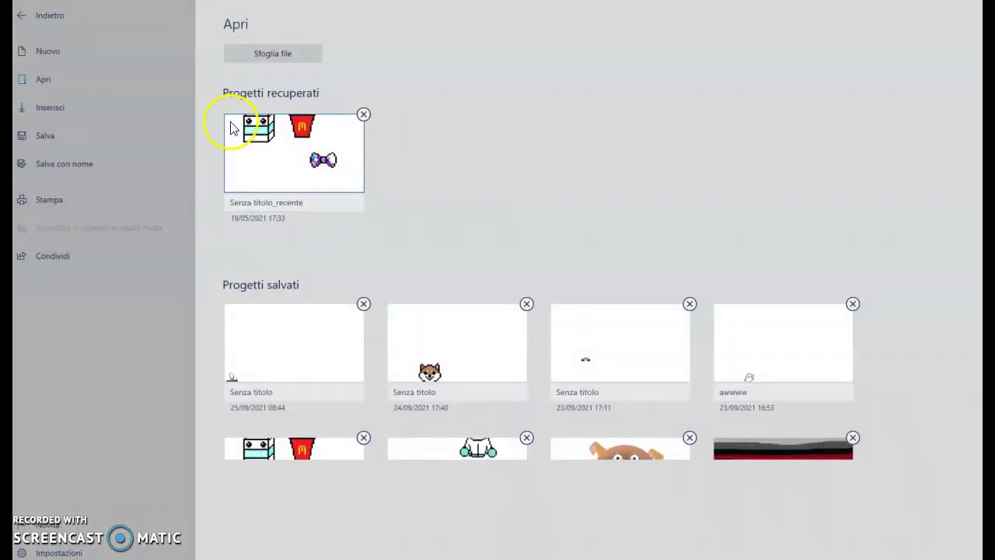
pyautogui.click(260, 159)
pyautogui.click(438, 321)
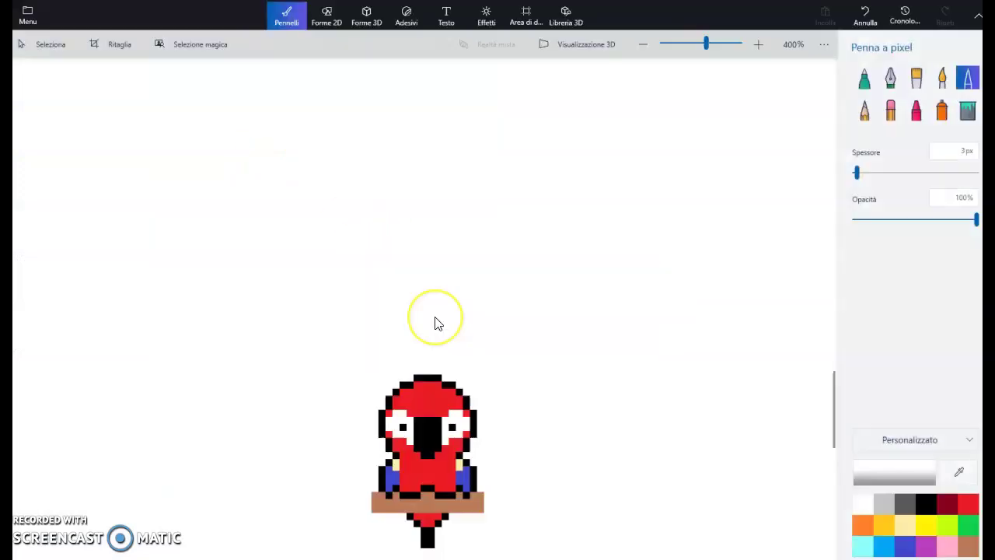
pyautogui.click(433, 321)
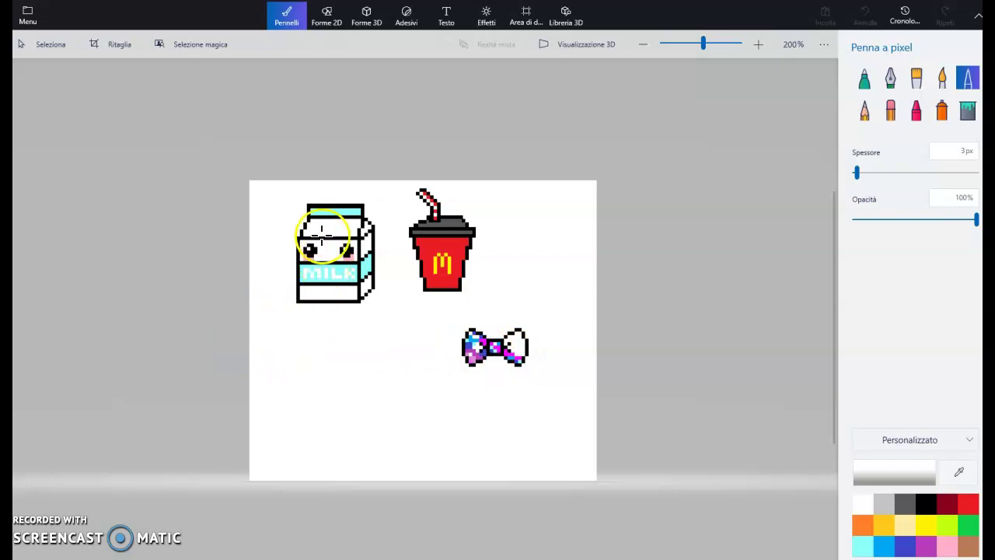
# Step: Open the saved fox head project dated 24/09/2021 17:40, saving the milk carton project
pyautogui.click(27, 16)
pyautogui.scroll(-1, 405, 187)
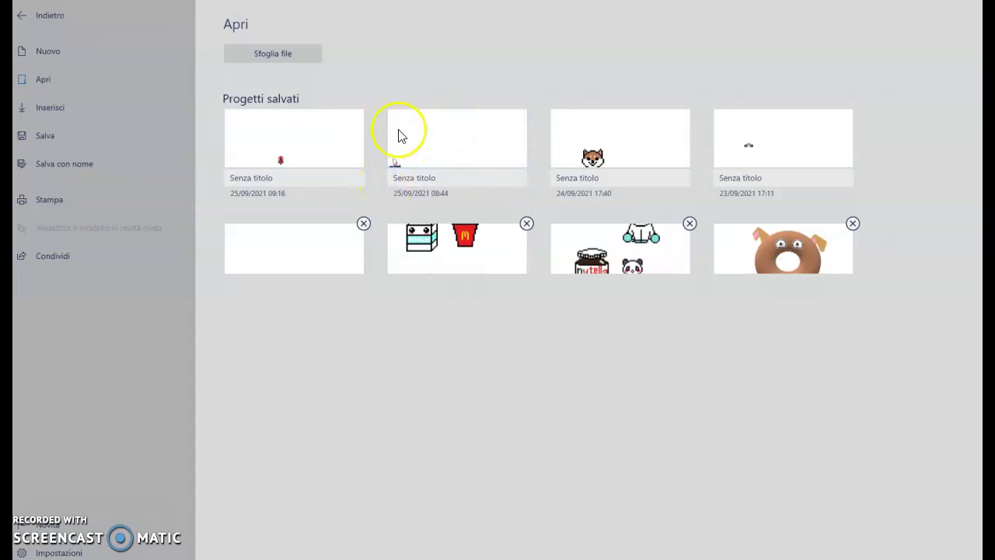
pyautogui.click(666, 127)
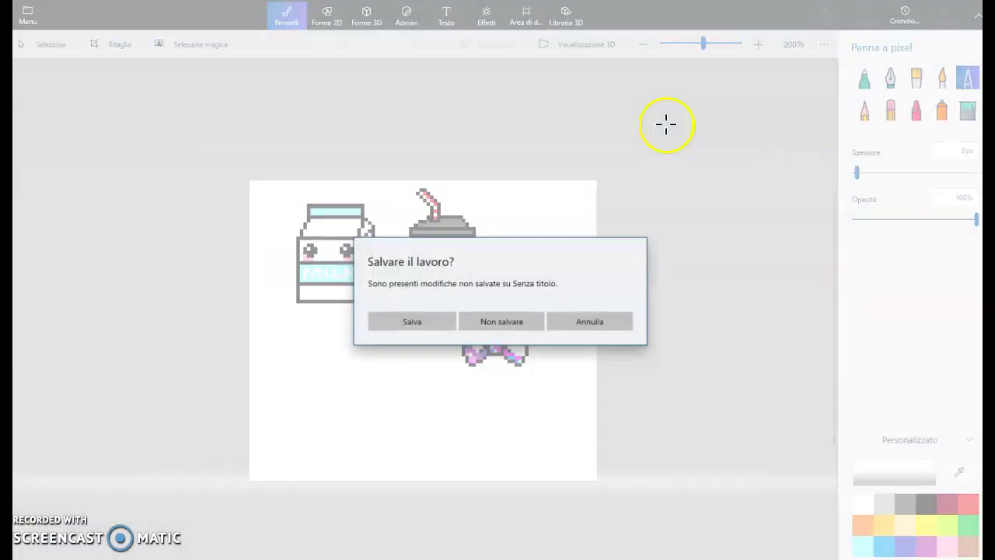
pyautogui.click(370, 321)
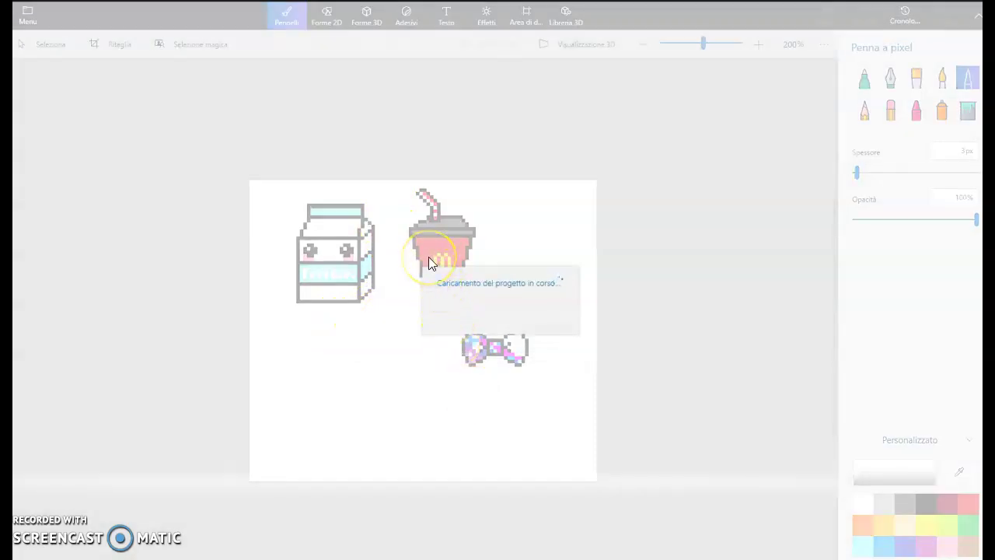
pyautogui.scroll(5, 387, 322)
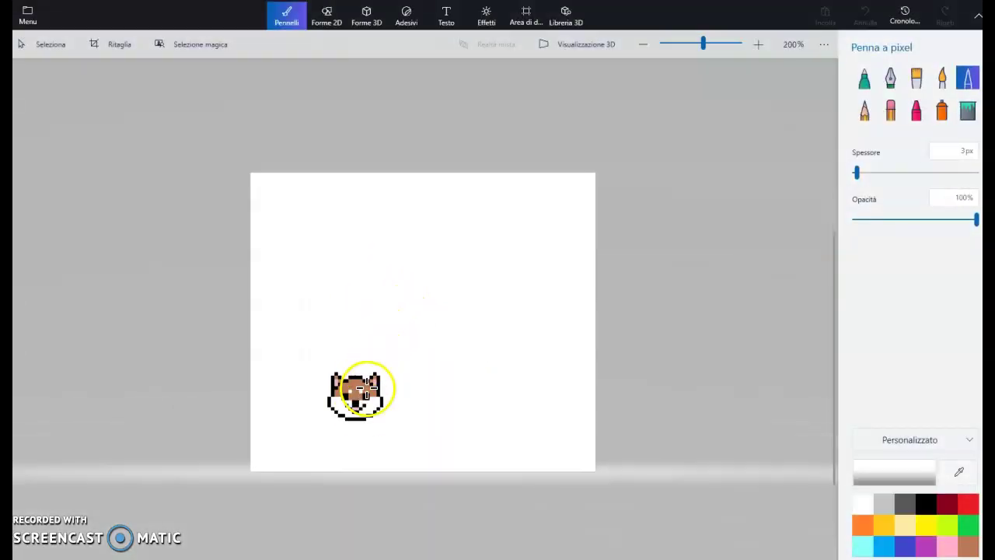
# Step: Open the saved project with the Nutella jar and panda, dated 24/05/2021, and examine its pixel art figures
pyautogui.click(28, 16)
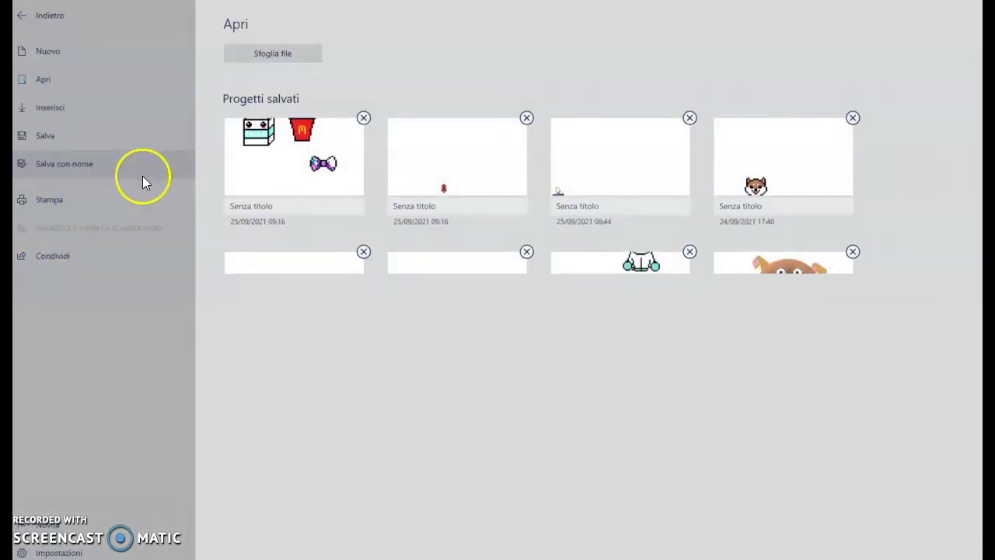
pyautogui.scroll(-1, 634, 205)
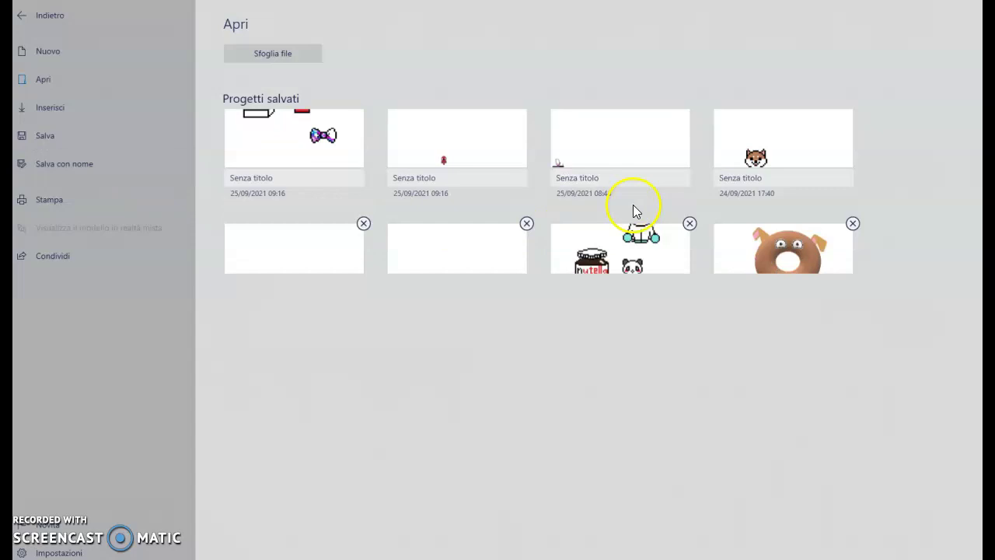
pyautogui.scroll(-2, 635, 210)
pyautogui.click(623, 187)
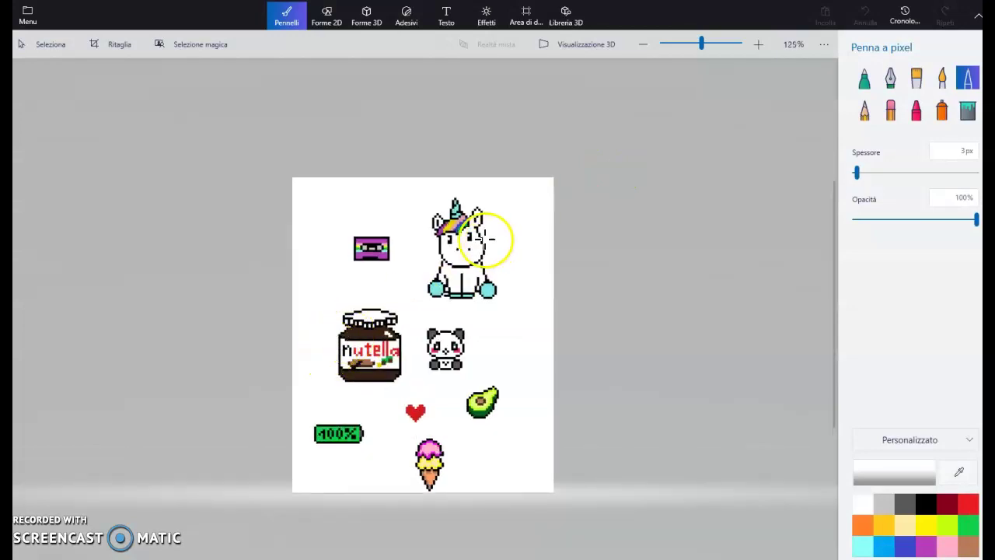
pyautogui.scroll(5, 488, 234)
pyautogui.scroll(-2, 324, 293)
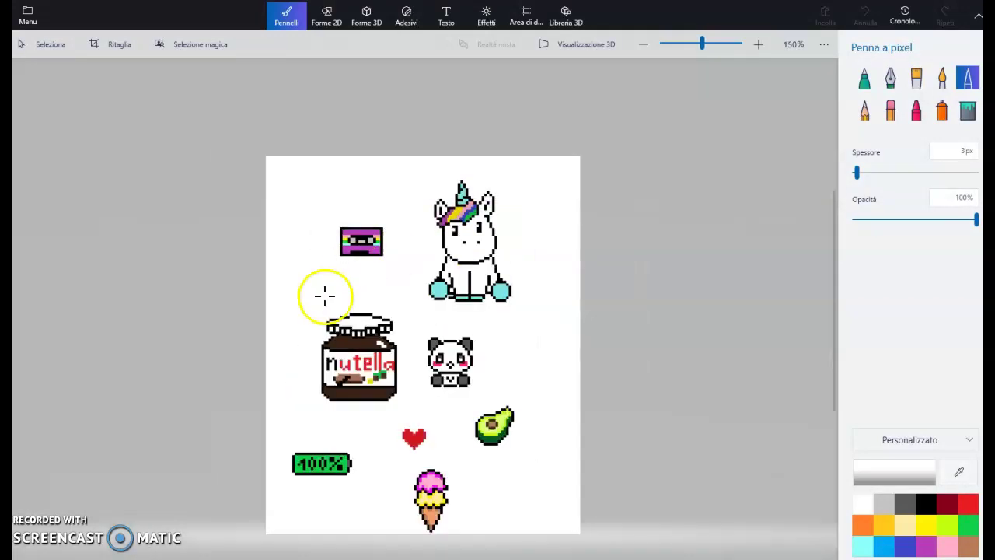
pyautogui.scroll(1, 338, 306)
pyautogui.scroll(-2, 388, 433)
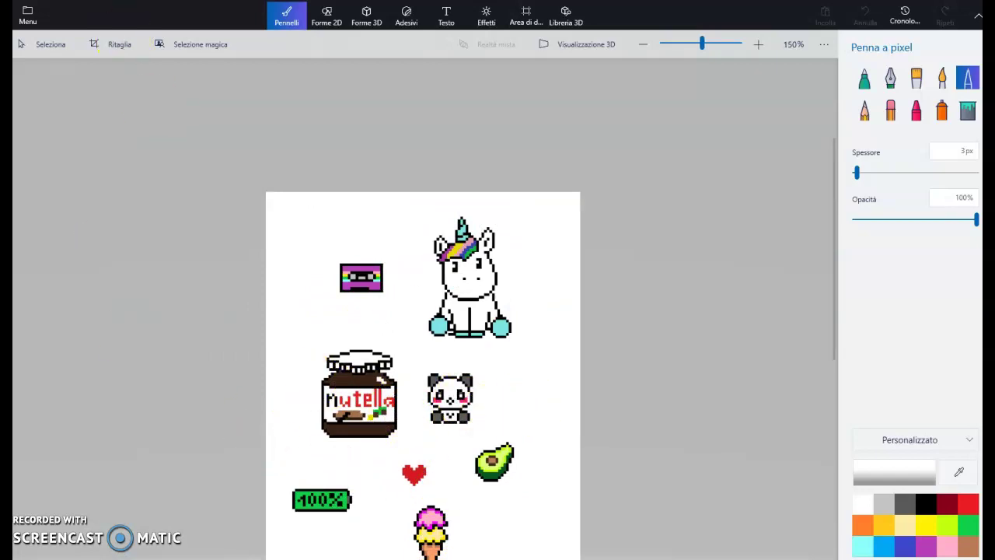
# Step: Open the saved project dated 23/09/2021 17:11 and examine the two pixel art snails up close
pyautogui.click(23, 15)
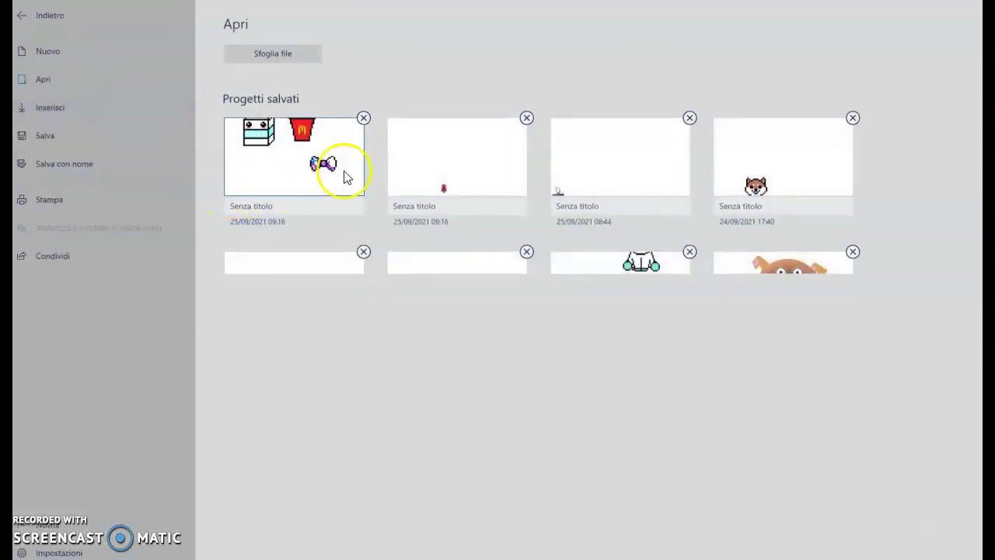
pyautogui.scroll(-2, 357, 167)
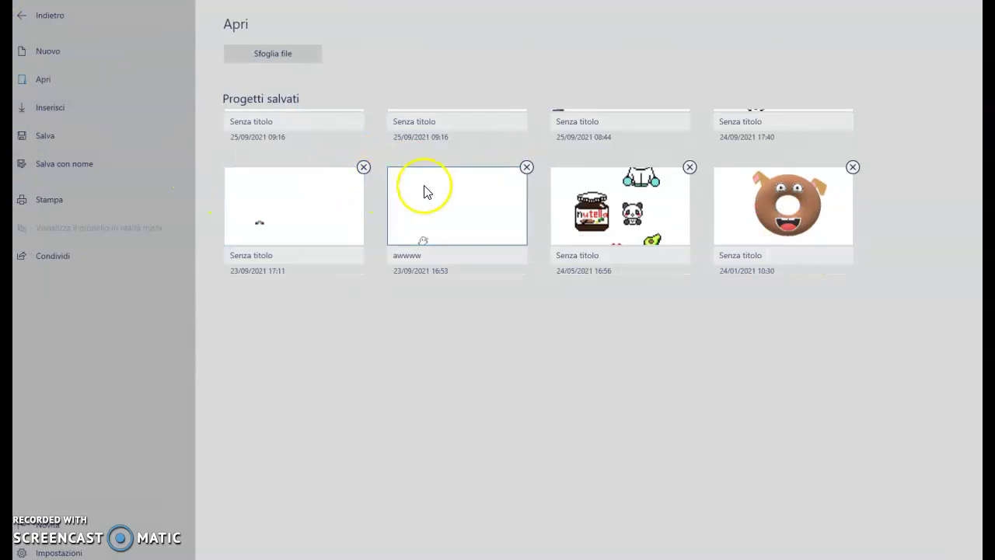
pyautogui.click(308, 224)
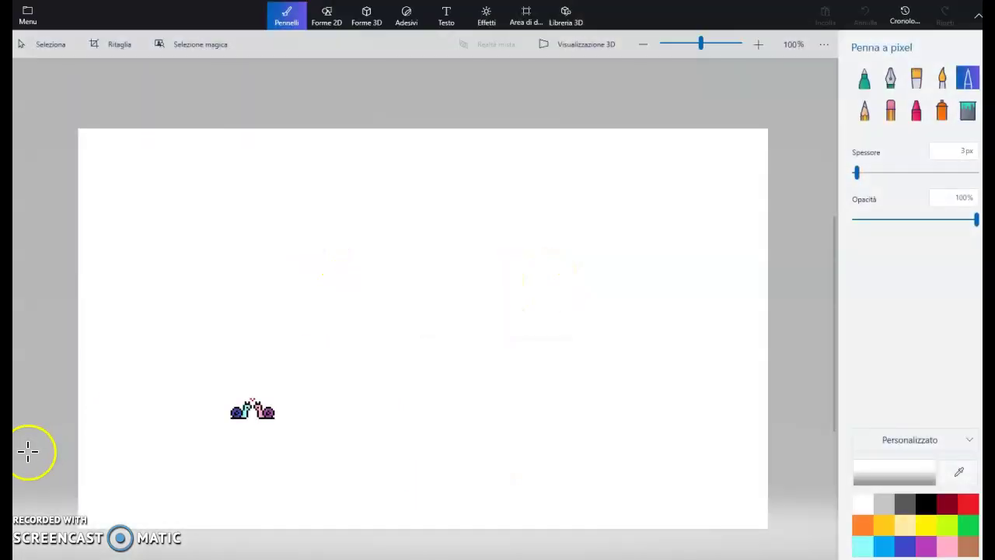
pyautogui.scroll(6, 238, 376)
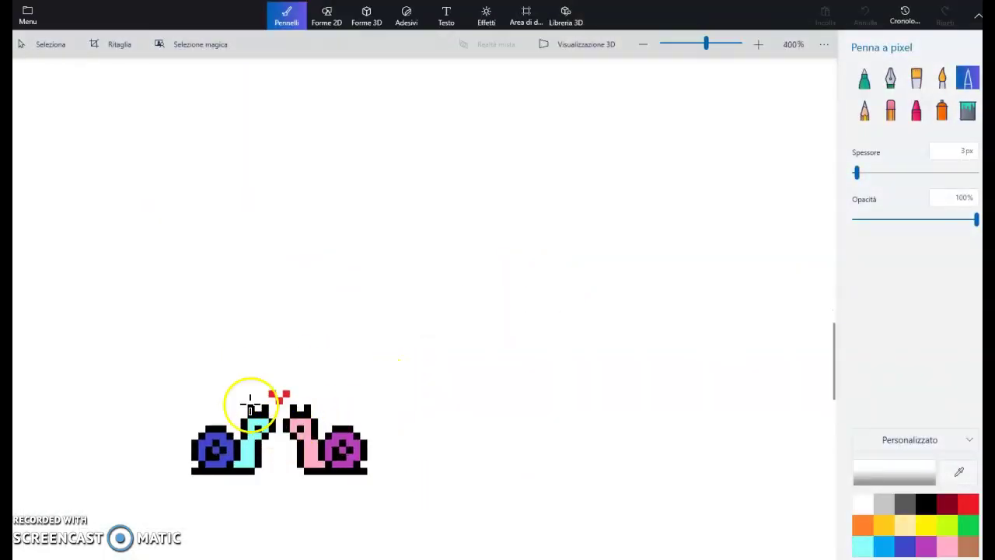
# Step: Open the saved project awwww and examine the pixel art ghost up close
pyautogui.scroll(-2, 322, 194)
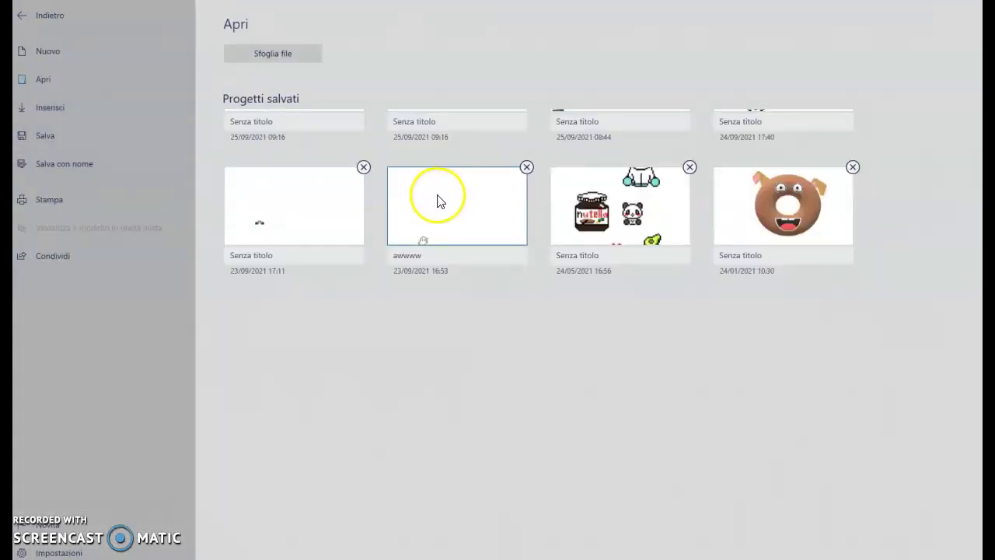
pyautogui.click(438, 203)
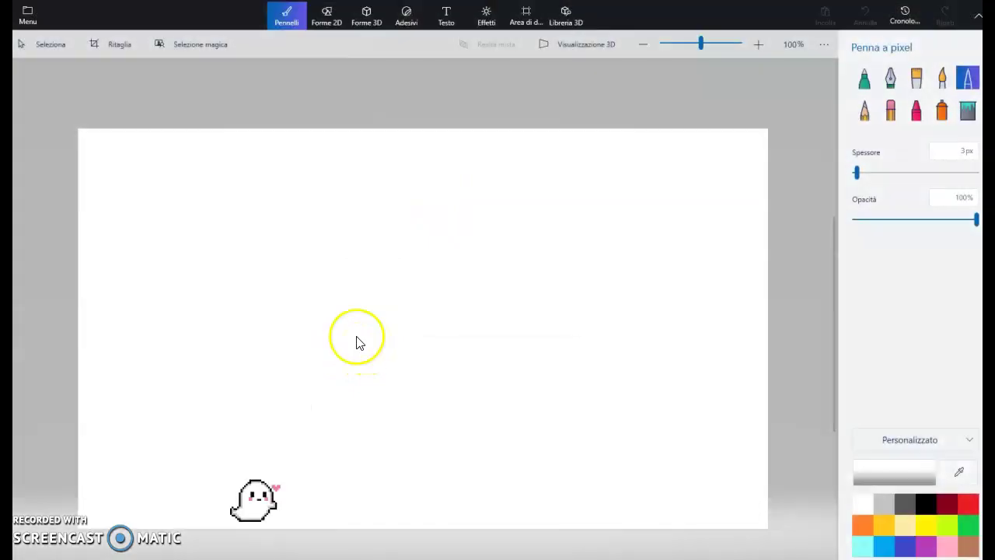
pyautogui.scroll(5, 231, 469)
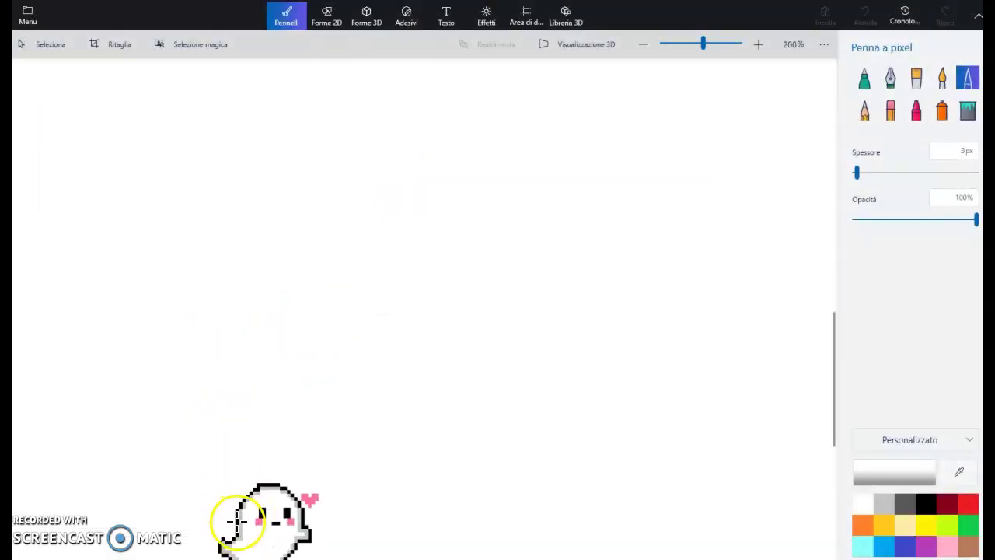